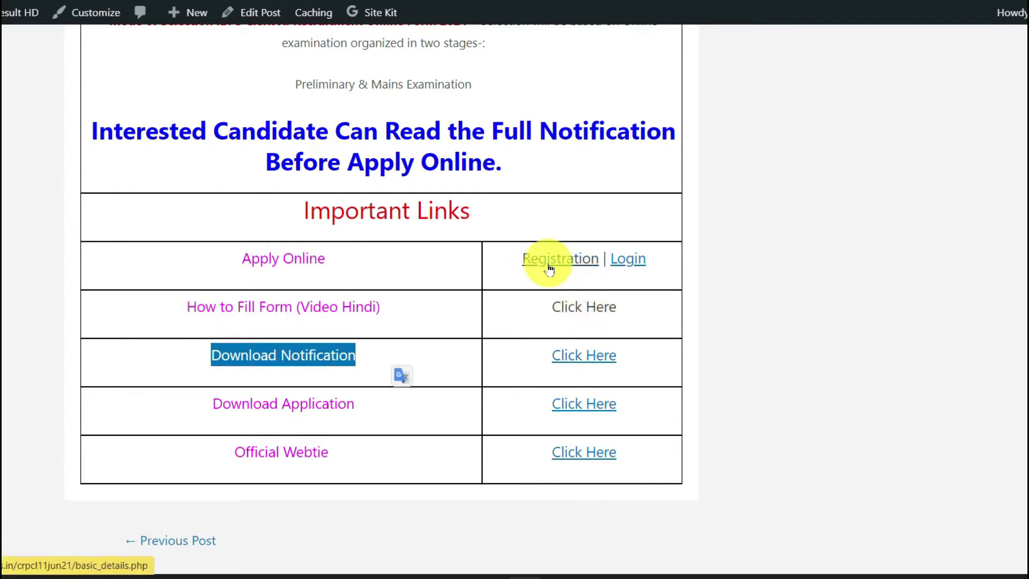
Follow the Registration link beside Apply Online in the post's Important Links table
{"action": "left_click", "coordinate": [576, 263]}
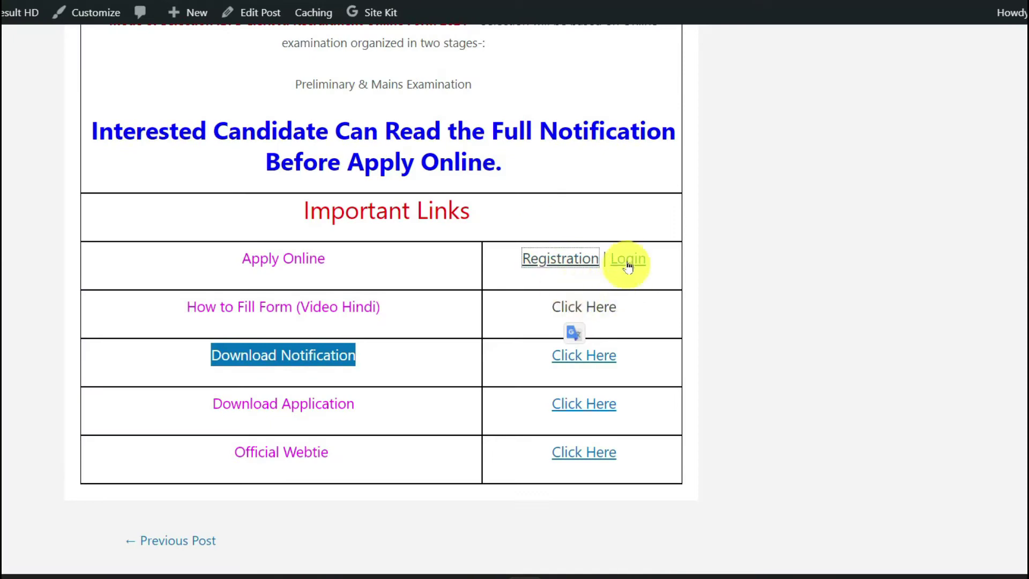
Reopen the IBPS registration page and start a new candidate registration to reach Basic Info
{"action": "left_click", "coordinate": [626, 261]}
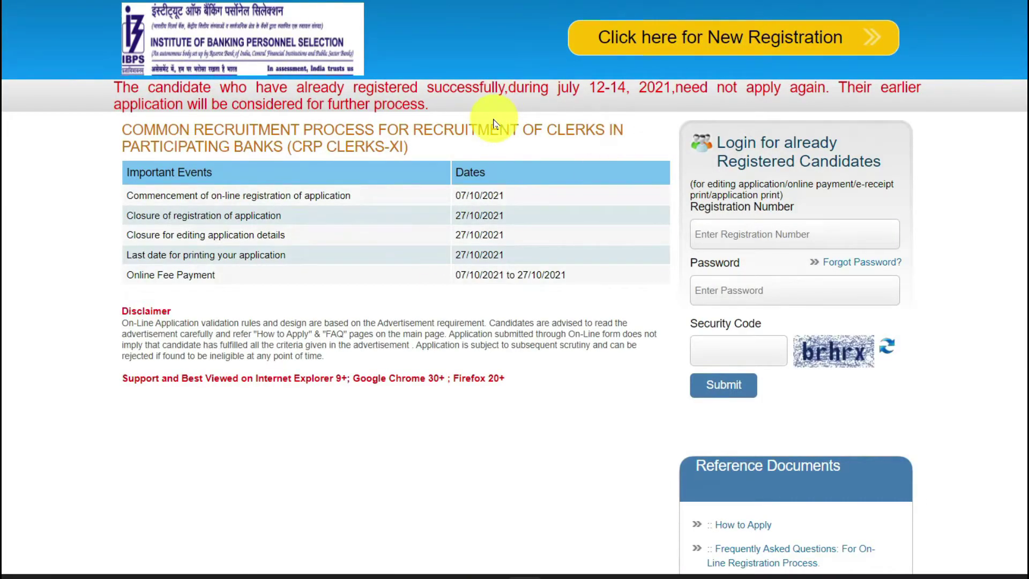
{"action": "left_click", "coordinate": [663, 43]}
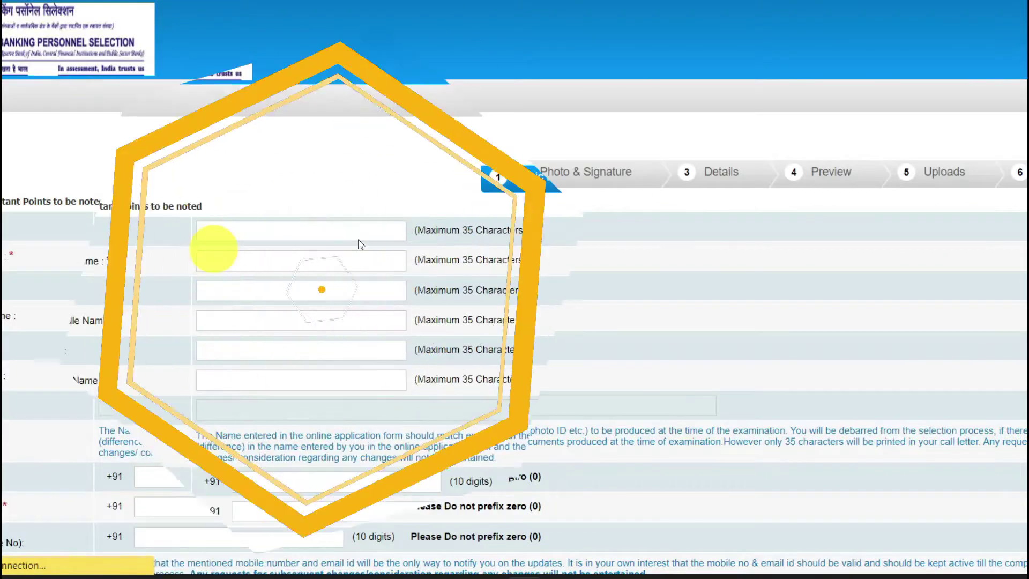
{"action": "scroll", "coordinate": [222, 194], "scroll_direction": "down", "scroll_amount": 1}
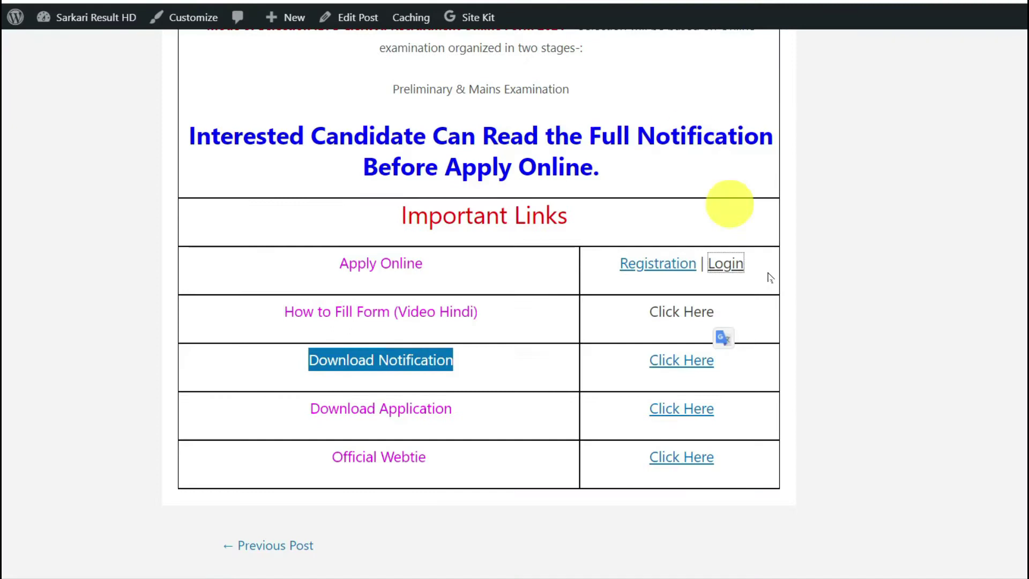
Highlight the fee lines: 850/- for General/OBC/EWS and 175/- for SC/ST/PH
{"action": "scroll", "coordinate": [785, 267], "scroll_direction": "up", "scroll_amount": 15}
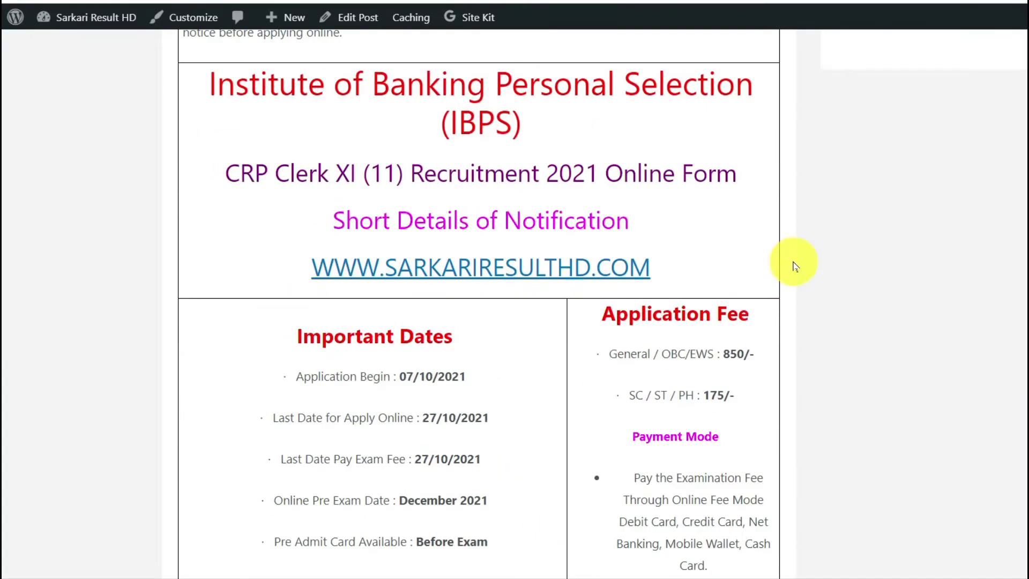
{"action": "left_click_drag", "start_coordinate": [601, 352], "coordinate": [735, 397]}
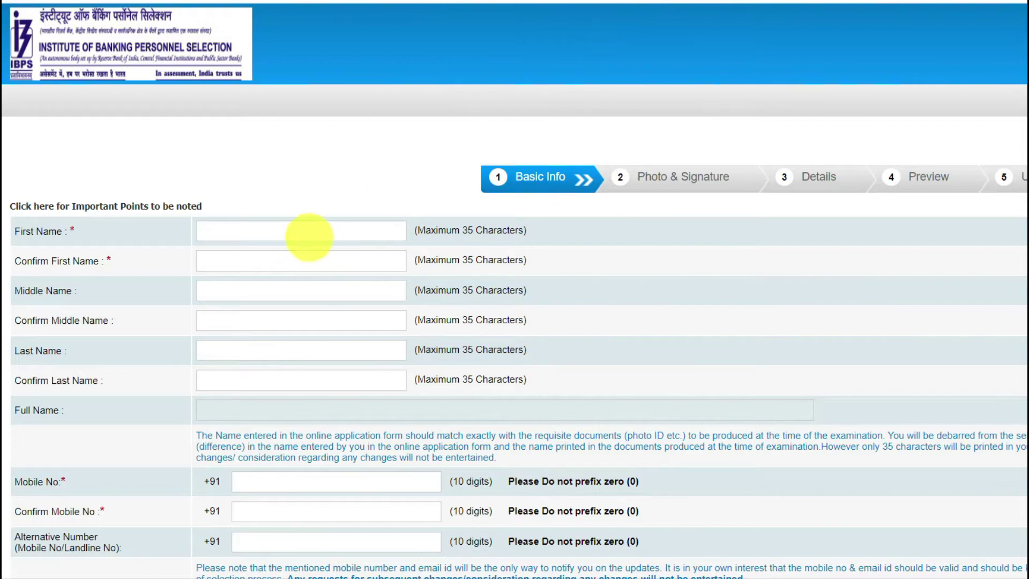
{"action": "scroll", "coordinate": [515, 289], "scroll_direction": "down", "scroll_amount": 1}
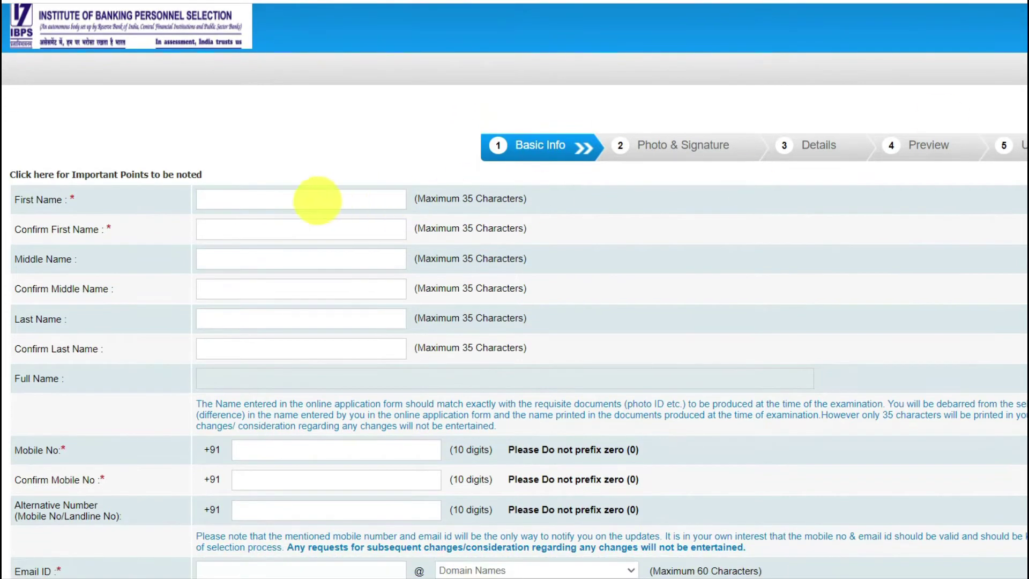
{"action": "left_click_drag", "start_coordinate": [22, 199], "coordinate": [264, 201]}
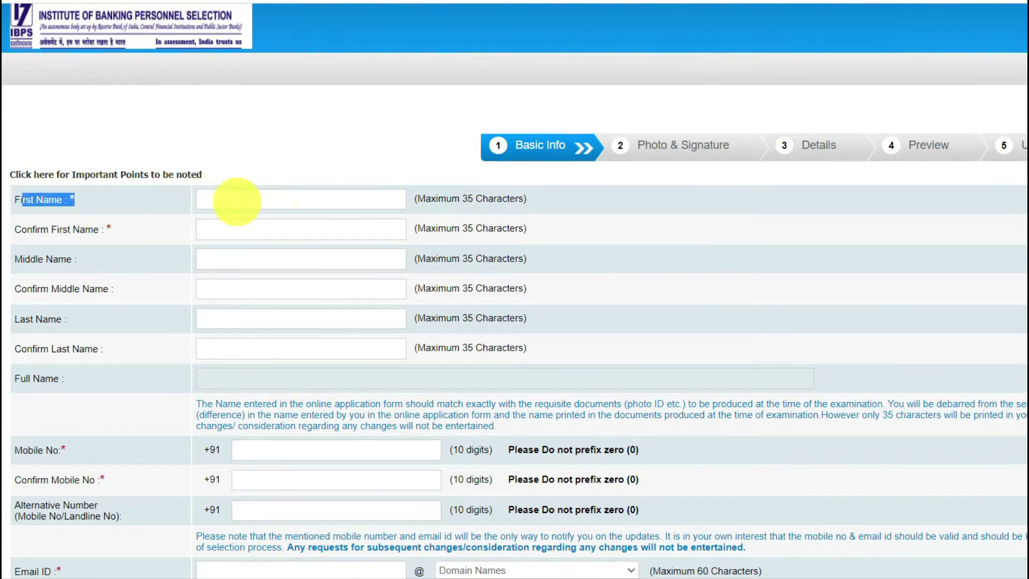
{"action": "left_click_drag", "start_coordinate": [13, 230], "coordinate": [94, 233]}
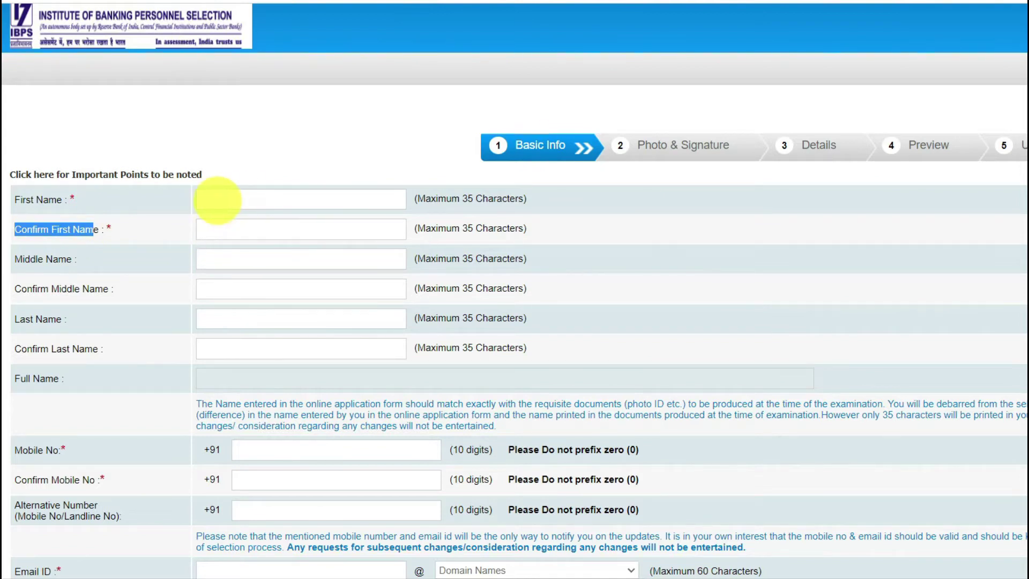
{"action": "left_click", "coordinate": [216, 199]}
{"action": "left_click", "coordinate": [188, 202]}
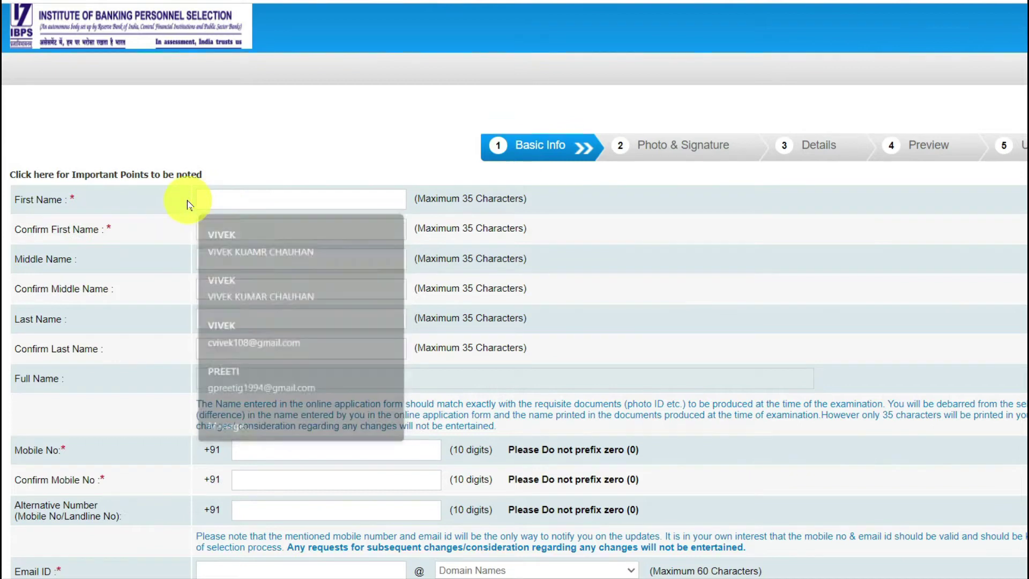
{"action": "left_click", "coordinate": [248, 229]}
{"action": "left_click", "coordinate": [167, 227]}
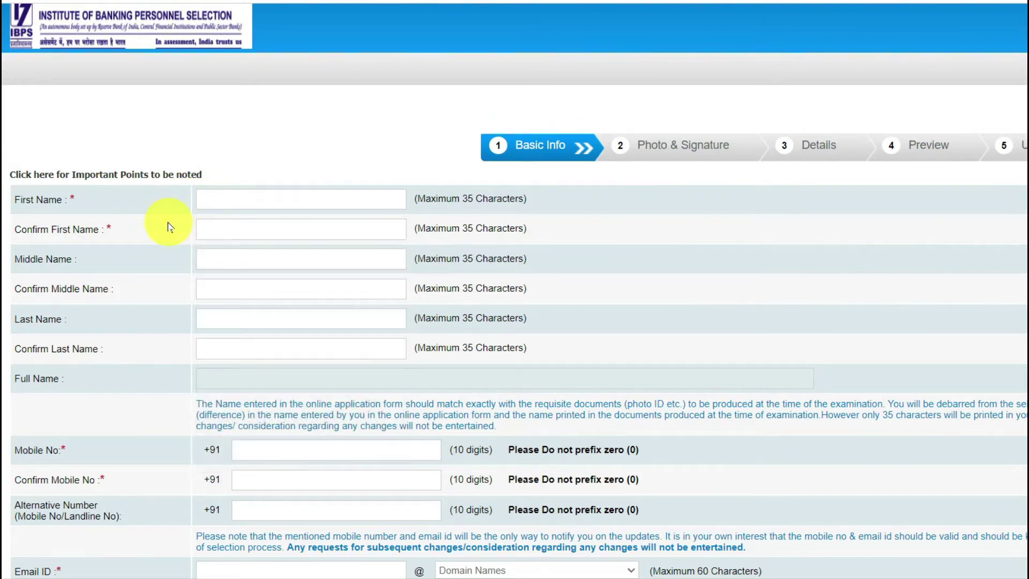
{"action": "left_click", "coordinate": [250, 264]}
{"action": "left_click", "coordinate": [152, 268]}
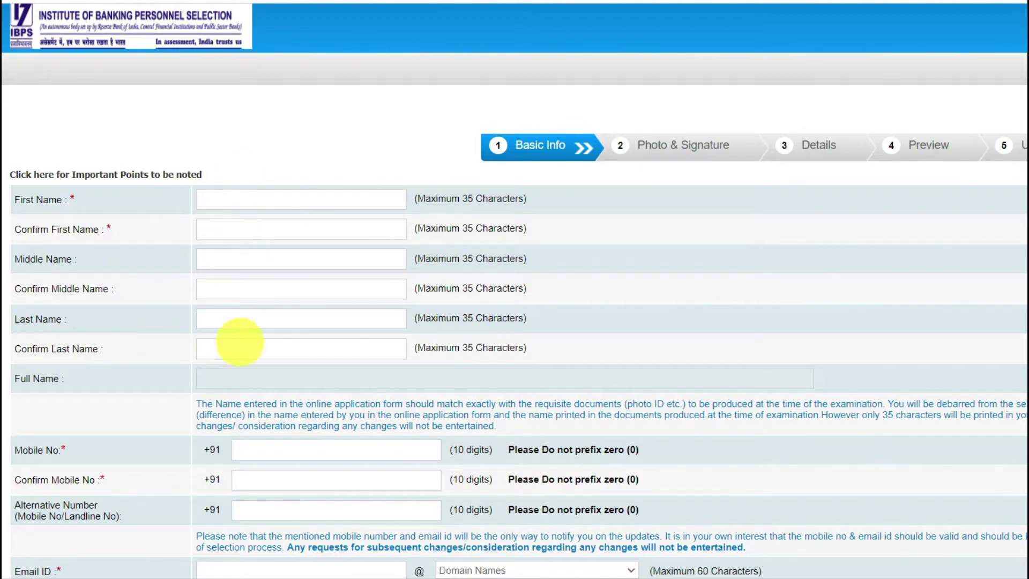
{"action": "scroll", "coordinate": [3, 217], "scroll_direction": "down", "scroll_amount": 3}
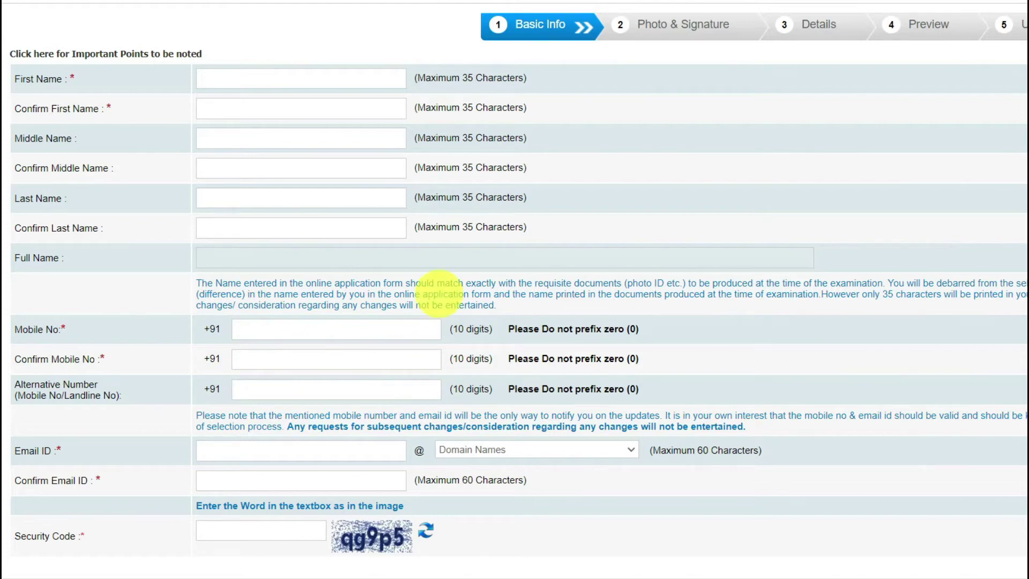
{"action": "left_click", "coordinate": [1000, 577]}
{"action": "left_click", "coordinate": [884, 540]}
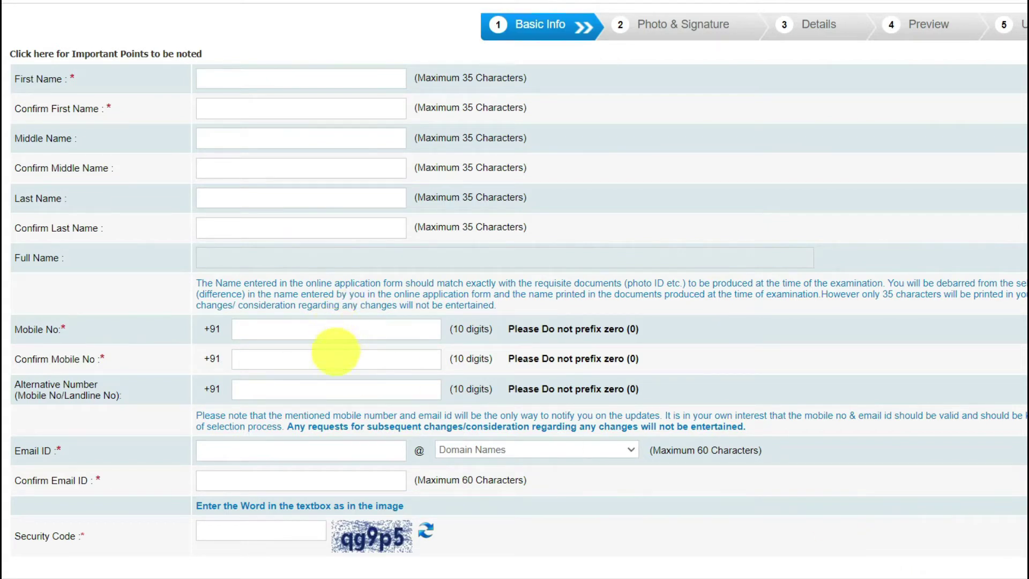
{"action": "scroll", "coordinate": [515, 289], "scroll_direction": "down", "scroll_amount": 2}
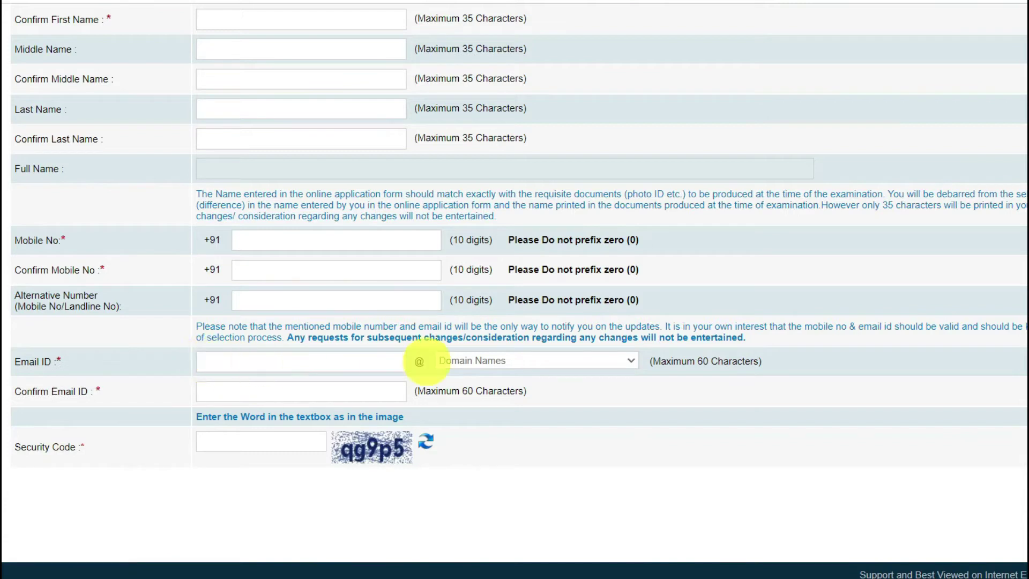
Work on the Email ID and Confirm Email ID fields, opening the email domain list
{"action": "double_click", "coordinate": [419, 360]}
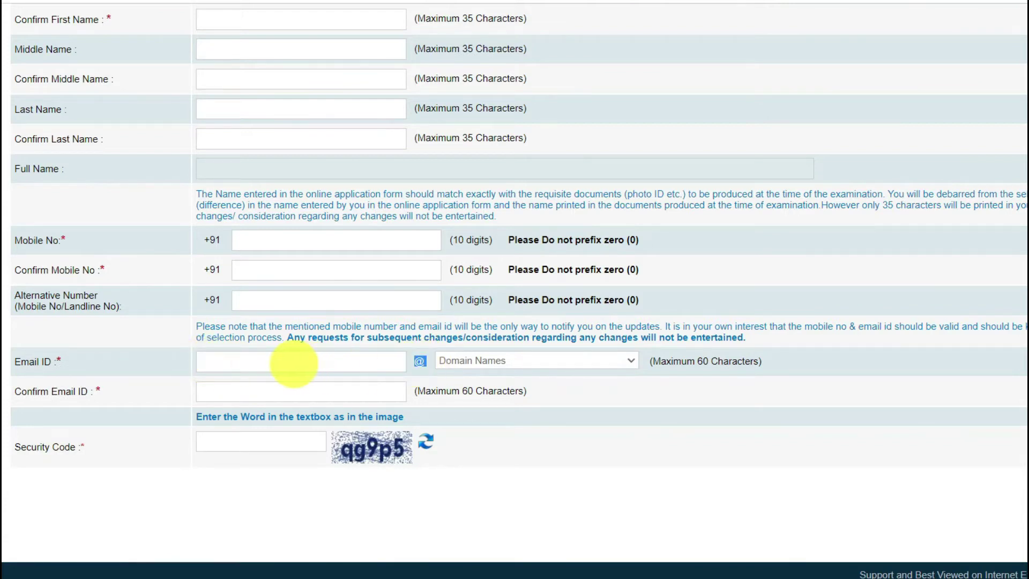
{"action": "left_click", "coordinate": [267, 363]}
{"action": "left_click", "coordinate": [515, 365]}
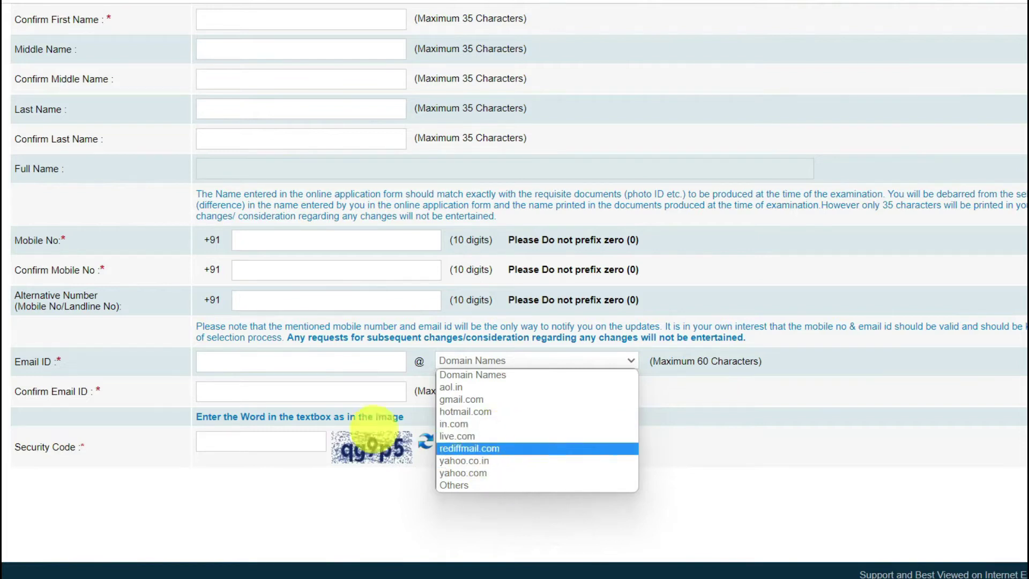
{"action": "left_click_drag", "start_coordinate": [21, 390], "coordinate": [119, 390]}
{"action": "left_click", "coordinate": [279, 390]}
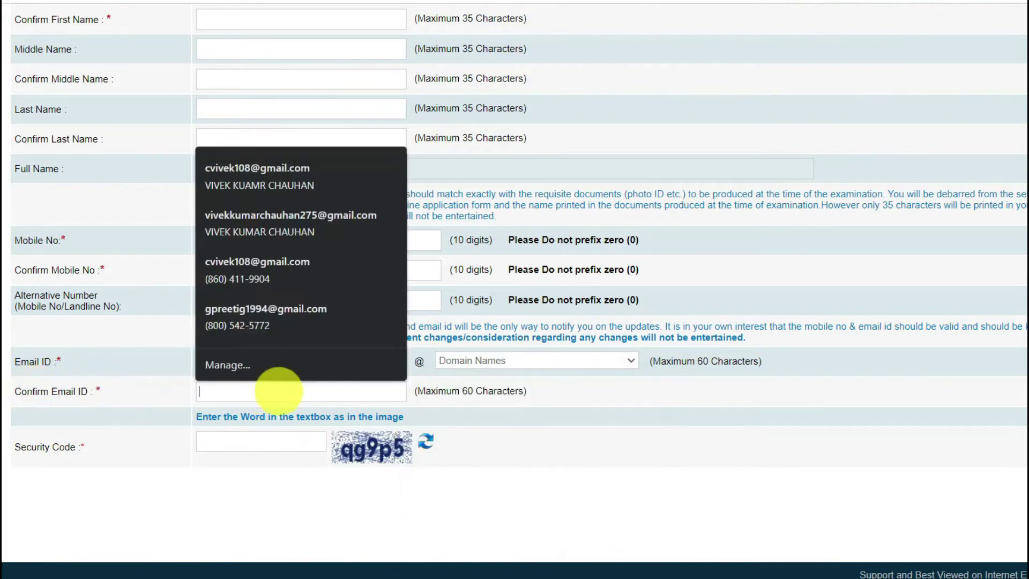
{"action": "left_click", "coordinate": [144, 394]}
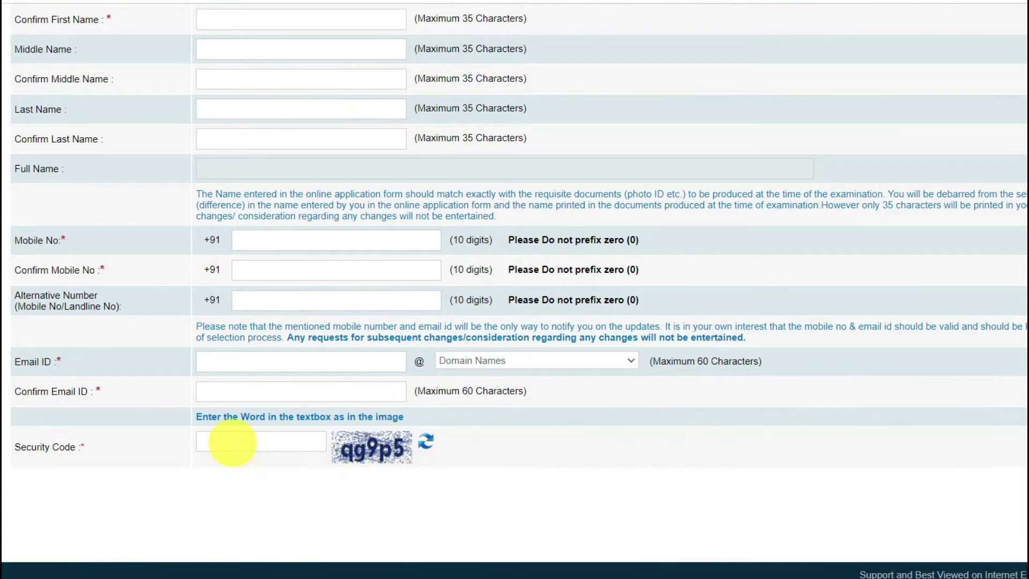
{"action": "scroll", "coordinate": [268, 465], "scroll_direction": "up", "scroll_amount": 5}
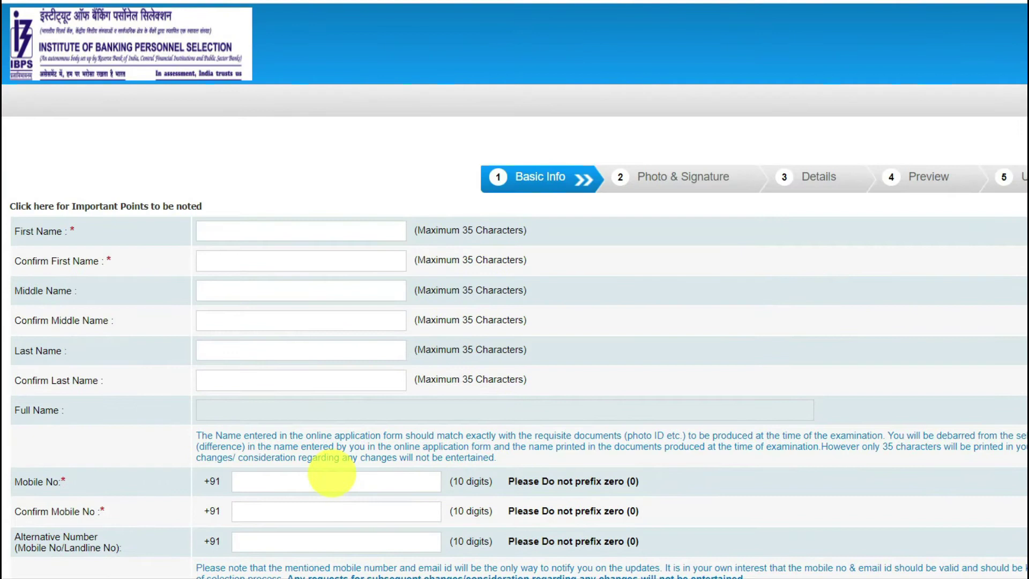
{"action": "scroll", "coordinate": [332, 473], "scroll_direction": "down", "scroll_amount": 5}
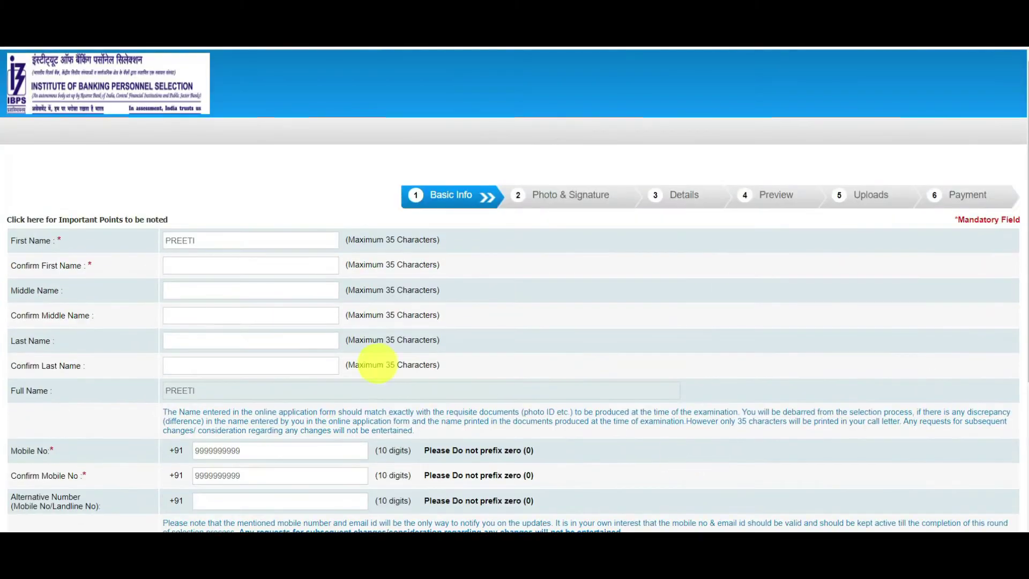
After a failed save, enter the matching first name in Confirm First Name
{"action": "scroll", "coordinate": [1025, 324], "scroll_direction": "down", "scroll_amount": 1}
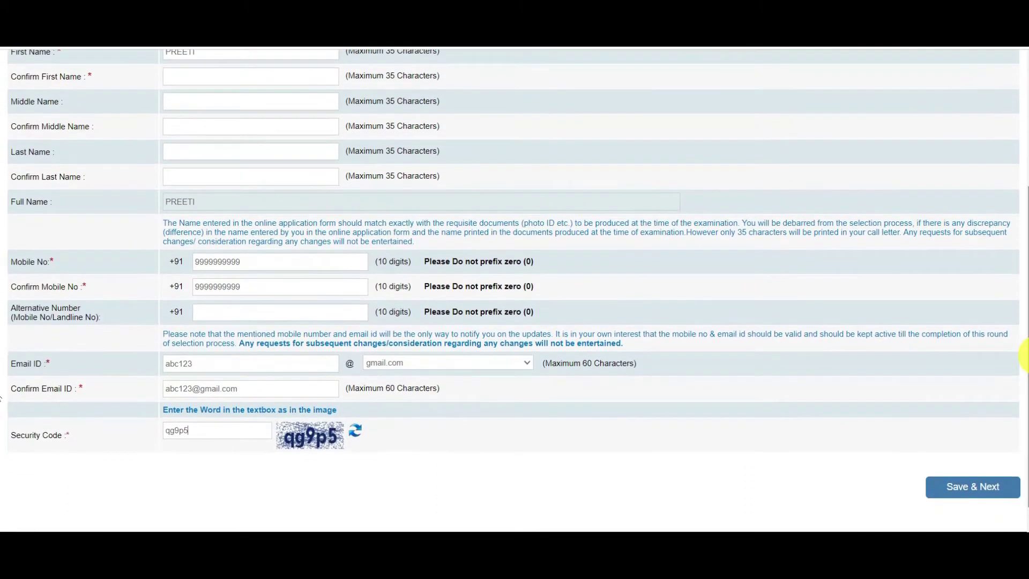
{"action": "left_click", "coordinate": [975, 488]}
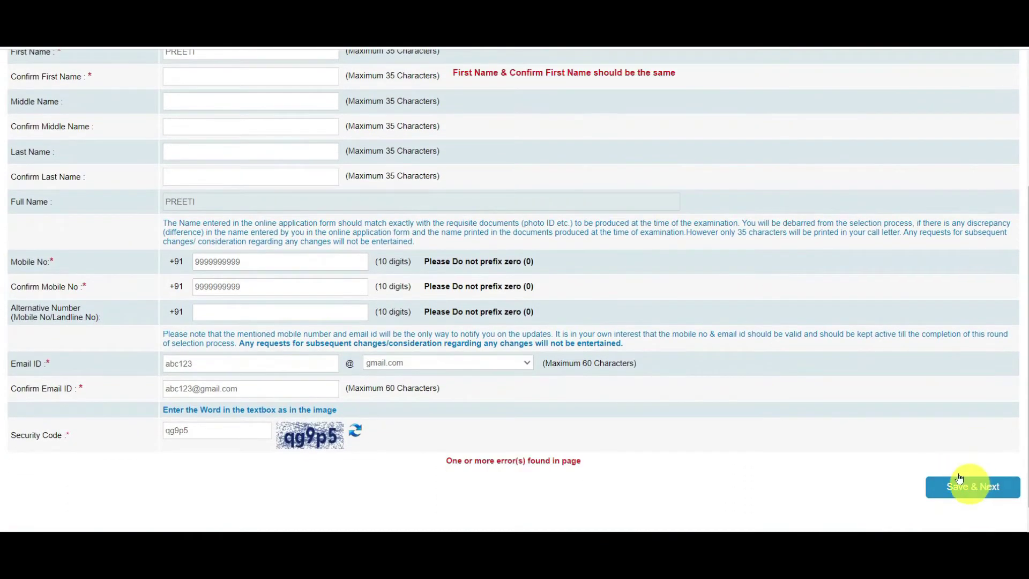
{"action": "scroll", "coordinate": [643, 300], "scroll_direction": "up", "scroll_amount": 2}
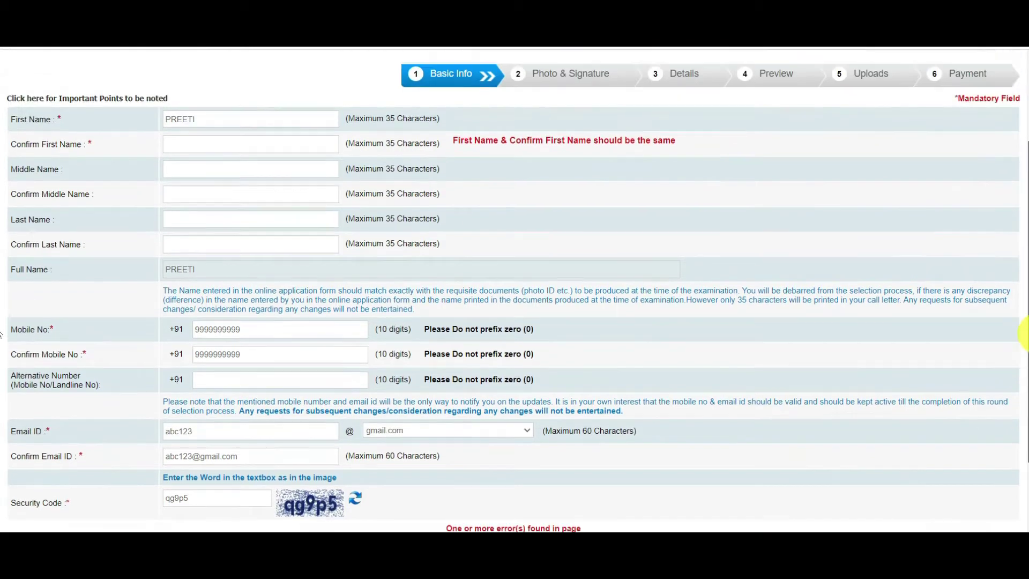
{"action": "left_click", "coordinate": [201, 161]}
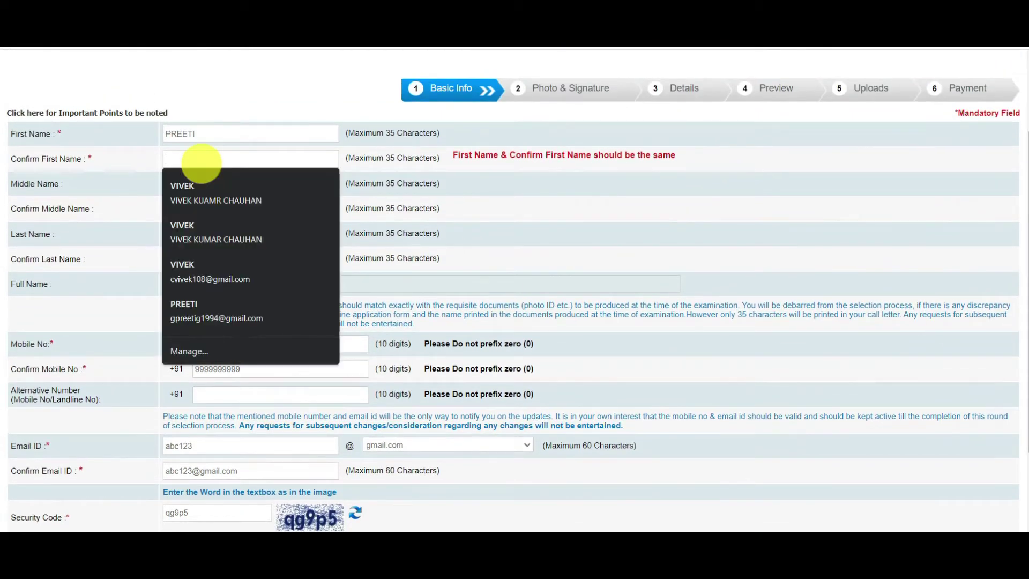
{"action": "type", "text": "PREETI"}
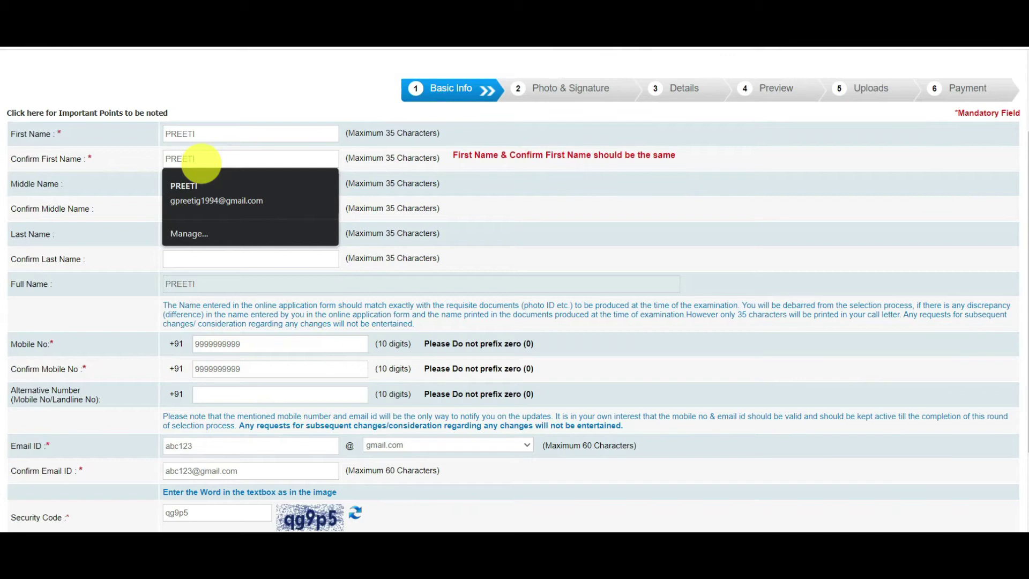
{"action": "left_click", "coordinate": [113, 159]}
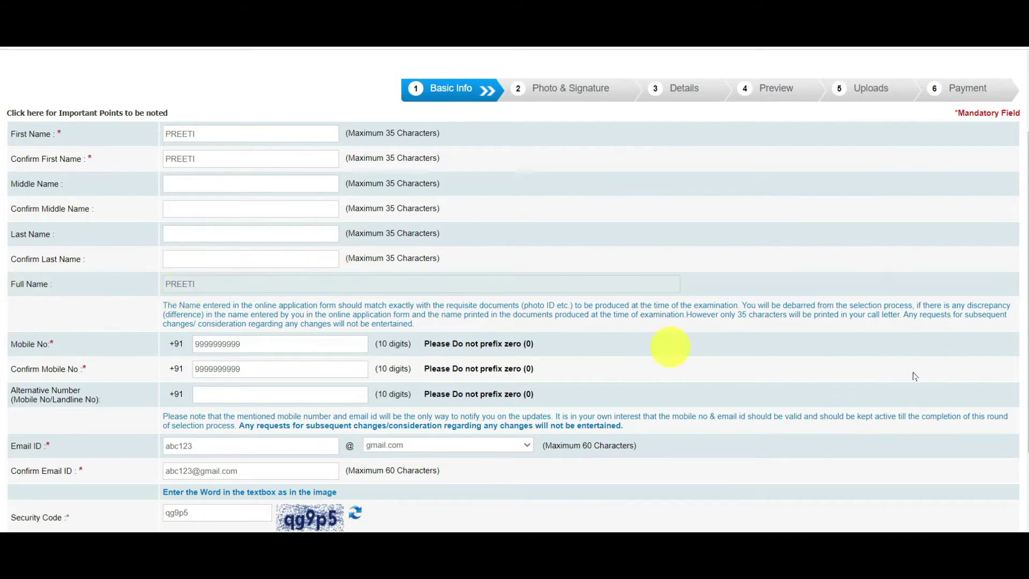
Save the corrected Basic Info and confirm the details in the dialog
{"action": "scroll", "coordinate": [1008, 364], "scroll_direction": "down", "scroll_amount": 2}
{"action": "left_click", "coordinate": [959, 462]}
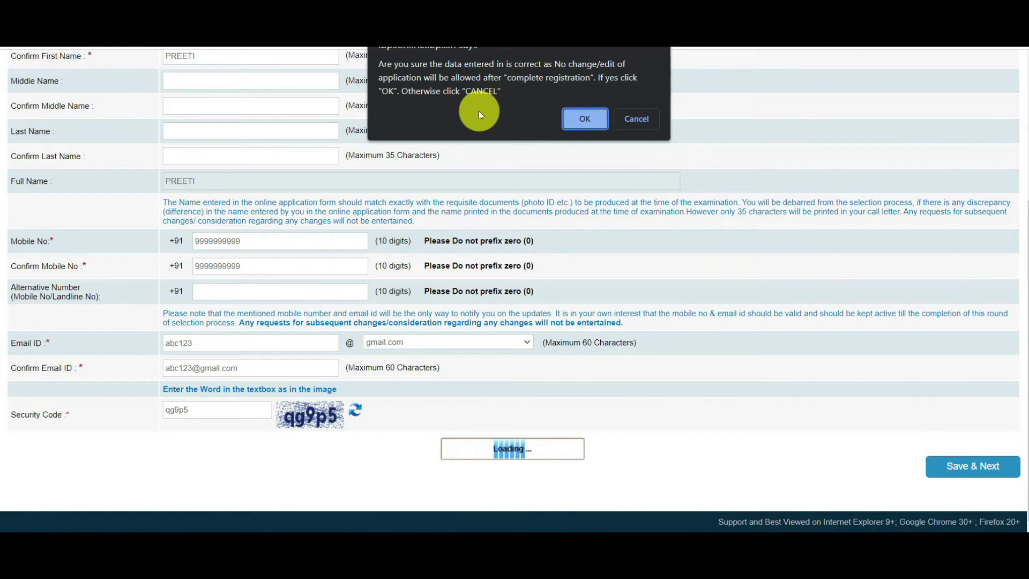
{"action": "left_click", "coordinate": [597, 120]}
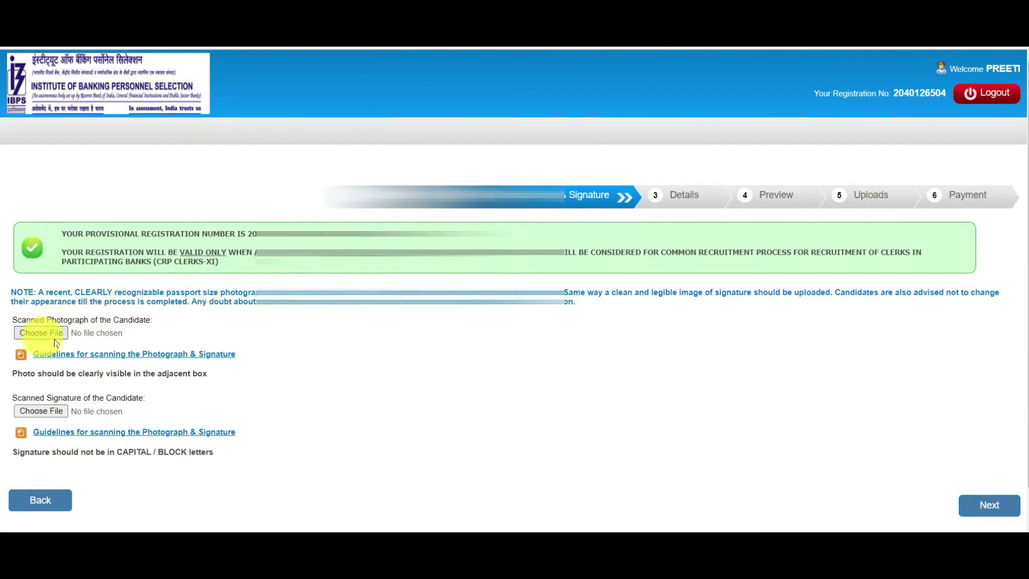
Leave the completed Photo & Signature page for the Details step's Basic Details form
{"action": "scroll", "coordinate": [46, 338], "scroll_direction": "down", "scroll_amount": 1}
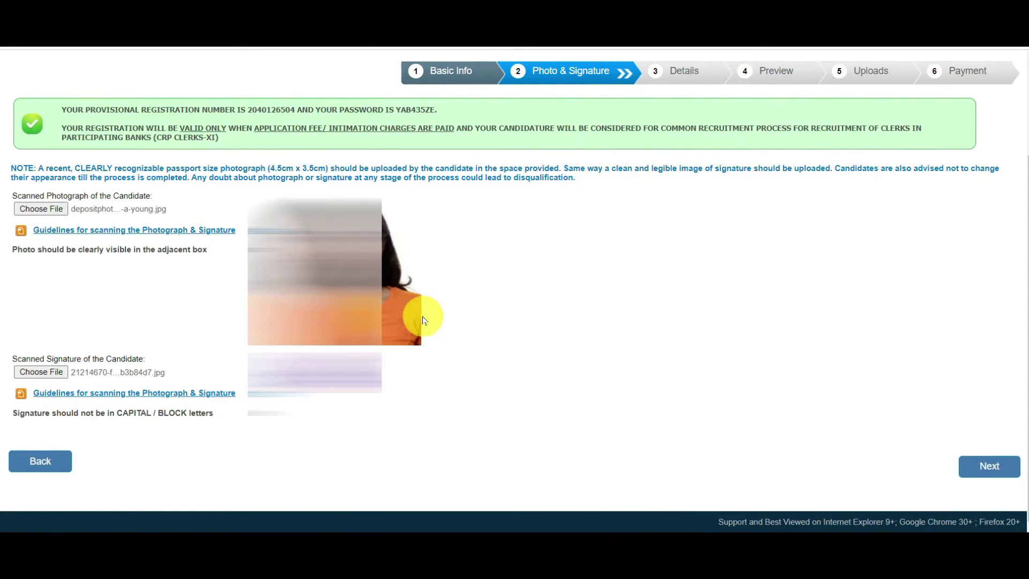
{"action": "left_click", "coordinate": [989, 467]}
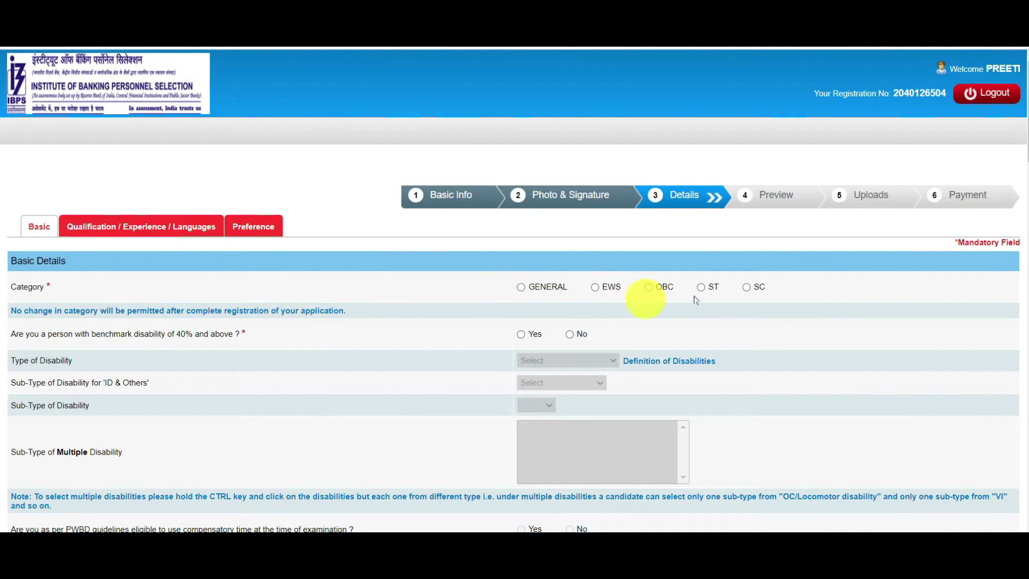
Choose OBC as category, acknowledge its notice, and answer No to 40%+ benchmark disability
{"action": "left_click", "coordinate": [649, 289]}
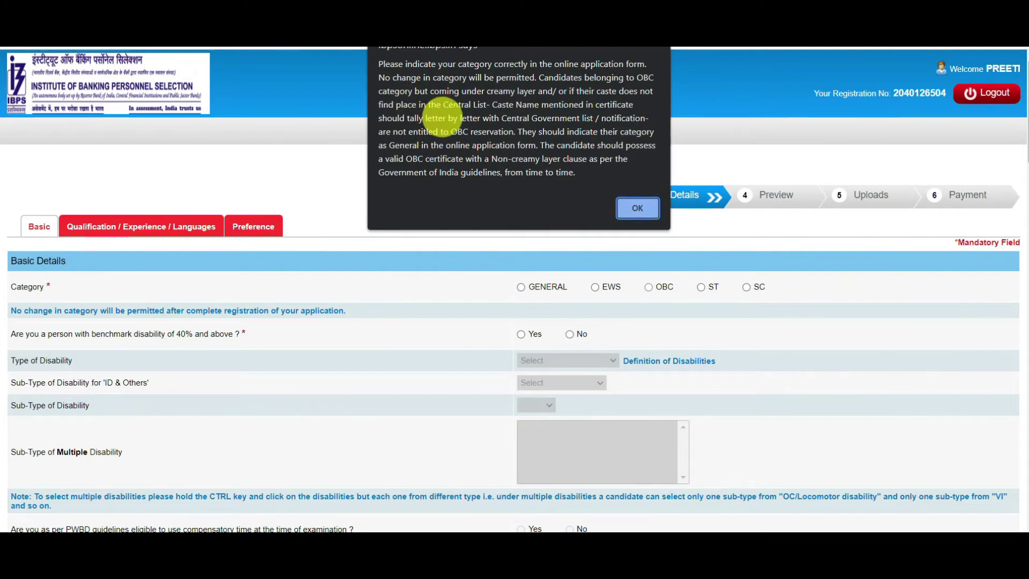
{"action": "left_click", "coordinate": [635, 212]}
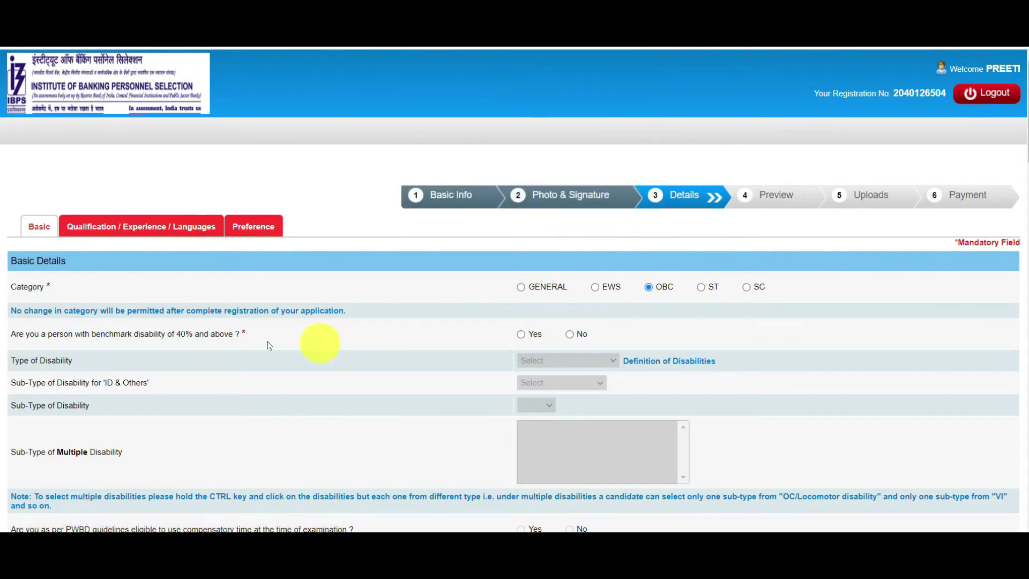
{"action": "left_click_drag", "start_coordinate": [24, 333], "coordinate": [223, 333]}
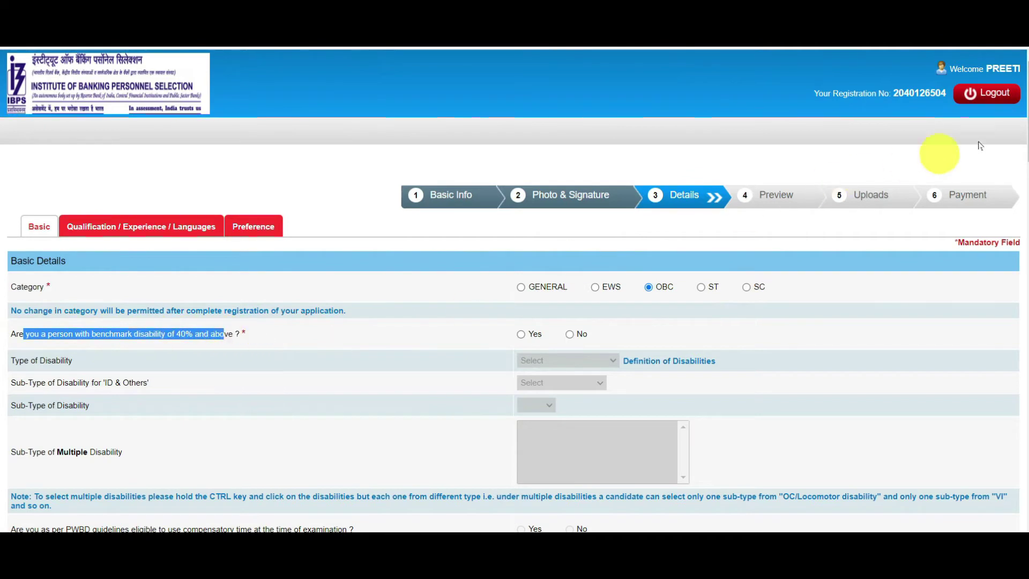
{"action": "scroll", "coordinate": [980, 146], "scroll_direction": "down", "scroll_amount": 2}
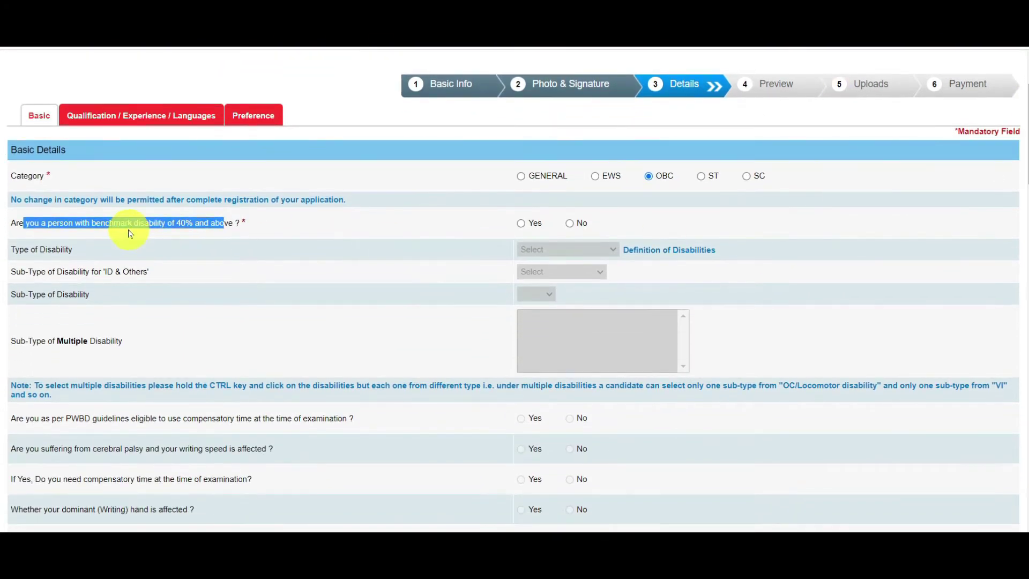
{"action": "left_click", "coordinate": [130, 218]}
{"action": "left_click_drag", "start_coordinate": [175, 222], "coordinate": [229, 222]}
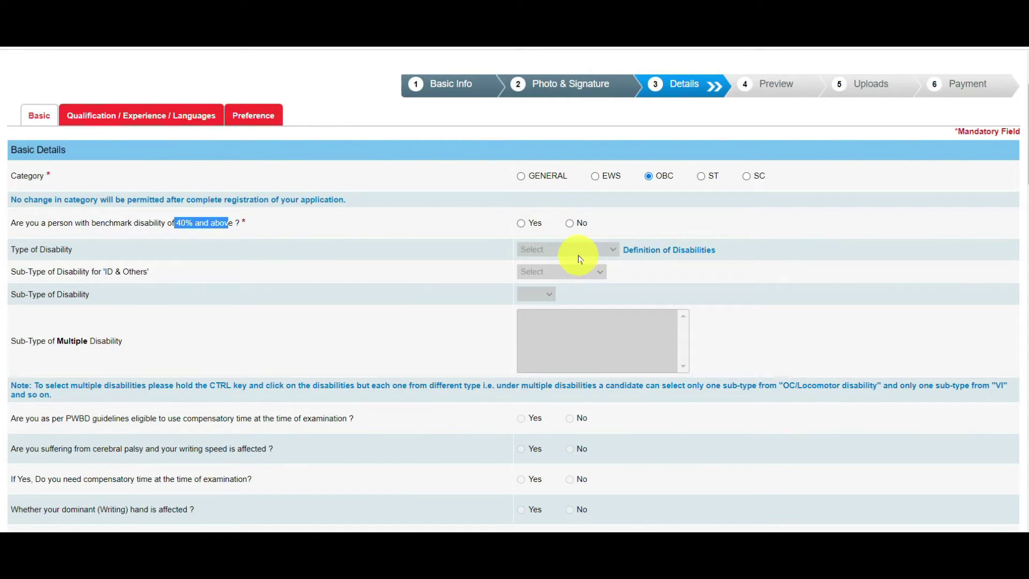
{"action": "left_click", "coordinate": [571, 223]}
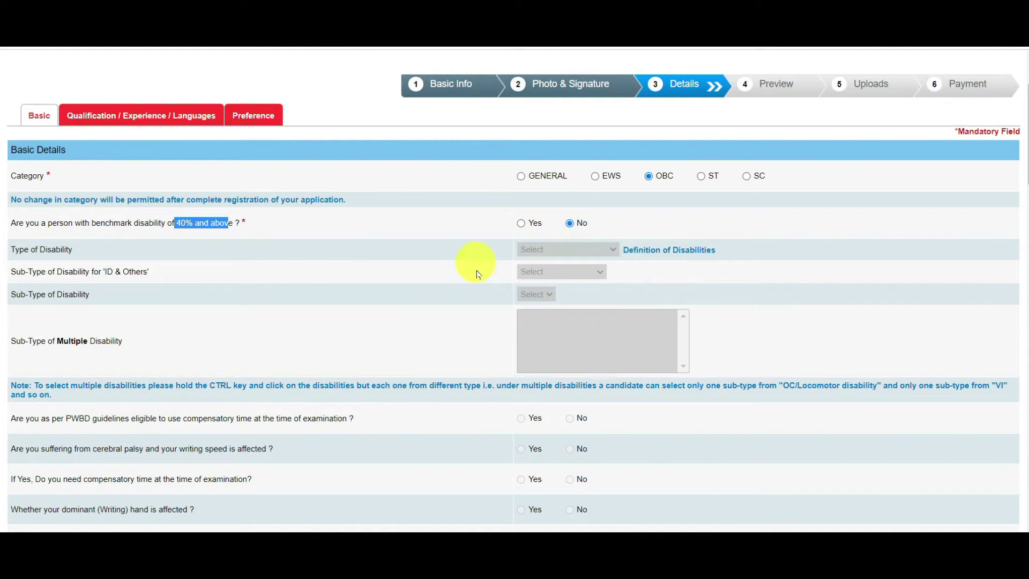
Answer No to the 1984 riots question
{"action": "scroll", "coordinate": [1023, 170], "scroll_direction": "down", "scroll_amount": 1}
{"action": "left_click_drag", "start_coordinate": [1023, 170], "coordinate": [1024, 235]}
{"action": "left_click_drag", "start_coordinate": [23, 265], "coordinate": [299, 273]}
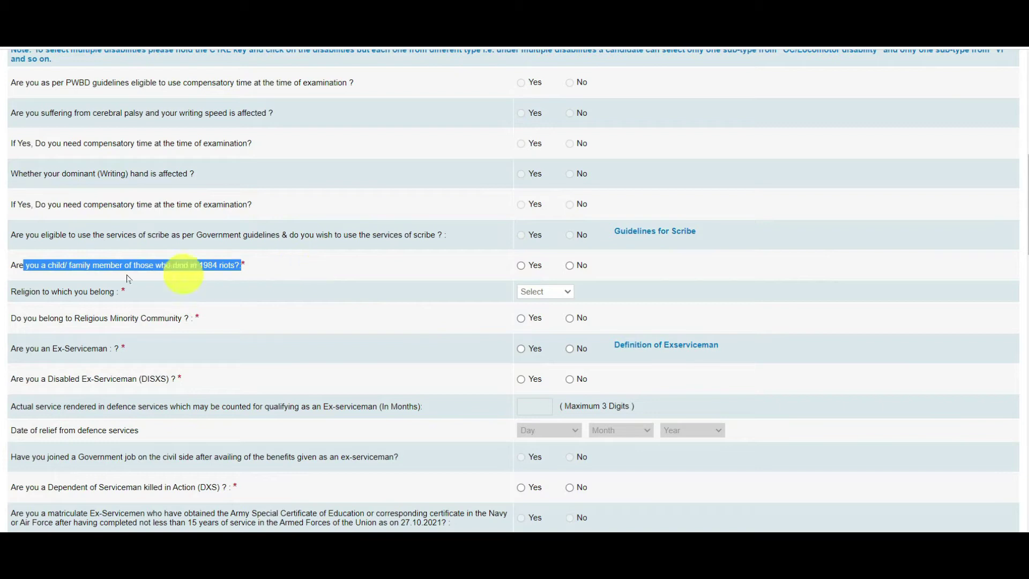
{"action": "left_click", "coordinate": [573, 268]}
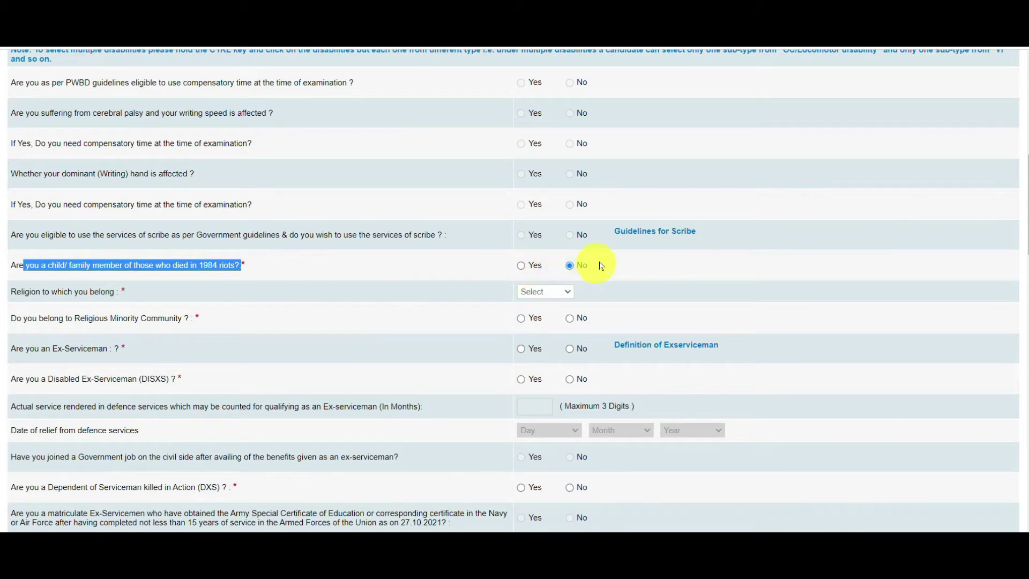
Set religion to Hindu and answer No for minority, Ex-Serviceman and Disabled Ex-Serviceman
{"action": "left_click_drag", "start_coordinate": [1026, 224], "coordinate": [1025, 248]}
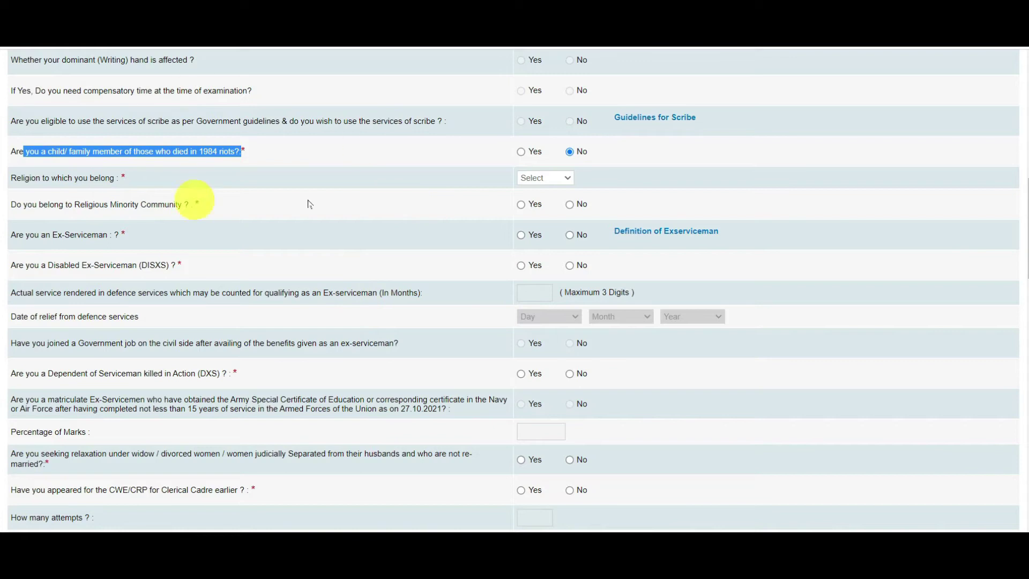
{"action": "left_click_drag", "start_coordinate": [12, 178], "coordinate": [161, 182]}
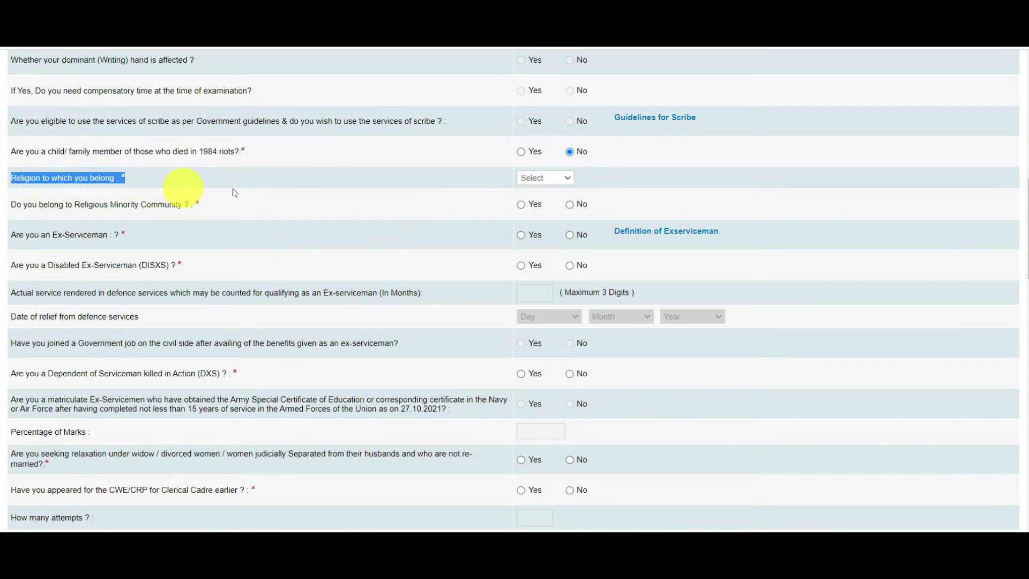
{"action": "left_click", "coordinate": [559, 179]}
{"action": "left_click", "coordinate": [541, 222]}
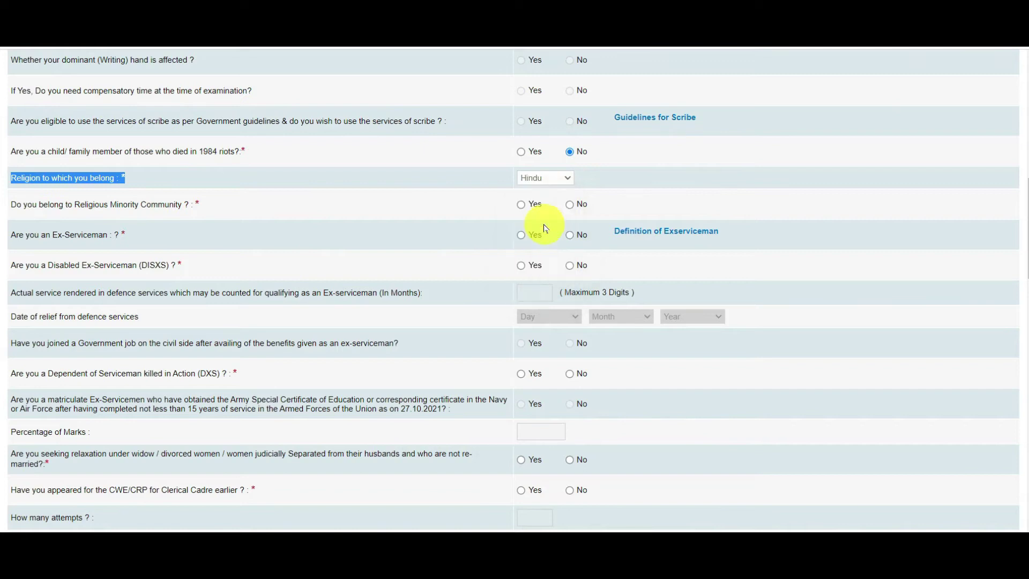
{"action": "left_click_drag", "start_coordinate": [43, 204], "coordinate": [242, 217]}
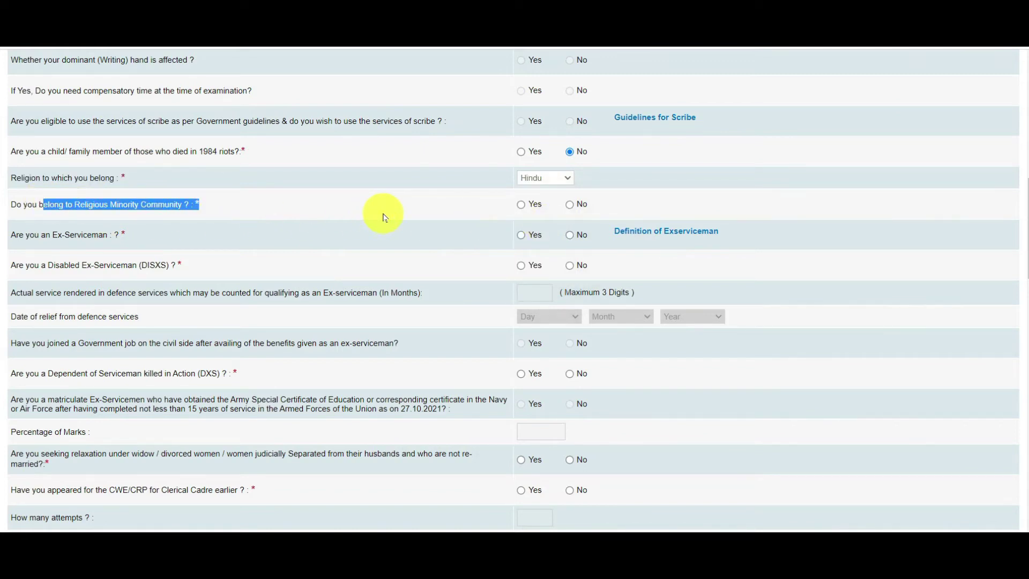
{"action": "left_click", "coordinate": [570, 205]}
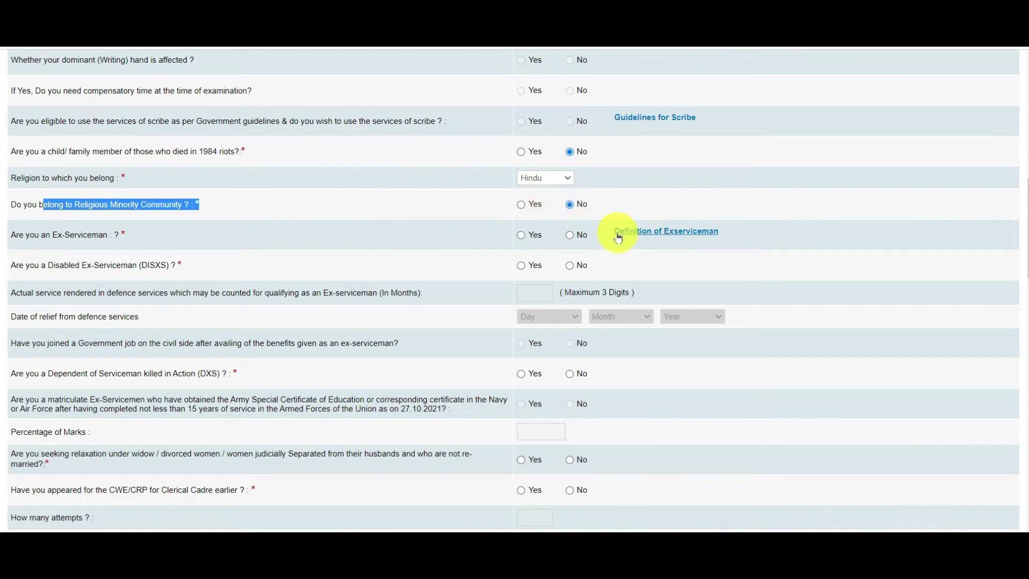
{"action": "left_click_drag", "start_coordinate": [42, 236], "coordinate": [135, 240]}
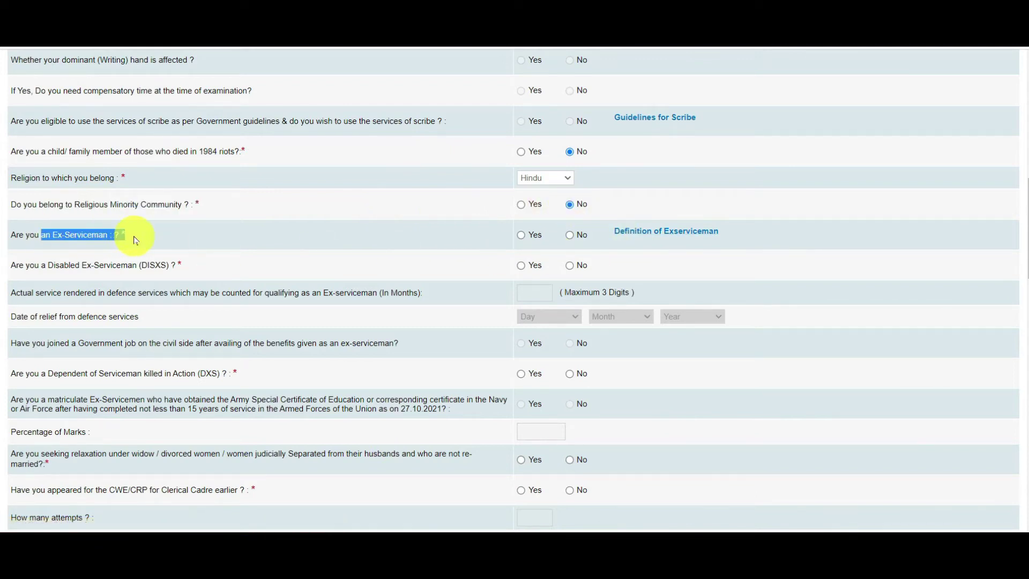
{"action": "left_click", "coordinate": [571, 238]}
{"action": "left_click_drag", "start_coordinate": [26, 267], "coordinate": [150, 266]}
{"action": "left_click", "coordinate": [570, 266]}
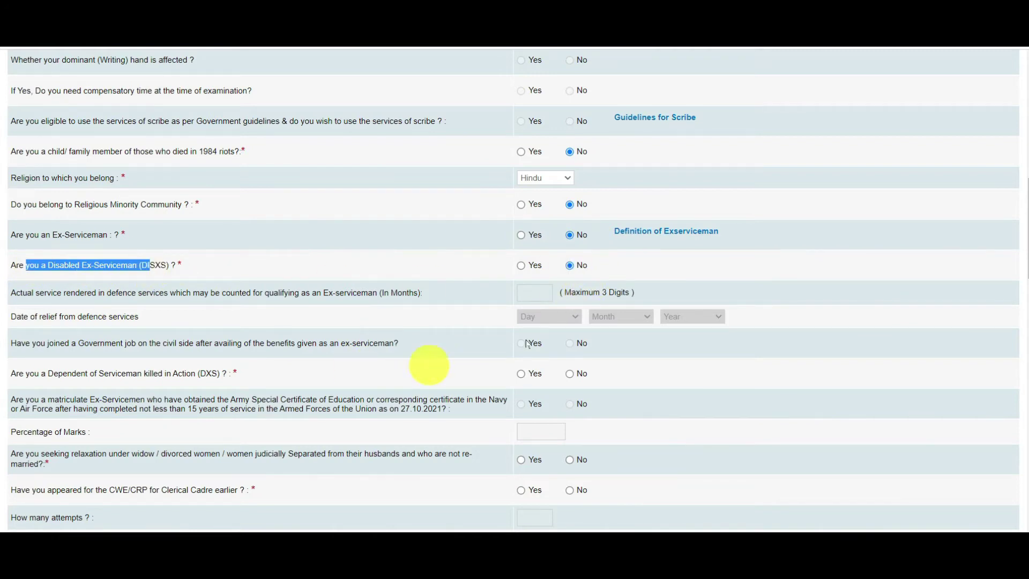
Answer No to the DXS dependent and widow/divorced women relaxation questions
{"action": "scroll", "coordinate": [985, 268], "scroll_direction": "down", "scroll_amount": 3}
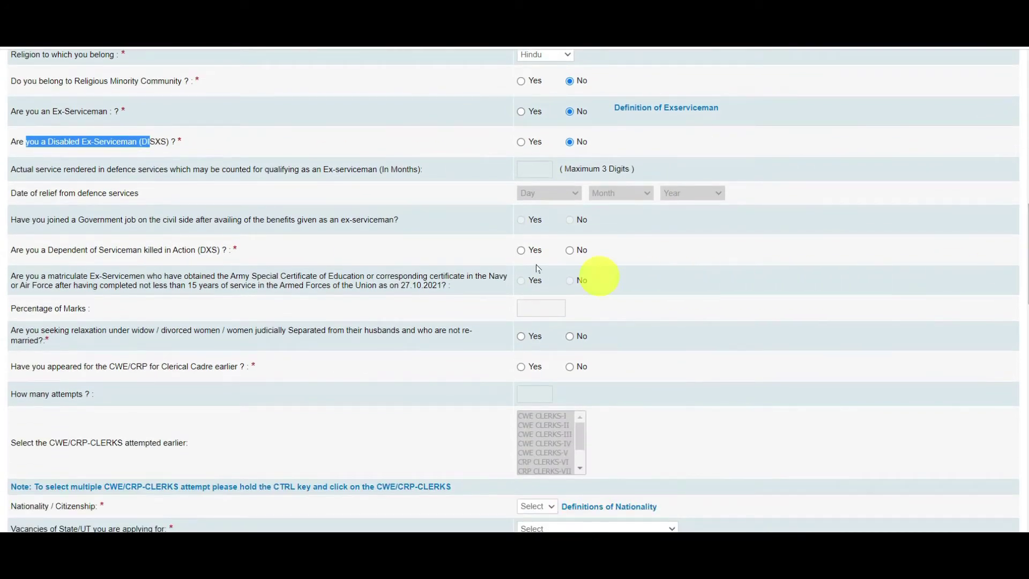
{"action": "left_click_drag", "start_coordinate": [41, 249], "coordinate": [392, 257]}
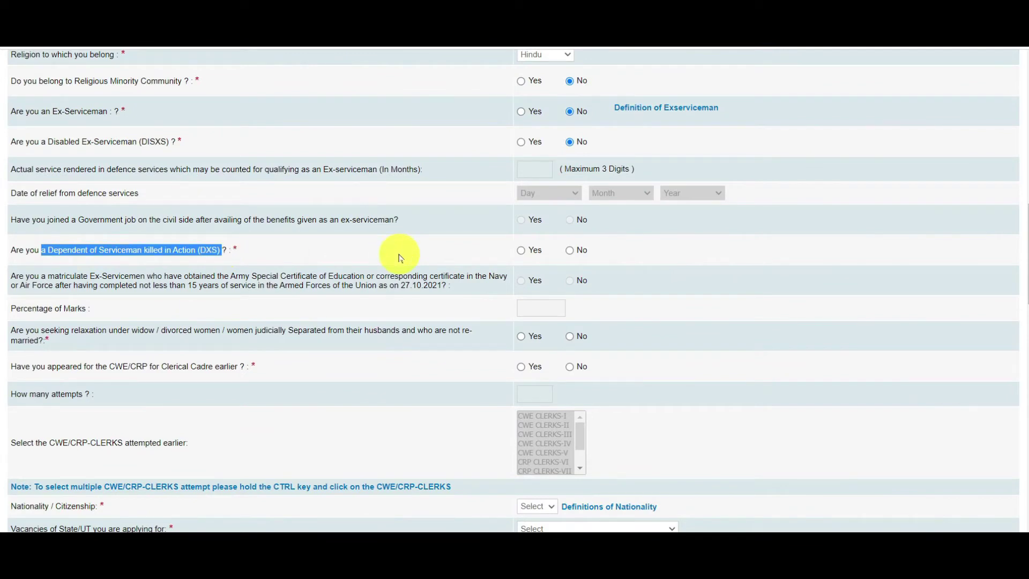
{"action": "left_click", "coordinate": [570, 251]}
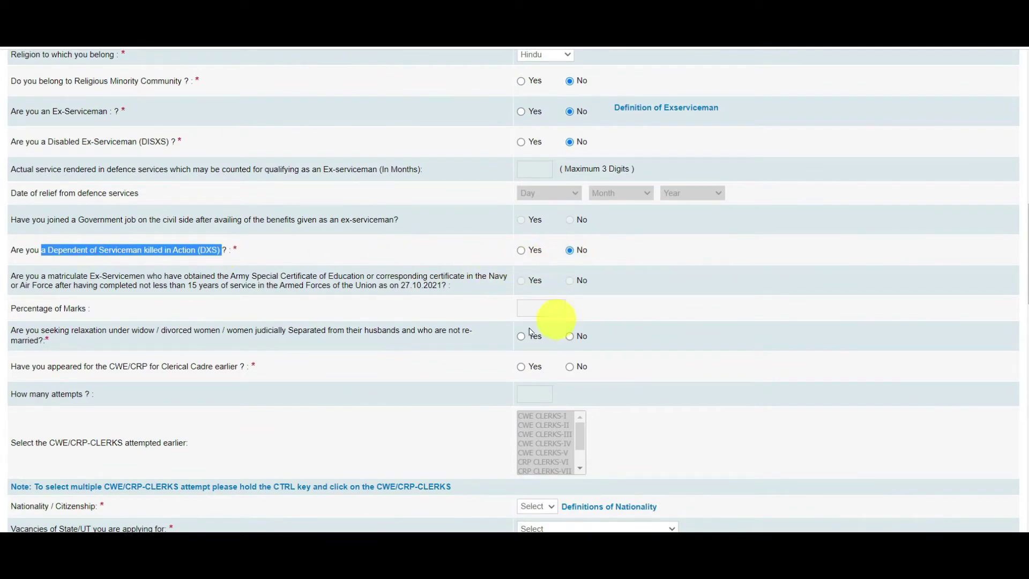
{"action": "left_click_drag", "start_coordinate": [19, 330], "coordinate": [218, 333]}
{"action": "left_click", "coordinate": [174, 330]}
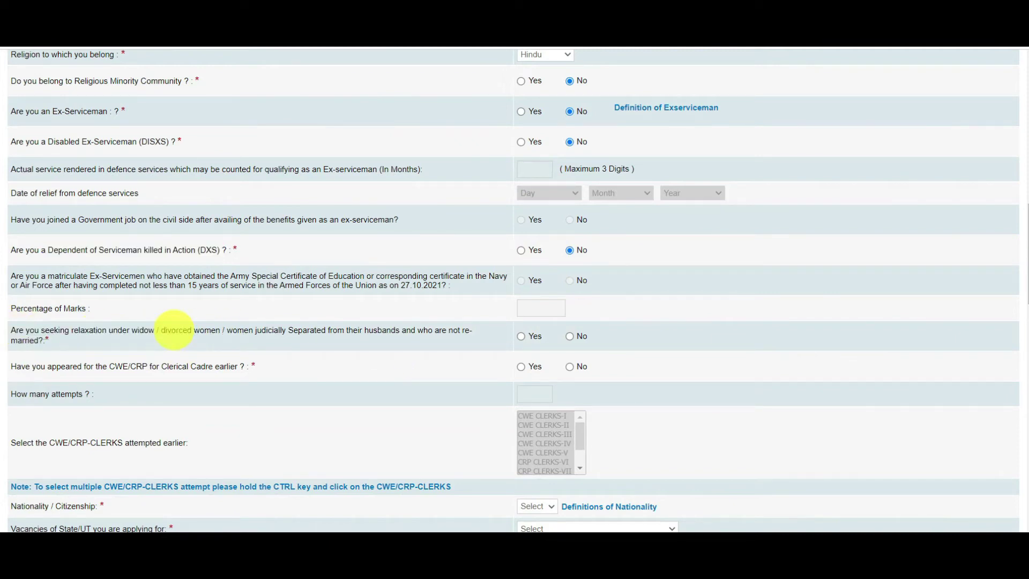
{"action": "left_click_drag", "start_coordinate": [287, 330], "coordinate": [343, 330]}
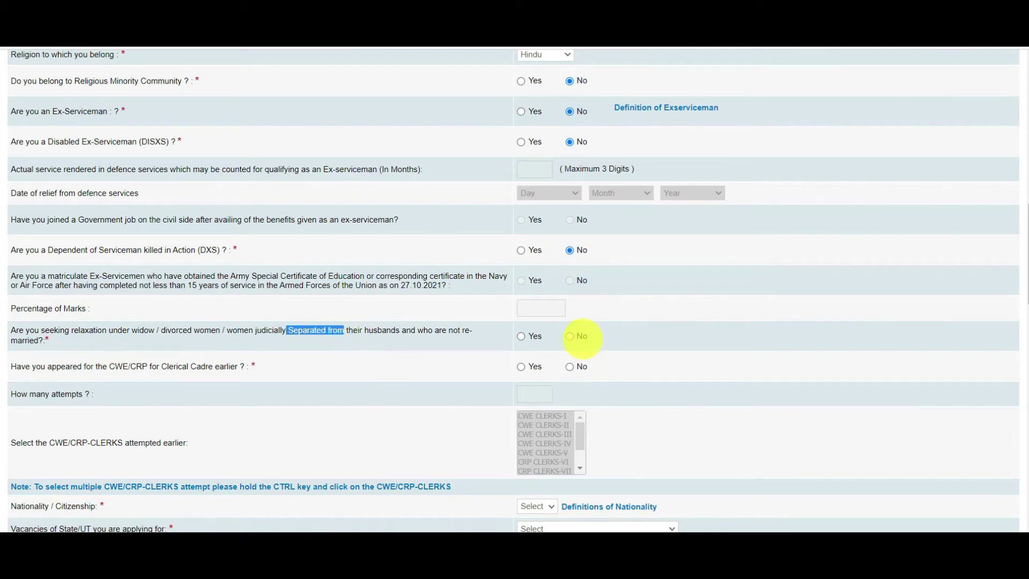
{"action": "left_click", "coordinate": [570, 336]}
Answer No to having previously appeared for CWE/CRP, correcting an initial Yes
{"action": "scroll", "coordinate": [908, 321], "scroll_direction": "down", "scroll_amount": 4}
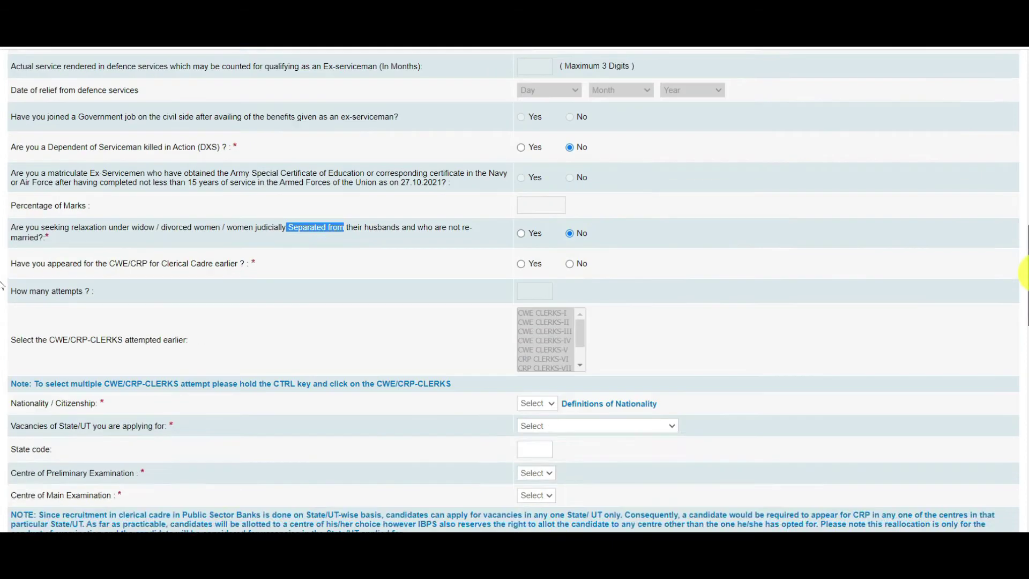
{"action": "left_click_drag", "start_coordinate": [32, 169], "coordinate": [201, 170]}
{"action": "left_click", "coordinate": [67, 169]}
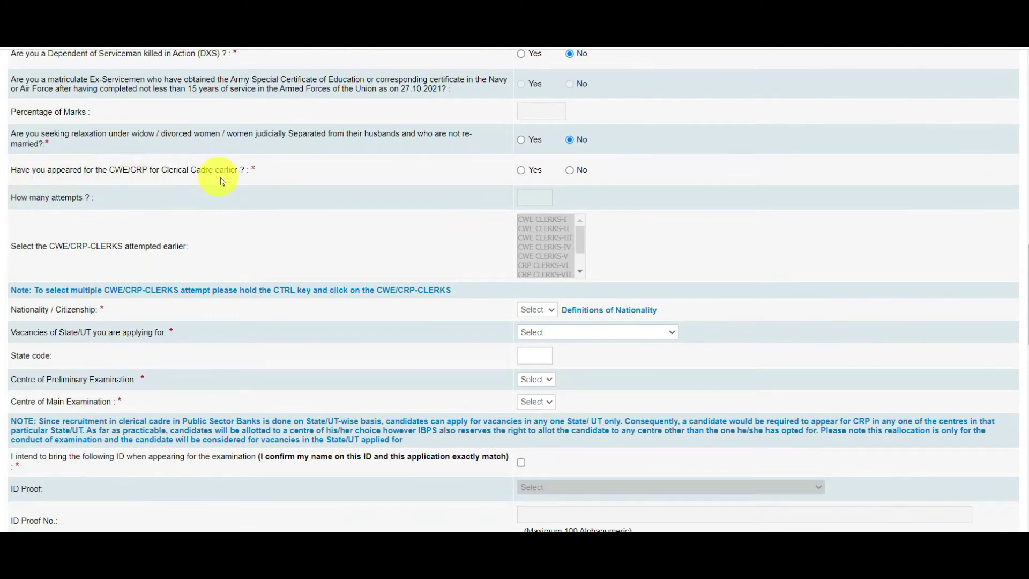
{"action": "left_click_drag", "start_coordinate": [125, 169], "coordinate": [557, 191]}
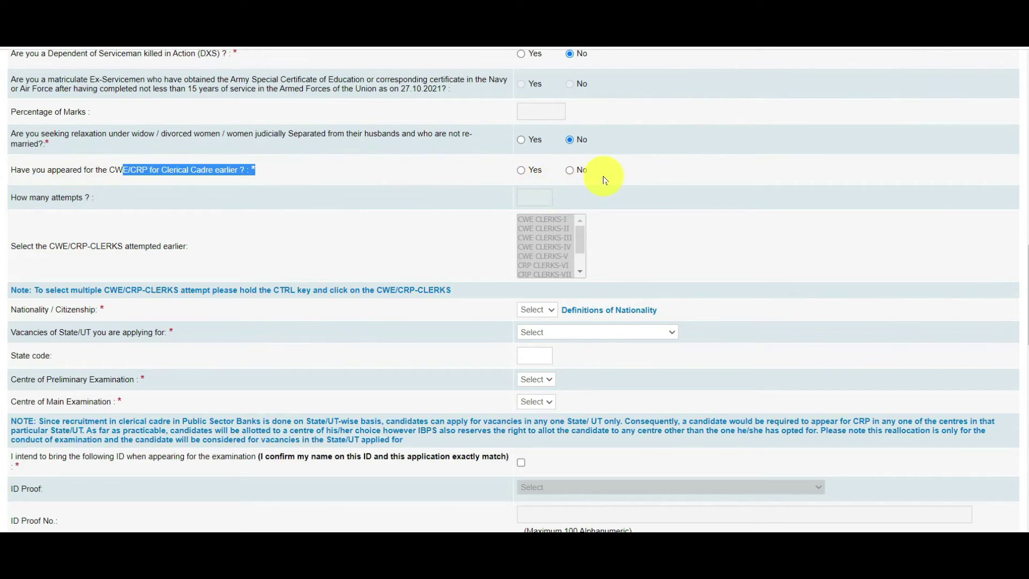
{"action": "left_click", "coordinate": [521, 171]}
{"action": "left_click_drag", "start_coordinate": [577, 237], "coordinate": [581, 195]}
{"action": "left_click", "coordinate": [569, 170]}
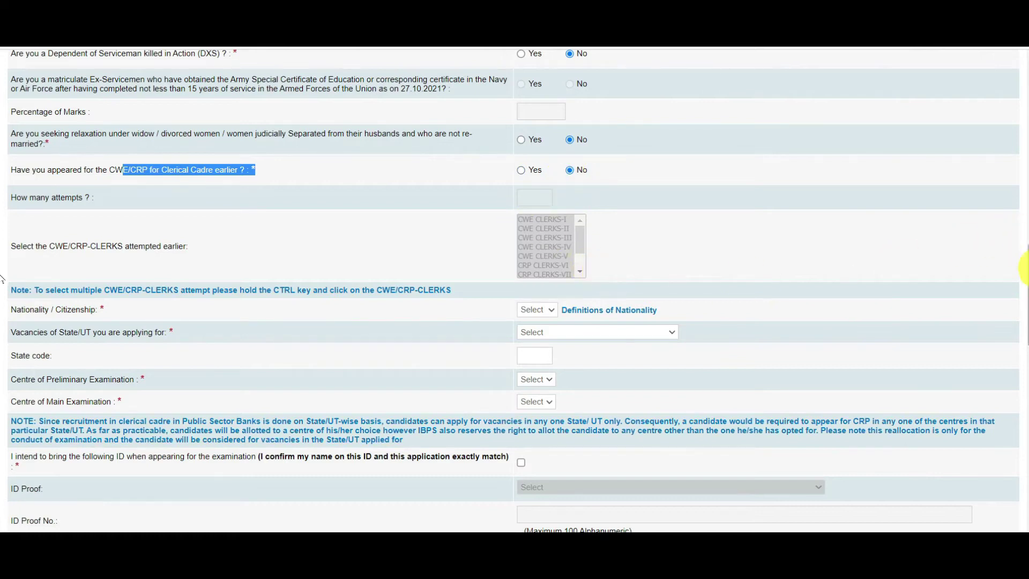
{"action": "scroll", "coordinate": [1022, 260], "scroll_direction": "down", "scroll_amount": 2}
{"action": "left_click_drag", "start_coordinate": [11, 205], "coordinate": [139, 205]}
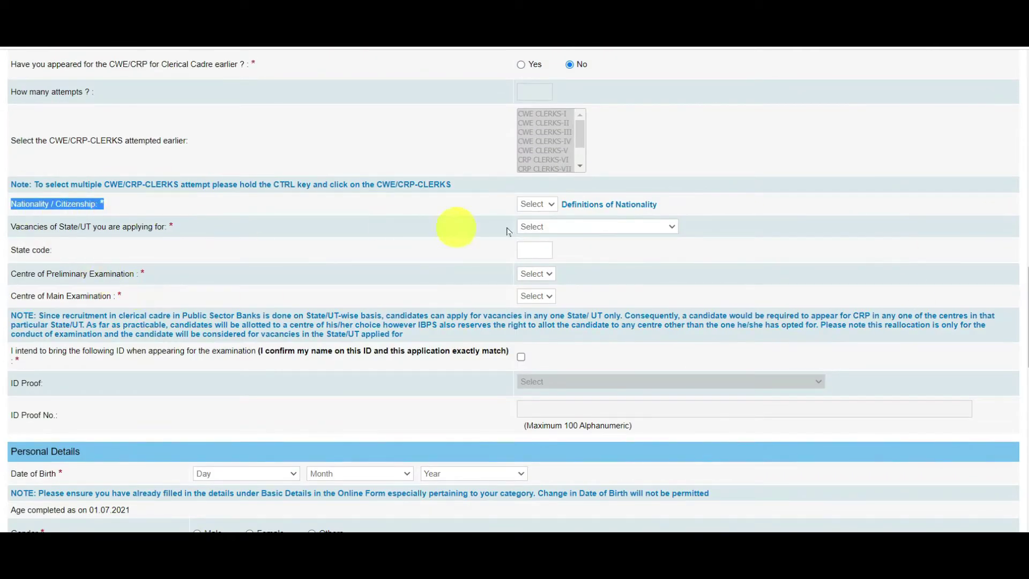
Set nationality to Indian and apply for Uttar Pradesh vacancies
{"action": "left_click", "coordinate": [536, 205]}
{"action": "left_click", "coordinate": [538, 227]}
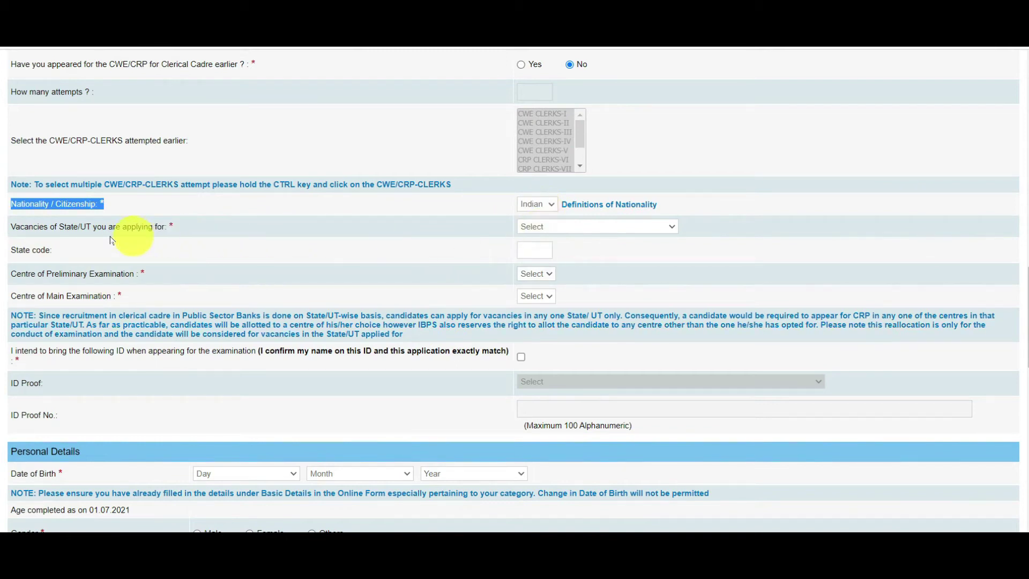
{"action": "left_click", "coordinate": [562, 230]}
{"action": "scroll", "coordinate": [562, 374], "scroll_direction": "down", "scroll_amount": 4}
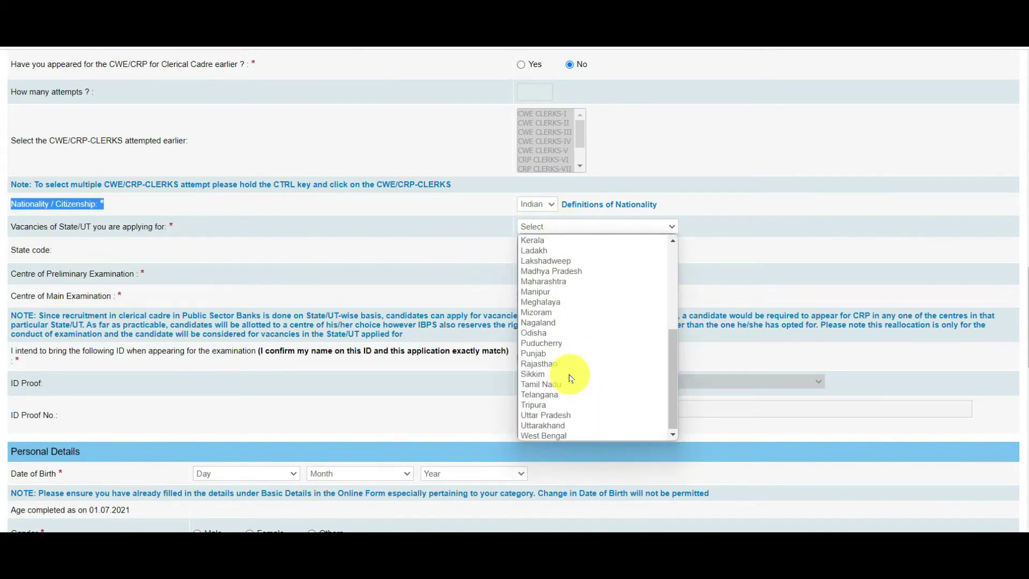
{"action": "left_click", "coordinate": [564, 415]}
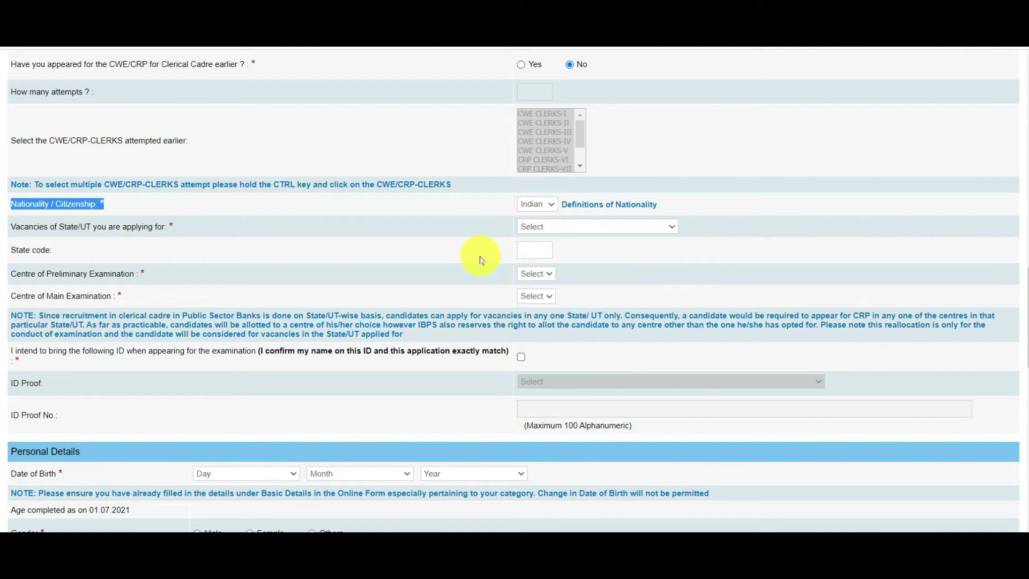
{"action": "left_click", "coordinate": [481, 260]}
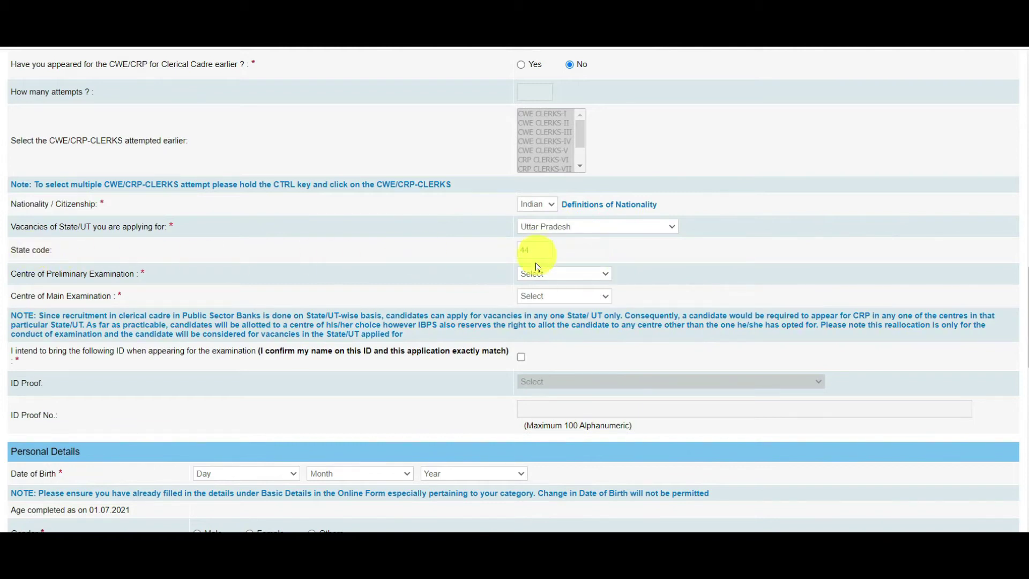
Pick Varanasi from both the preliminary and main exam centre lists
{"action": "left_click", "coordinate": [565, 282]}
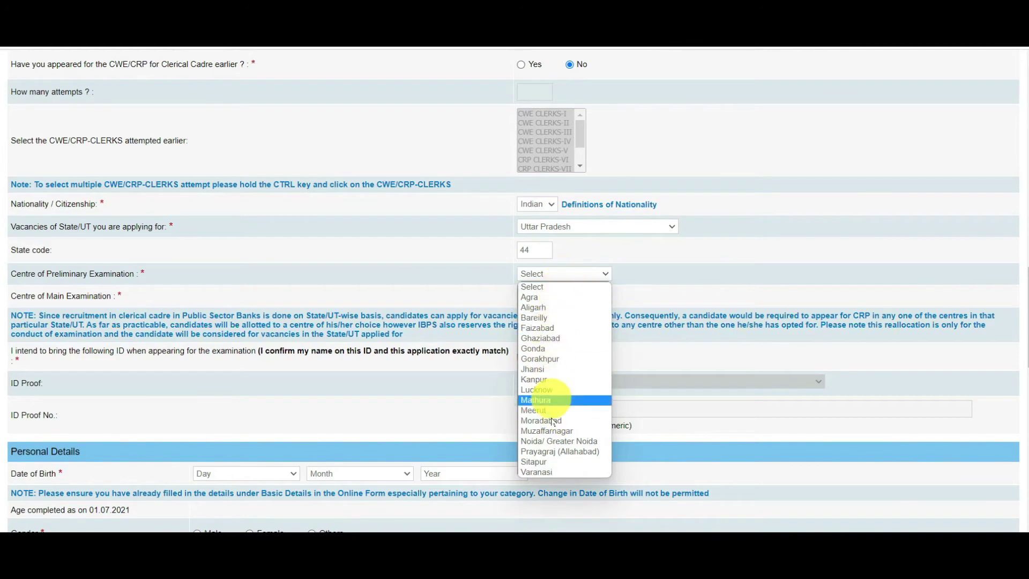
{"action": "left_click", "coordinate": [547, 473]}
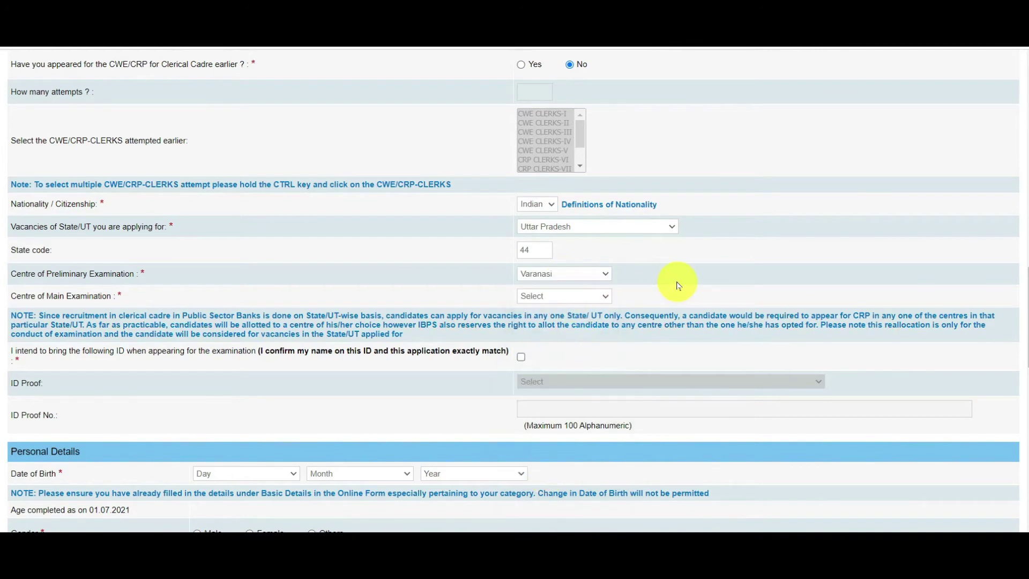
{"action": "scroll", "coordinate": [919, 271], "scroll_direction": "down", "scroll_amount": 1}
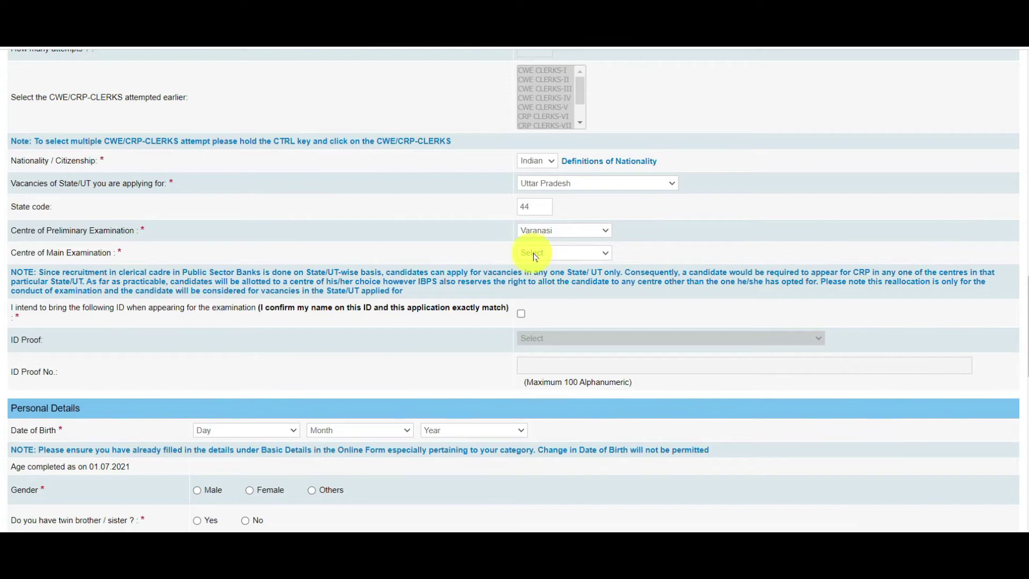
{"action": "left_click", "coordinate": [532, 257]}
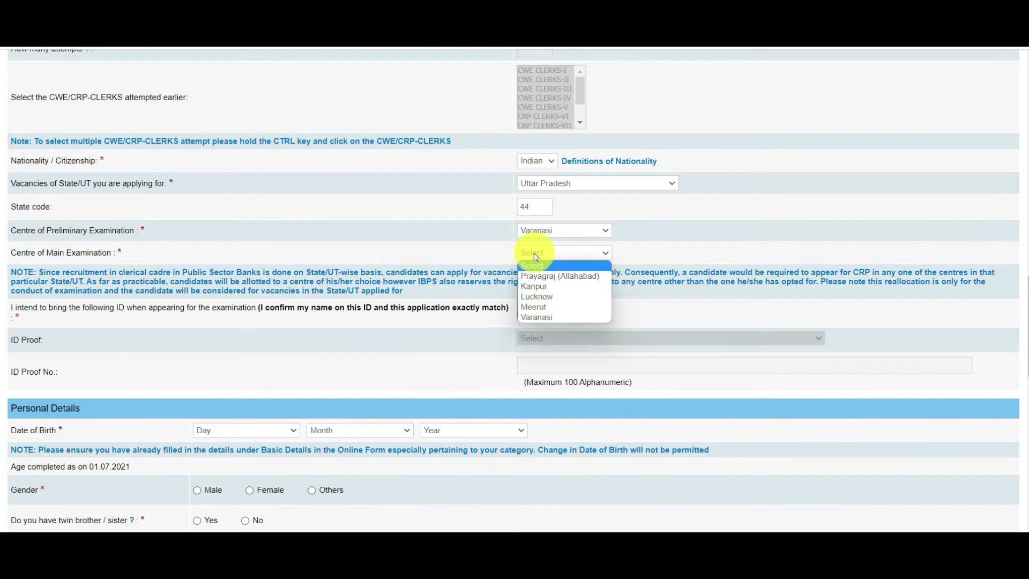
{"action": "left_click", "coordinate": [545, 319]}
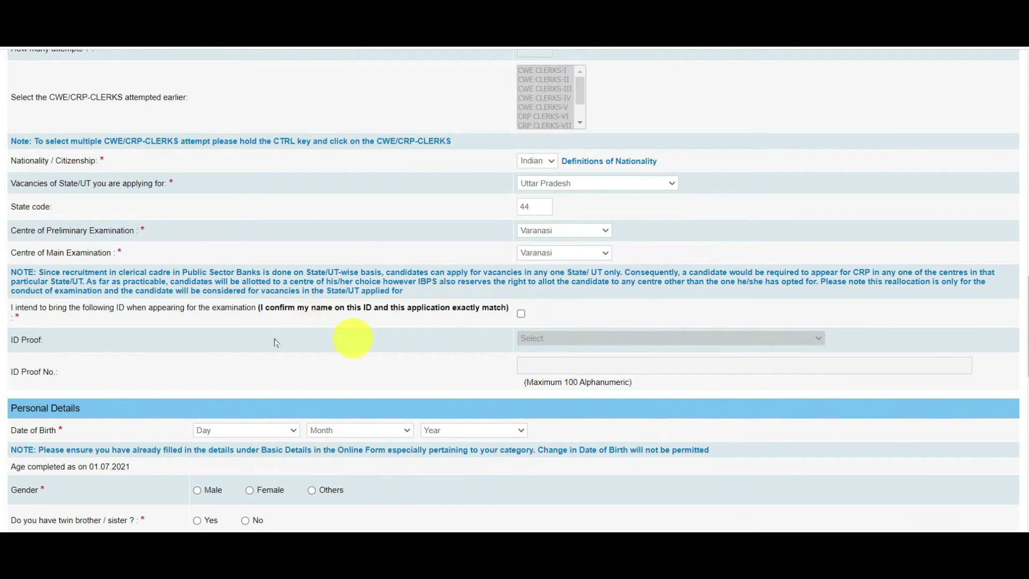
Tick the matching-ID declaration and choose PAN Card as the ID proof type
{"action": "scroll", "coordinate": [354, 343], "scroll_direction": "down", "scroll_amount": 2}
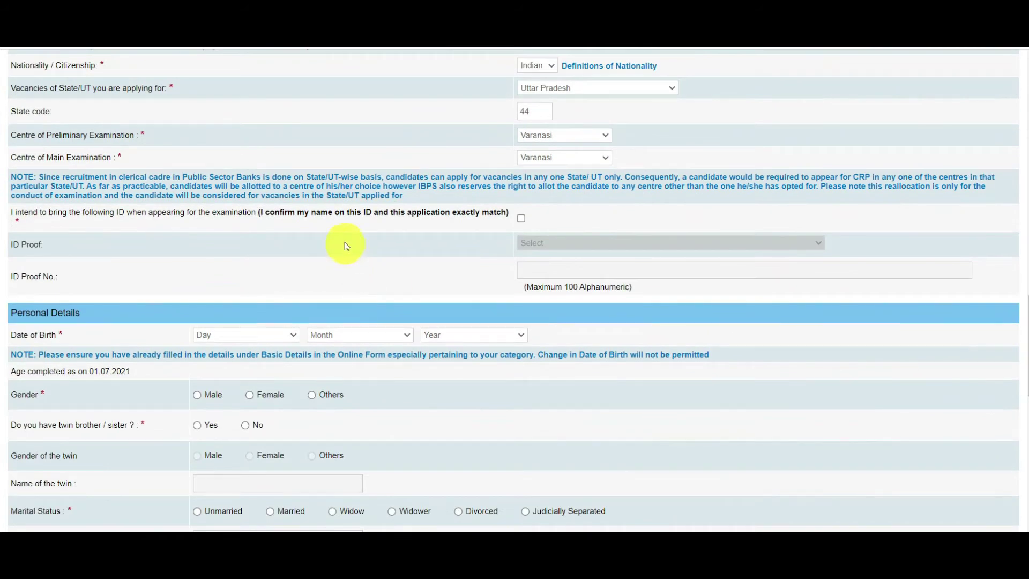
{"action": "left_click_drag", "start_coordinate": [30, 212], "coordinate": [395, 213]}
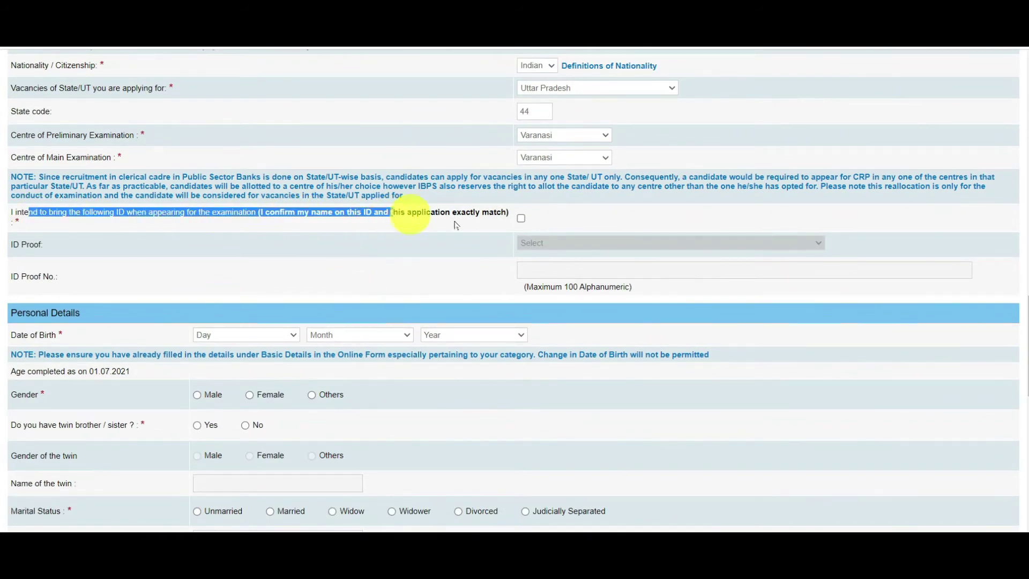
{"action": "left_click", "coordinate": [521, 220]}
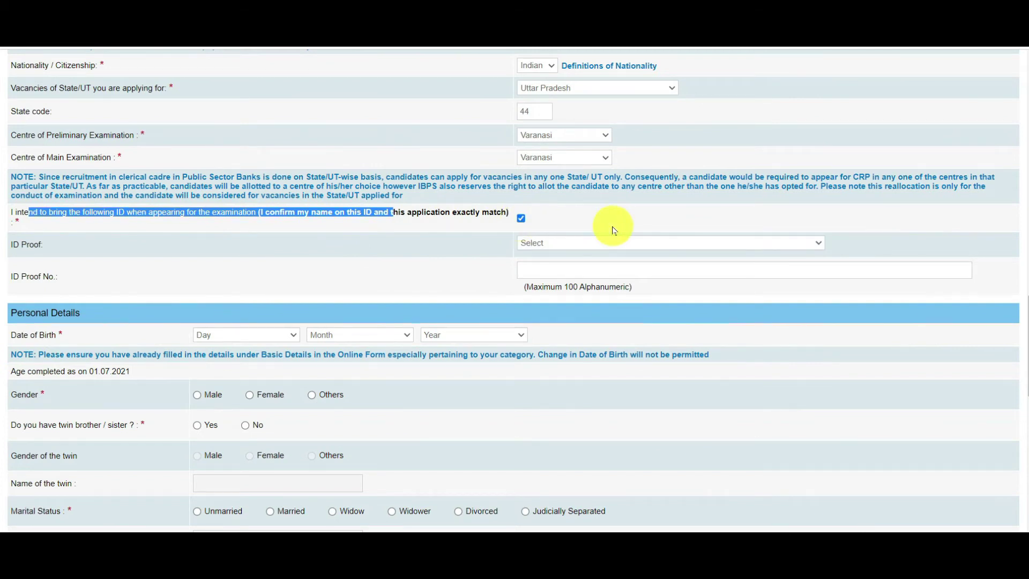
{"action": "left_click", "coordinate": [580, 243]}
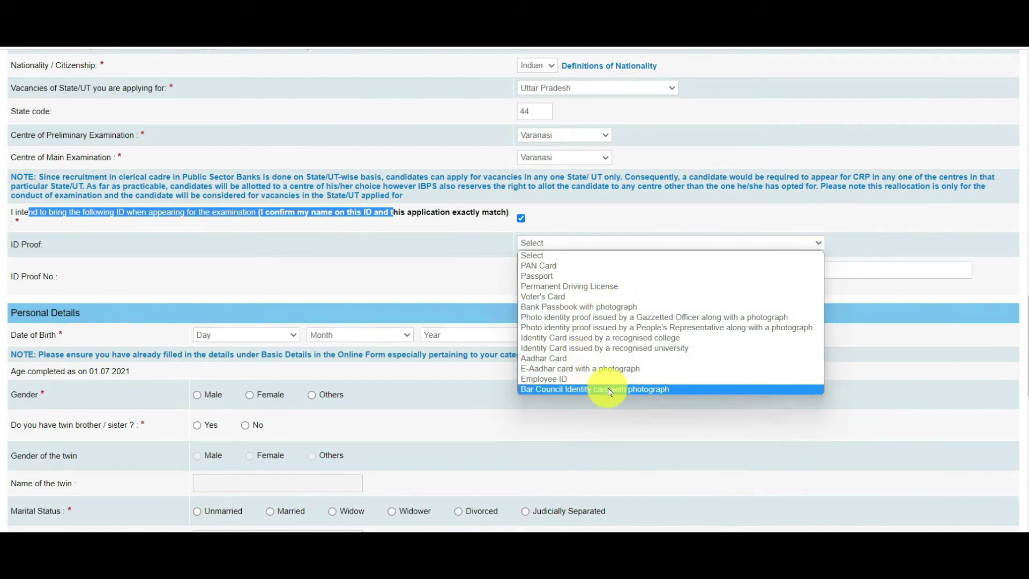
{"action": "left_click", "coordinate": [466, 276]}
{"action": "left_click", "coordinate": [574, 246]}
{"action": "left_click", "coordinate": [560, 265]}
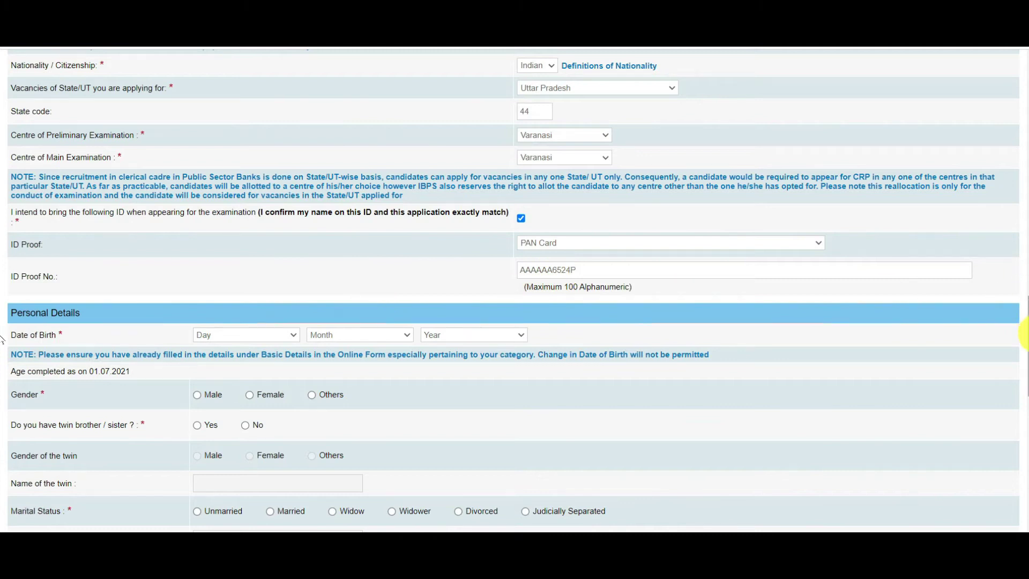
{"action": "scroll", "coordinate": [1023, 356], "scroll_direction": "down", "scroll_amount": 2}
{"action": "left_click", "coordinate": [229, 251]}
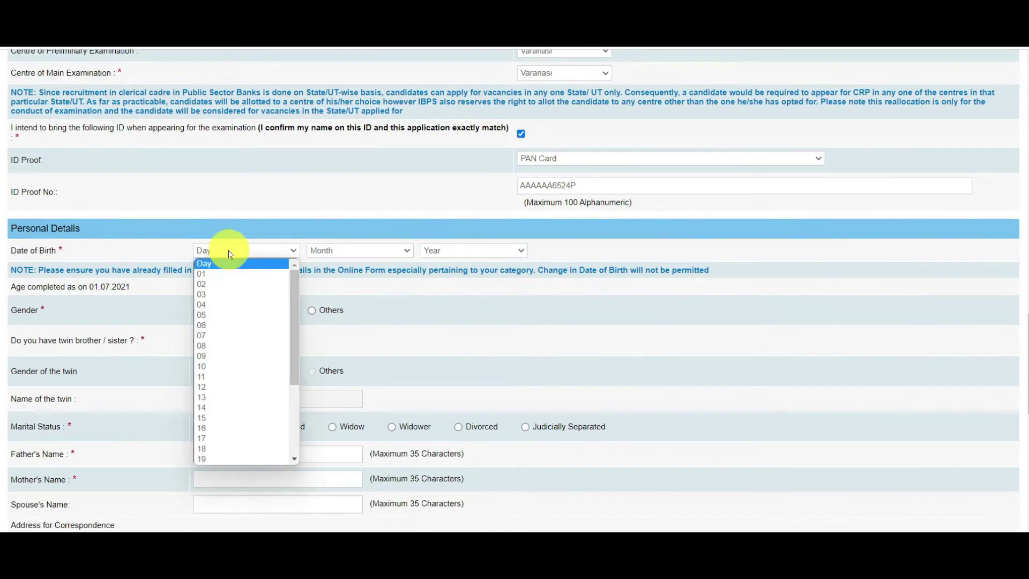
{"action": "left_click", "coordinate": [226, 274]}
{"action": "left_click", "coordinate": [328, 251]}
{"action": "left_click", "coordinate": [333, 281]}
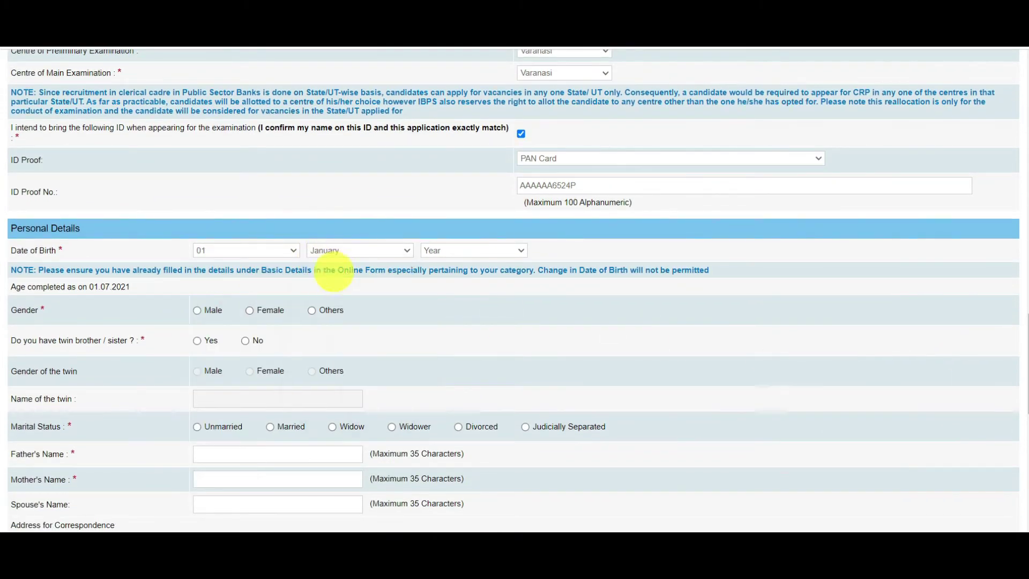
{"action": "left_click", "coordinate": [448, 251]}
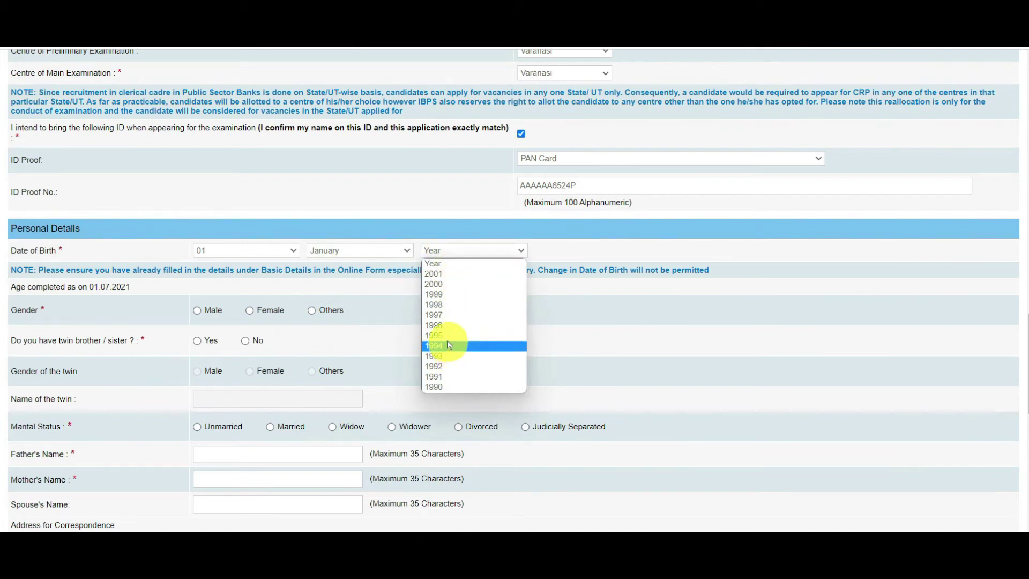
{"action": "left_click", "coordinate": [448, 339]}
Select gender Female, twin sibling No, and marital status Unmarried
{"action": "scroll", "coordinate": [1017, 344], "scroll_direction": "down", "scroll_amount": 2}
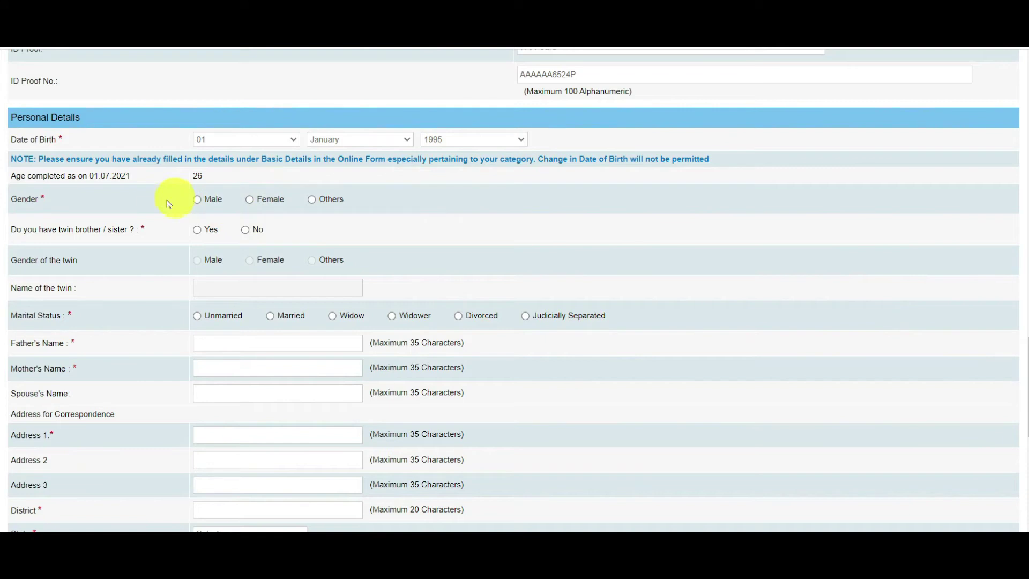
{"action": "left_click", "coordinate": [198, 202]}
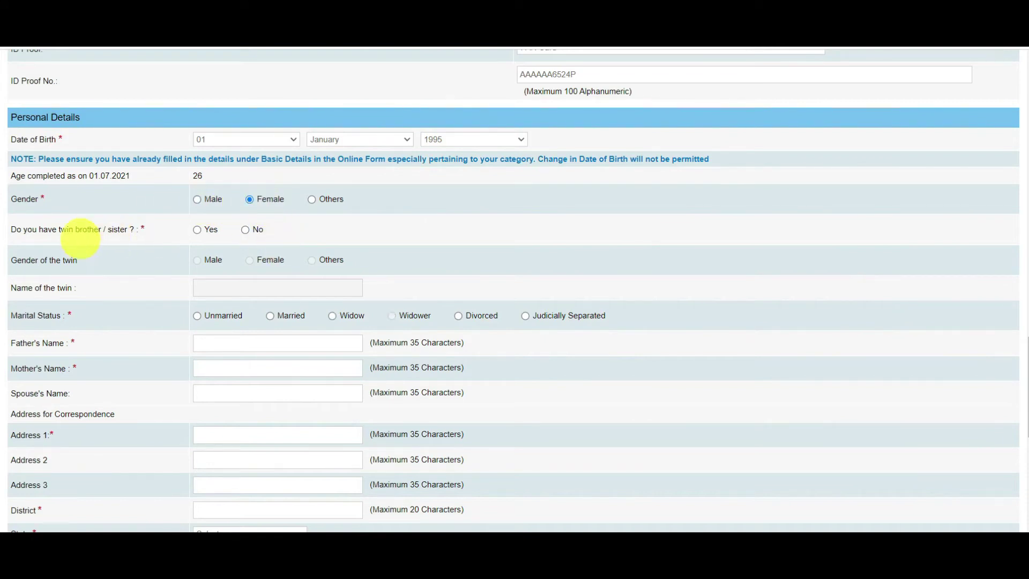
{"action": "left_click_drag", "start_coordinate": [23, 229], "coordinate": [145, 230]}
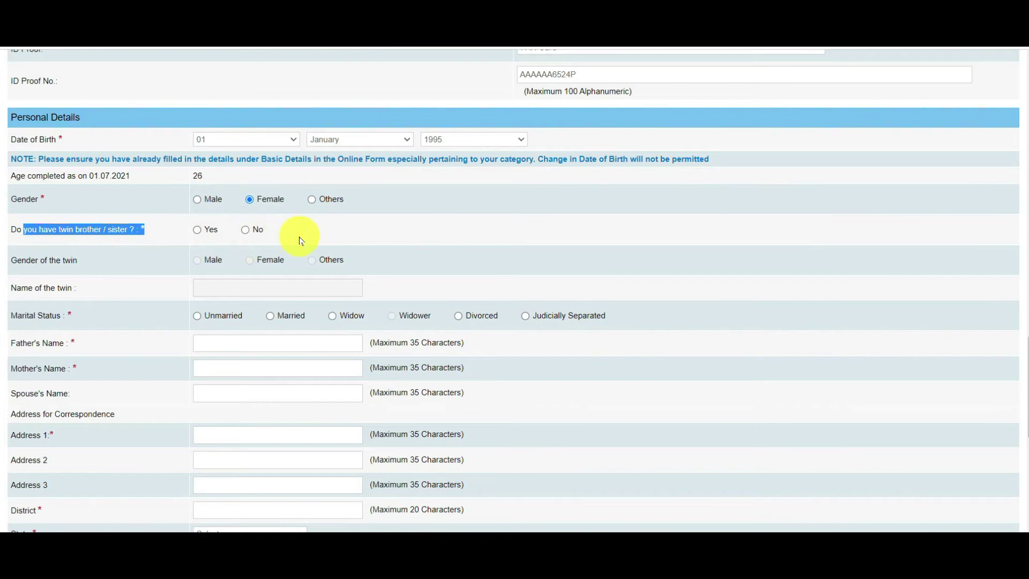
{"action": "left_click", "coordinate": [247, 234]}
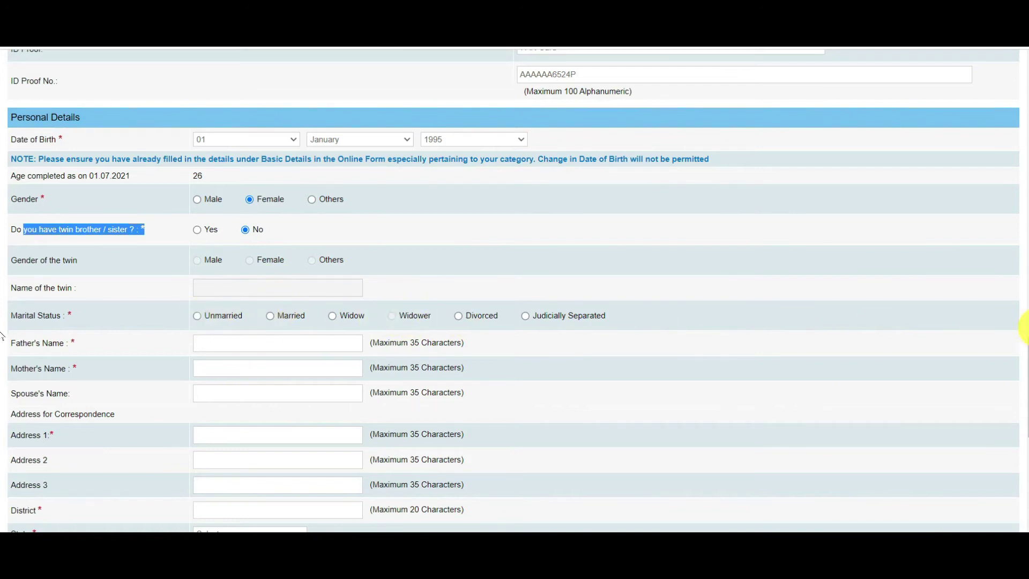
{"action": "scroll", "coordinate": [1023, 332], "scroll_direction": "down", "scroll_amount": 2}
{"action": "left_click", "coordinate": [197, 200]}
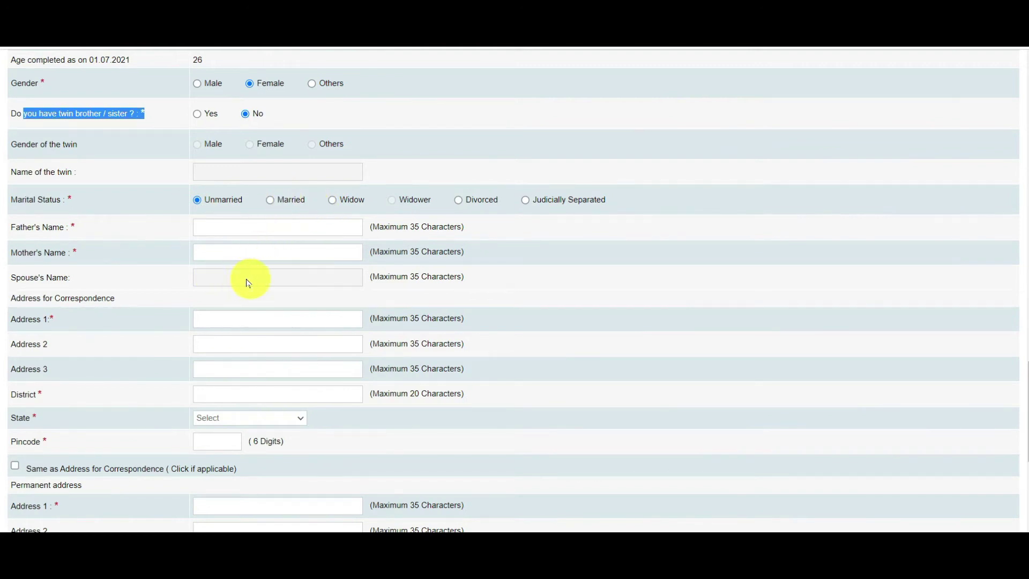
{"action": "left_click_drag", "start_coordinate": [16, 277], "coordinate": [188, 284]}
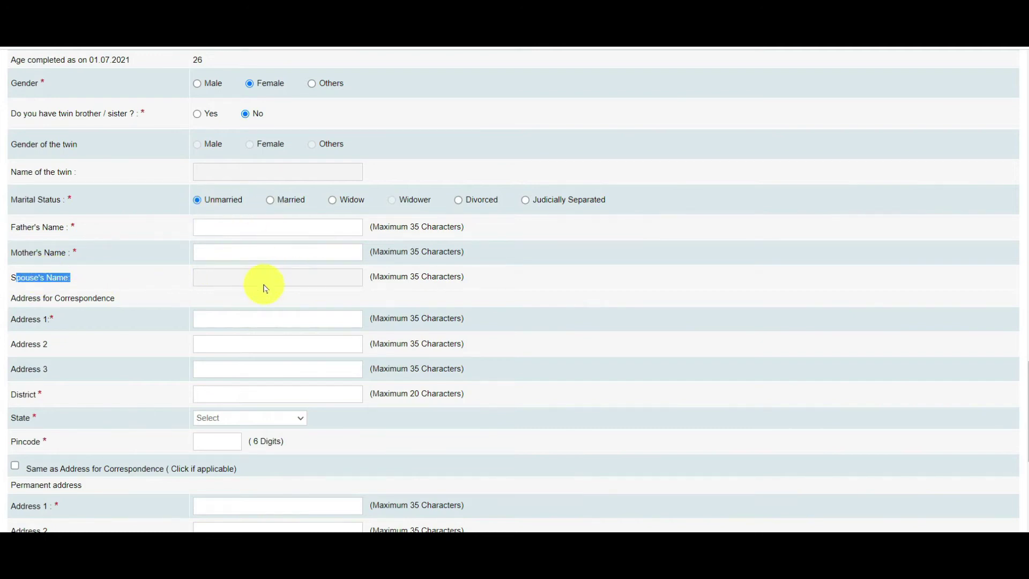
{"action": "left_click", "coordinate": [230, 222]}
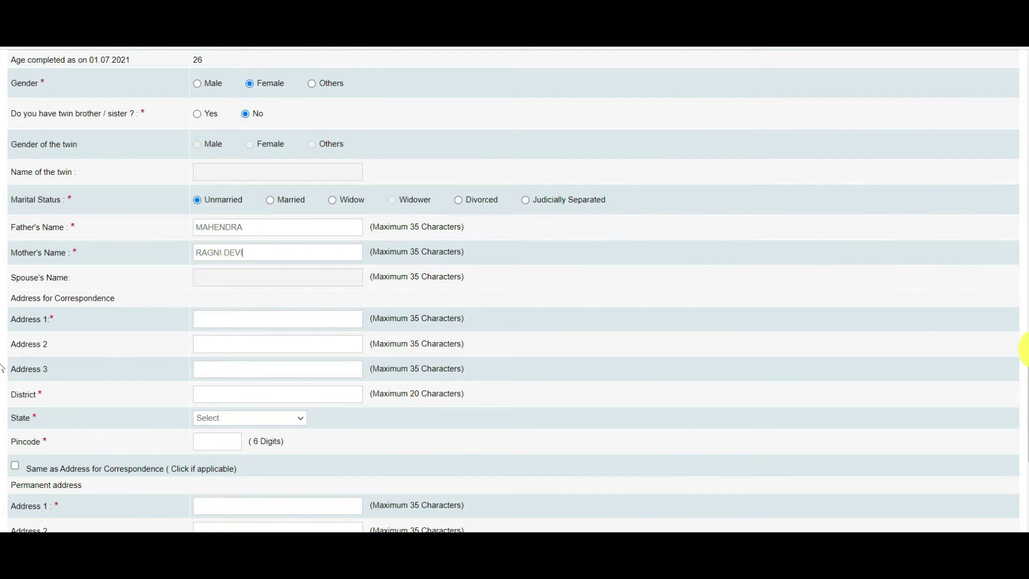
Fill the correspondence Address 1 from a saved address
{"action": "scroll", "coordinate": [1023, 408], "scroll_direction": "down", "scroll_amount": 2}
{"action": "scroll", "coordinate": [1008, 412], "scroll_direction": "down", "scroll_amount": 2}
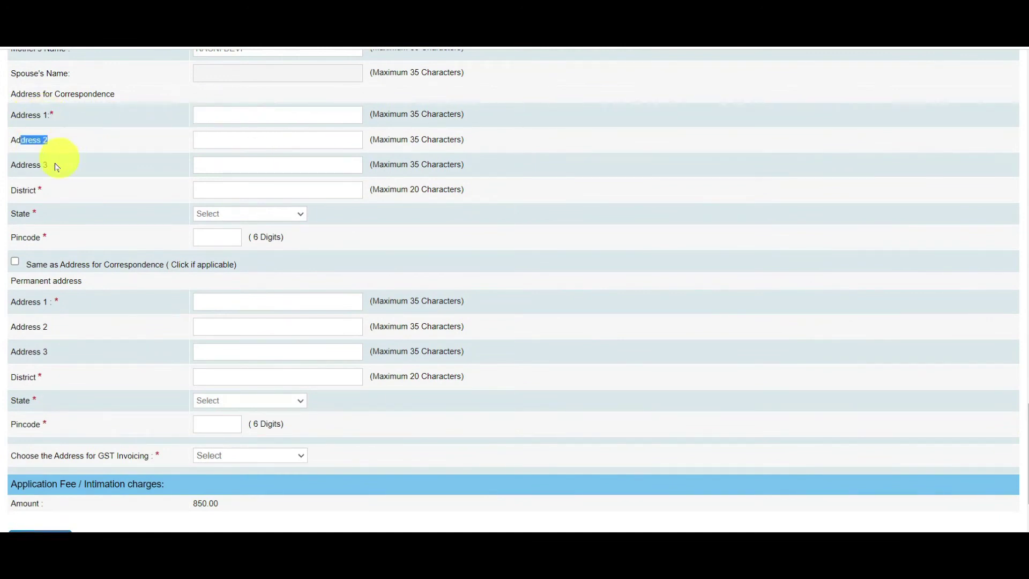
{"action": "left_click_drag", "start_coordinate": [74, 164], "coordinate": [26, 165]}
{"action": "left_click_drag", "start_coordinate": [16, 115], "coordinate": [59, 121]}
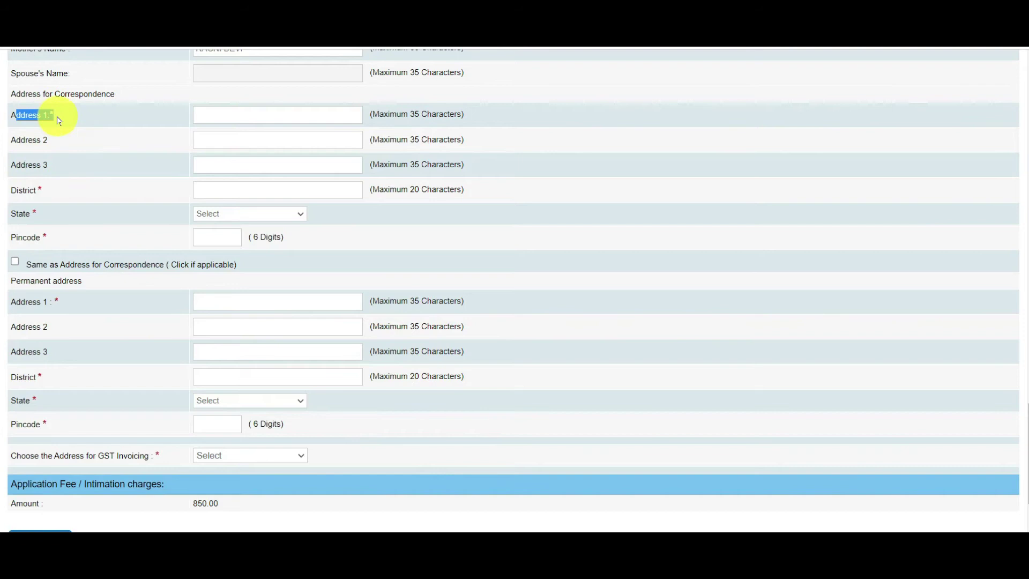
{"action": "left_click", "coordinate": [263, 116]}
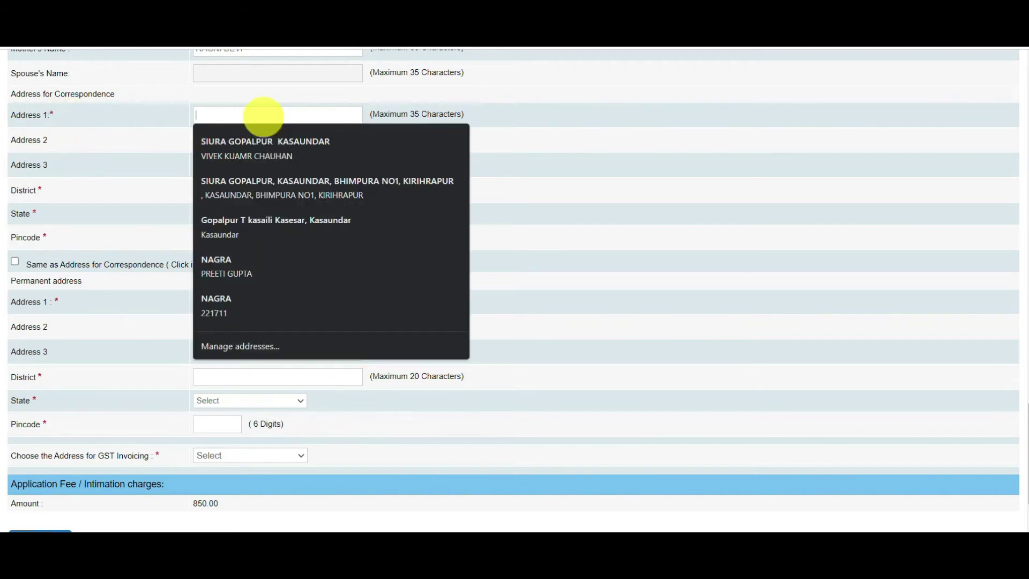
{"action": "left_click", "coordinate": [243, 189]}
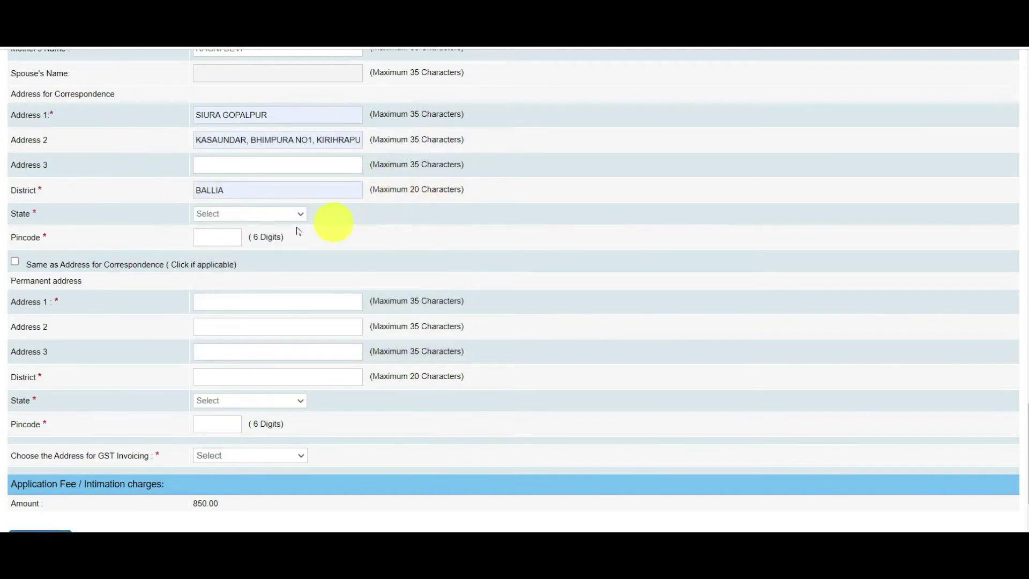
Choose Uttar Pradesh as state, enter the pincode, and copy it to permanent address
{"action": "left_click", "coordinate": [230, 214]}
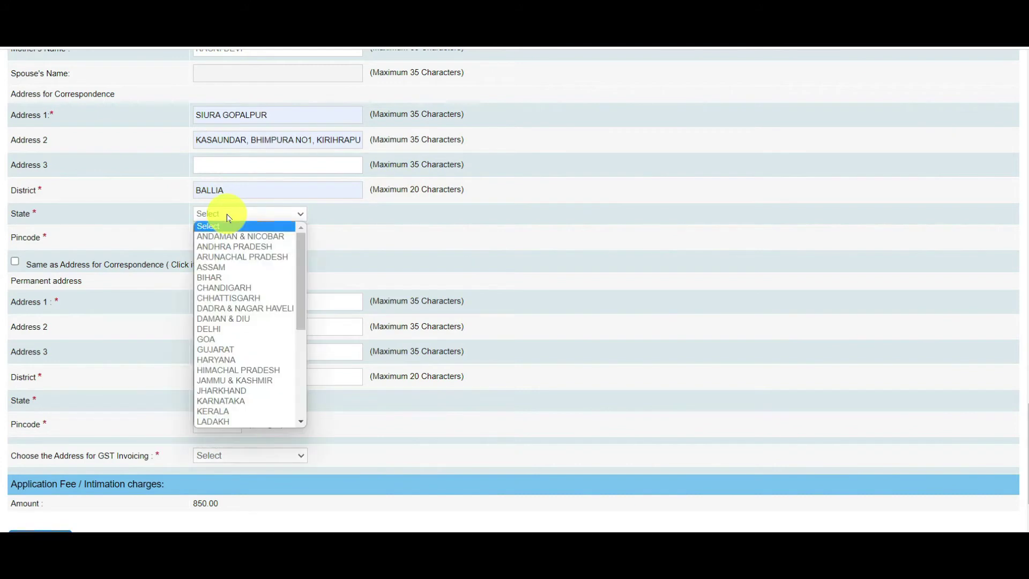
{"action": "scroll", "coordinate": [225, 376], "scroll_direction": "down", "scroll_amount": 5}
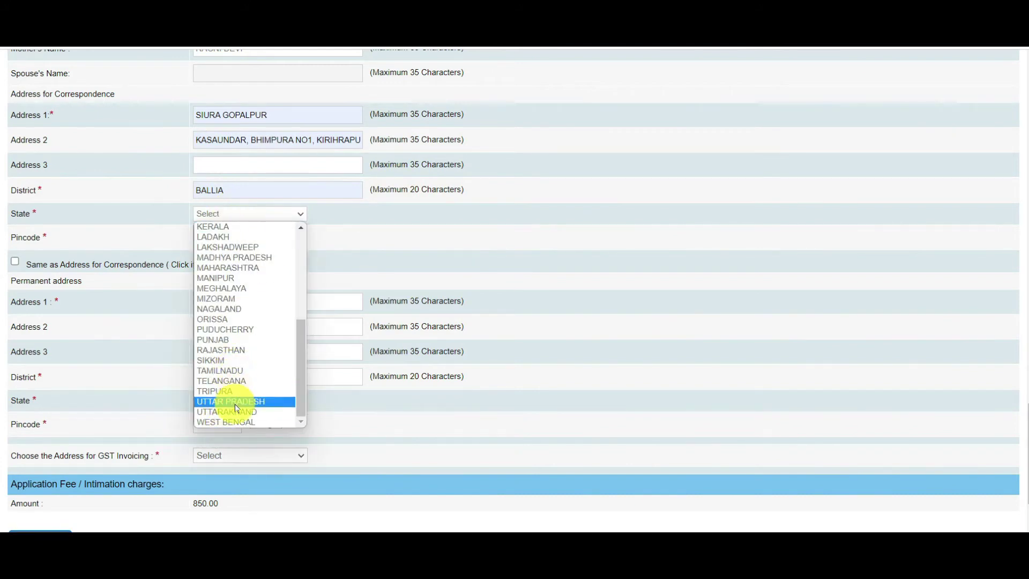
{"action": "left_click", "coordinate": [238, 401]}
{"action": "left_click", "coordinate": [225, 237]}
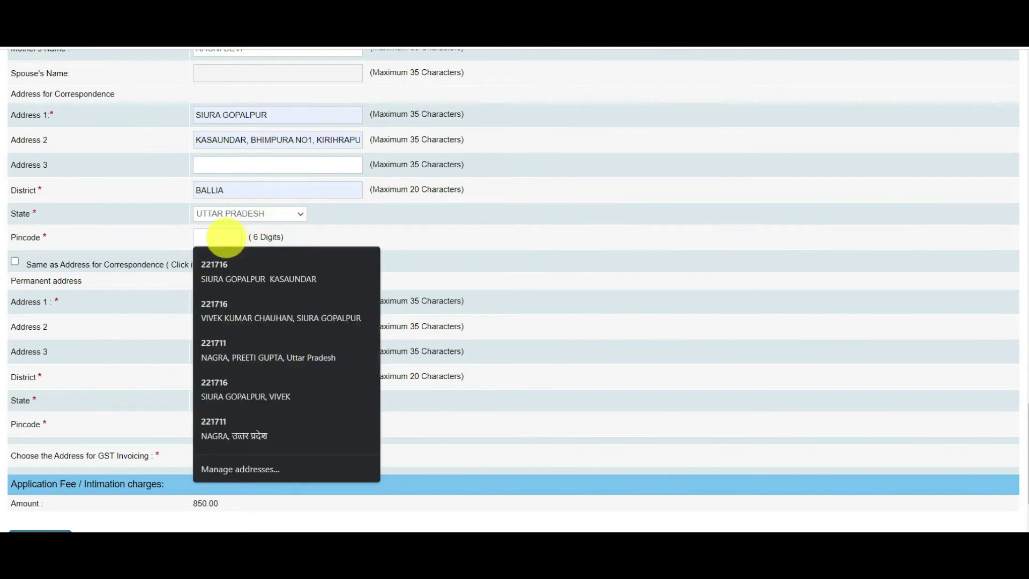
{"action": "type", "text": "221716"}
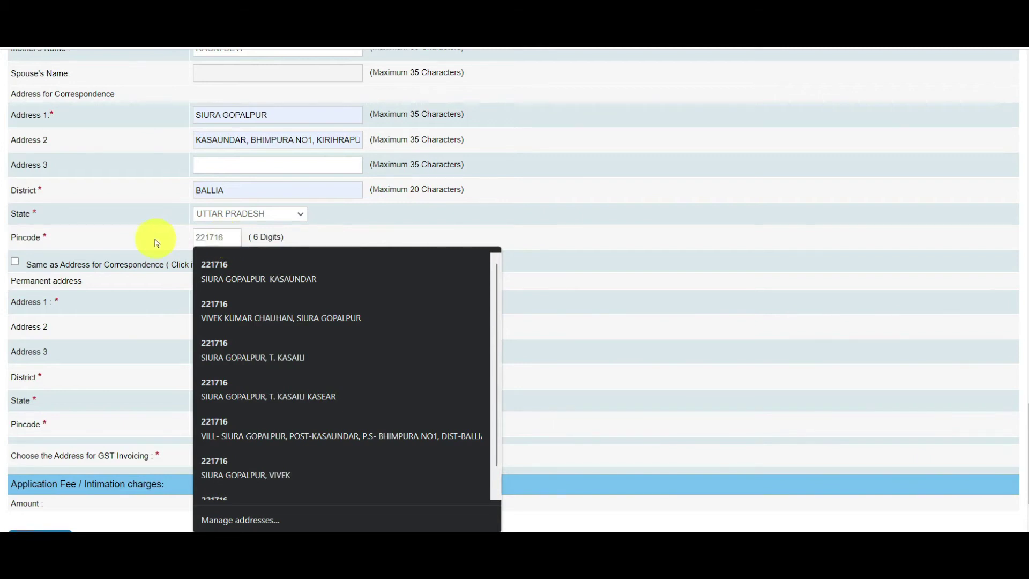
{"action": "left_click", "coordinate": [155, 242]}
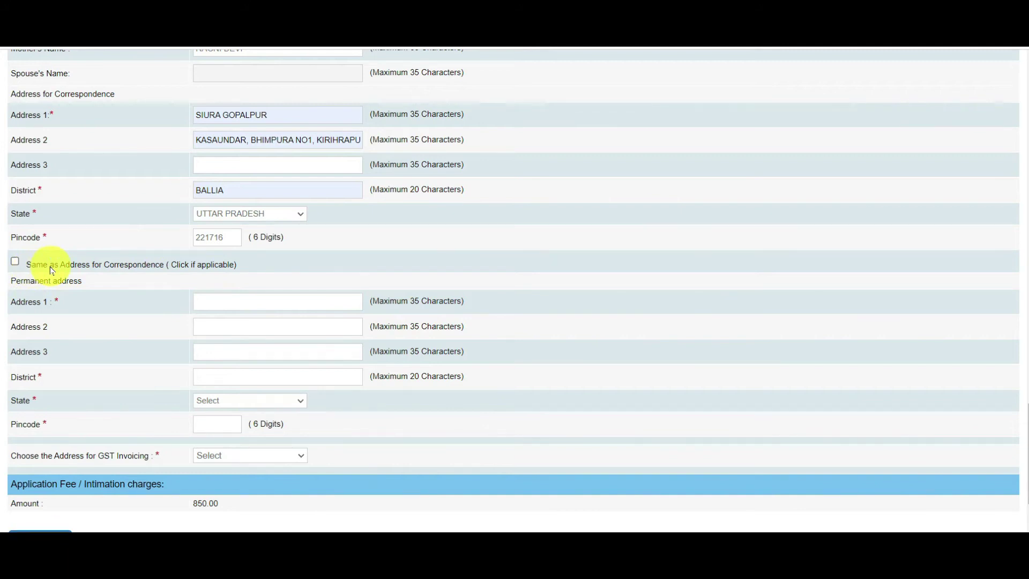
{"action": "left_click", "coordinate": [15, 262]}
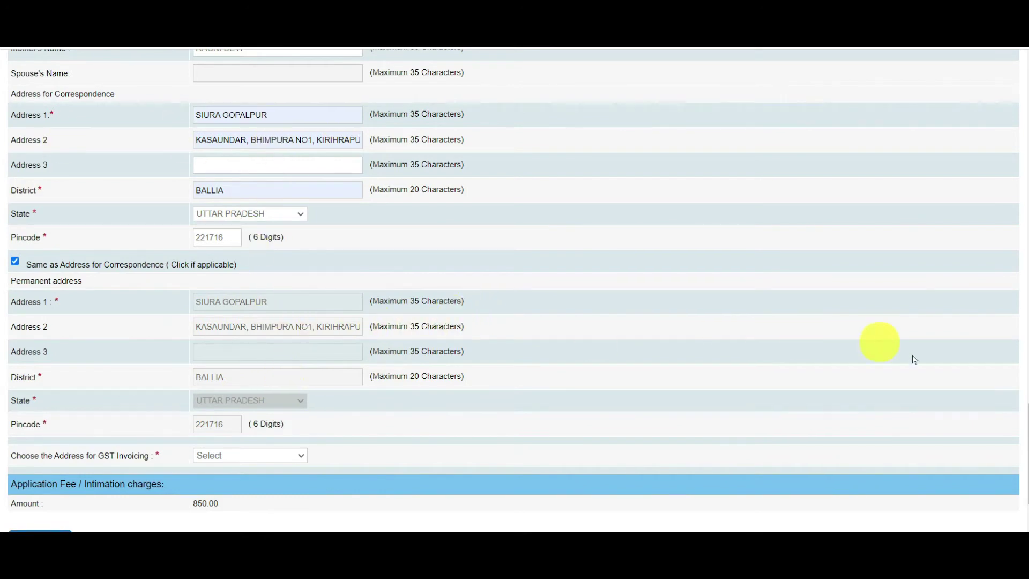
Choose Permanent Address for GST invoicing, giving Uttar Pradesh as the GST state
{"action": "scroll", "coordinate": [1021, 444], "scroll_direction": "down", "scroll_amount": 3}
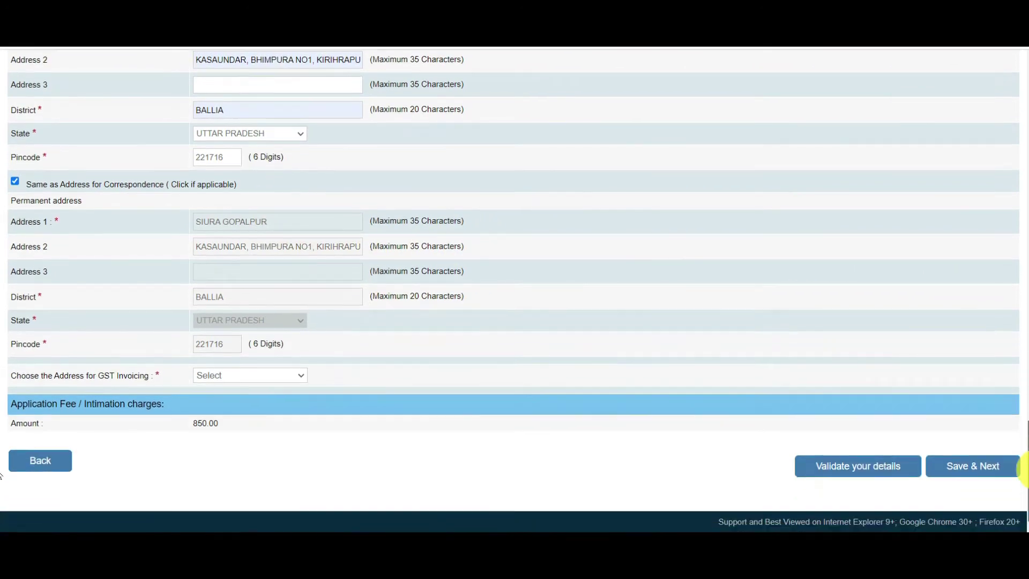
{"action": "left_click", "coordinate": [253, 378]}
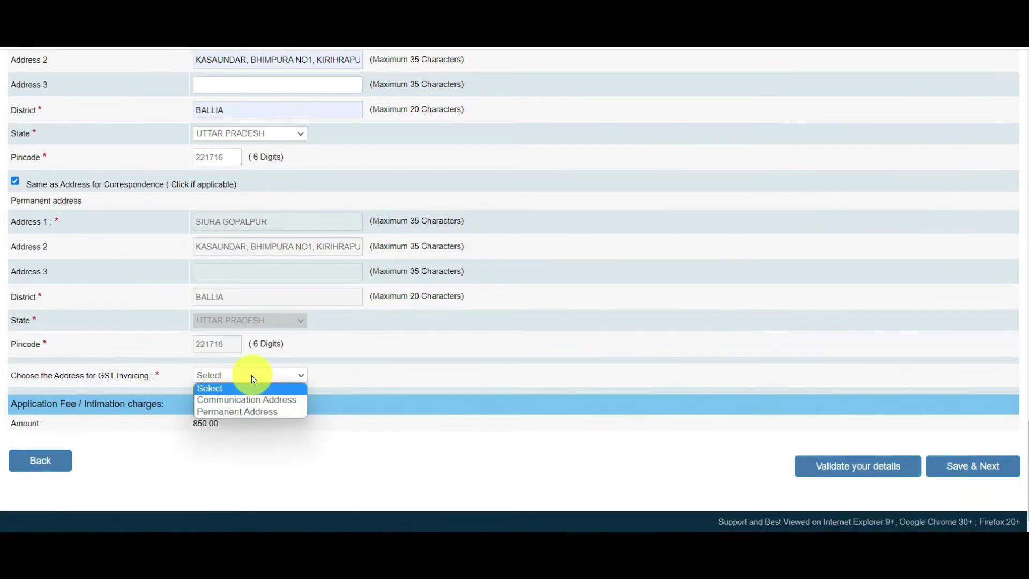
{"action": "left_click", "coordinate": [247, 412]}
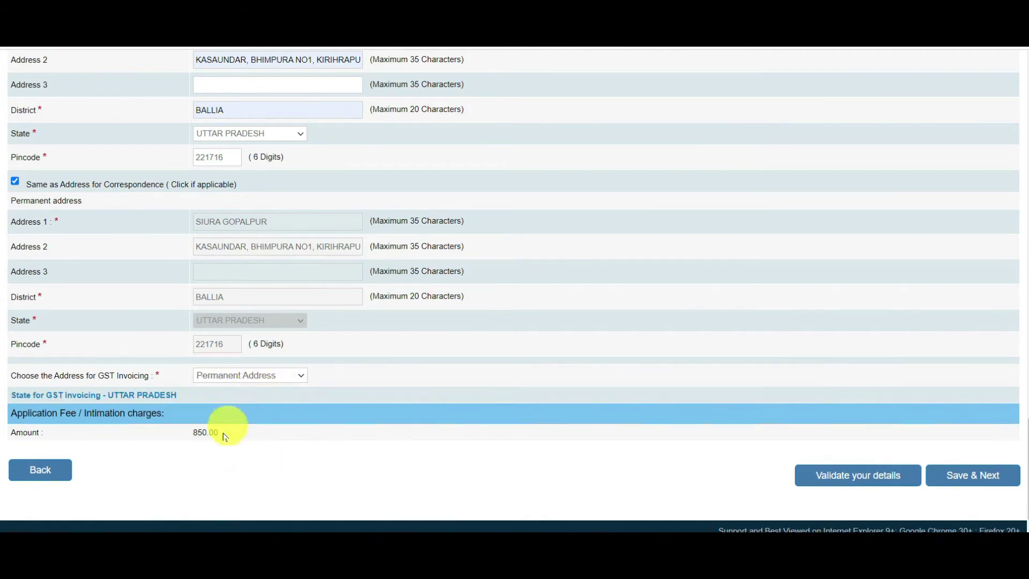
{"action": "left_click_drag", "start_coordinate": [218, 433], "coordinate": [188, 432]}
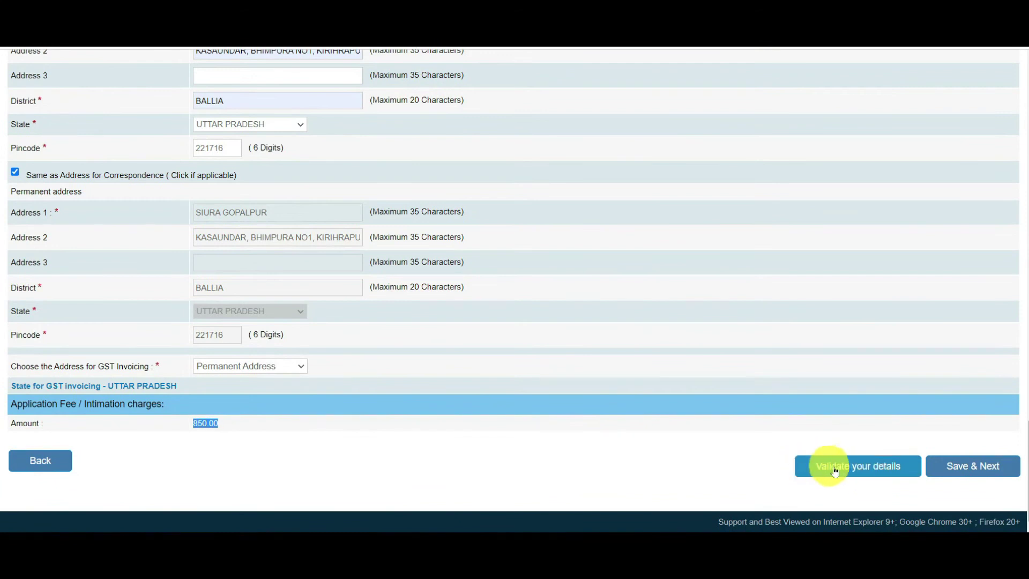
Validate the details and locate the invalid-value error on Address 2
{"action": "left_click", "coordinate": [836, 471]}
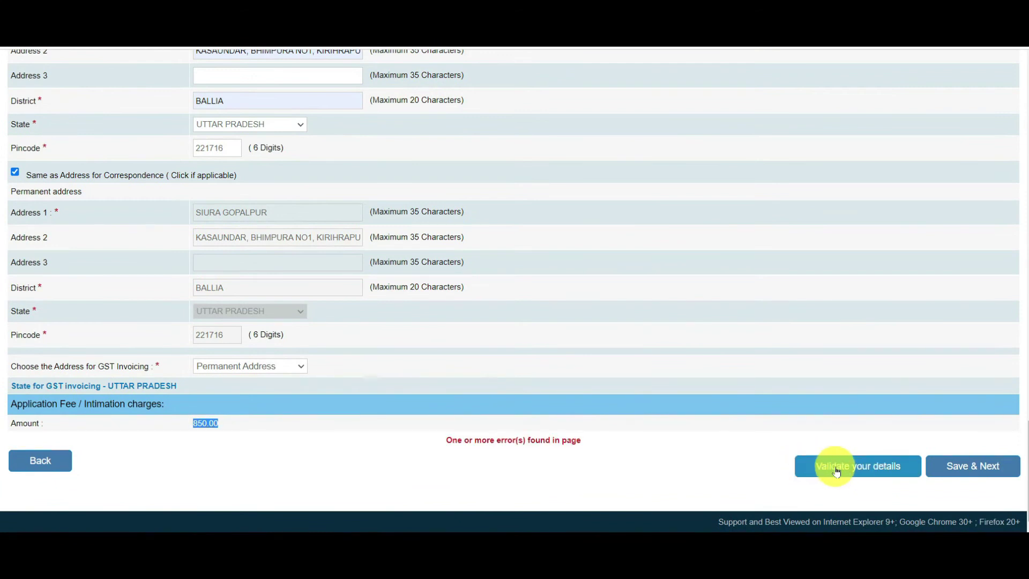
{"action": "left_click_drag", "start_coordinate": [445, 440], "coordinate": [590, 445]}
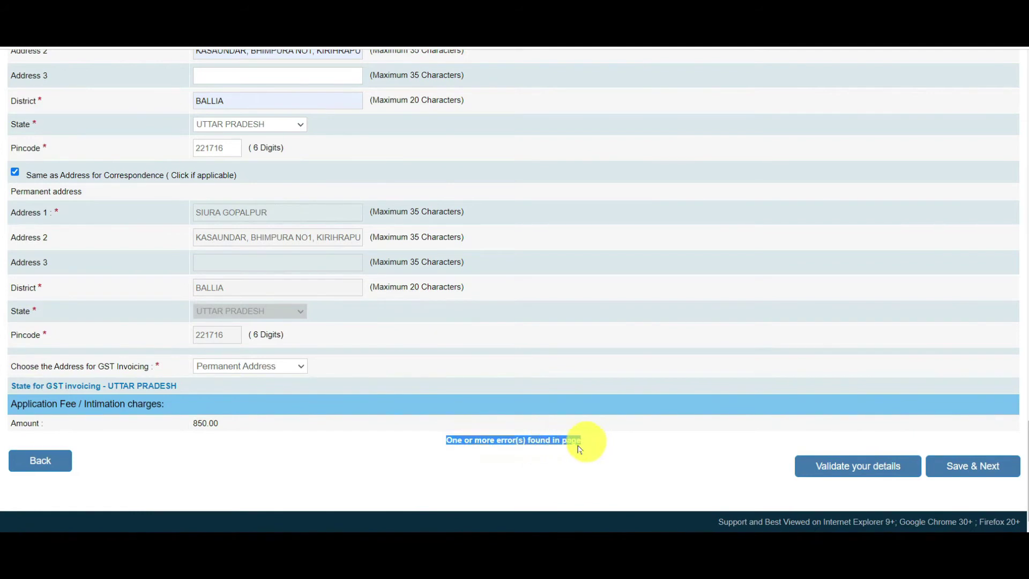
{"action": "left_click_drag", "start_coordinate": [443, 445], "coordinate": [602, 443]}
{"action": "scroll", "coordinate": [602, 444], "scroll_direction": "up", "scroll_amount": 10}
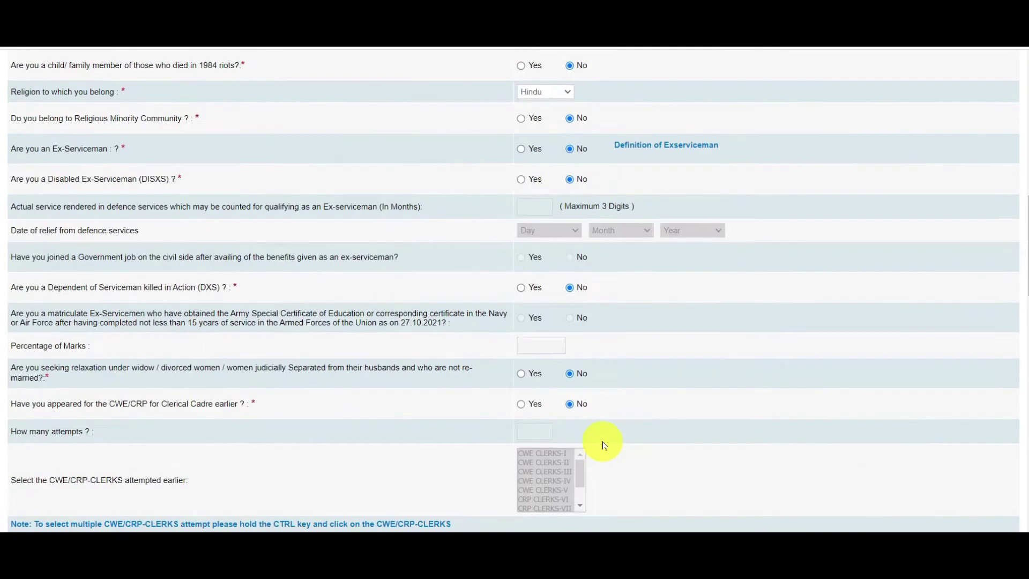
{"action": "scroll", "coordinate": [604, 445], "scroll_direction": "up", "scroll_amount": 15}
{"action": "scroll", "coordinate": [1023, 142], "scroll_direction": "down", "scroll_amount": 10}
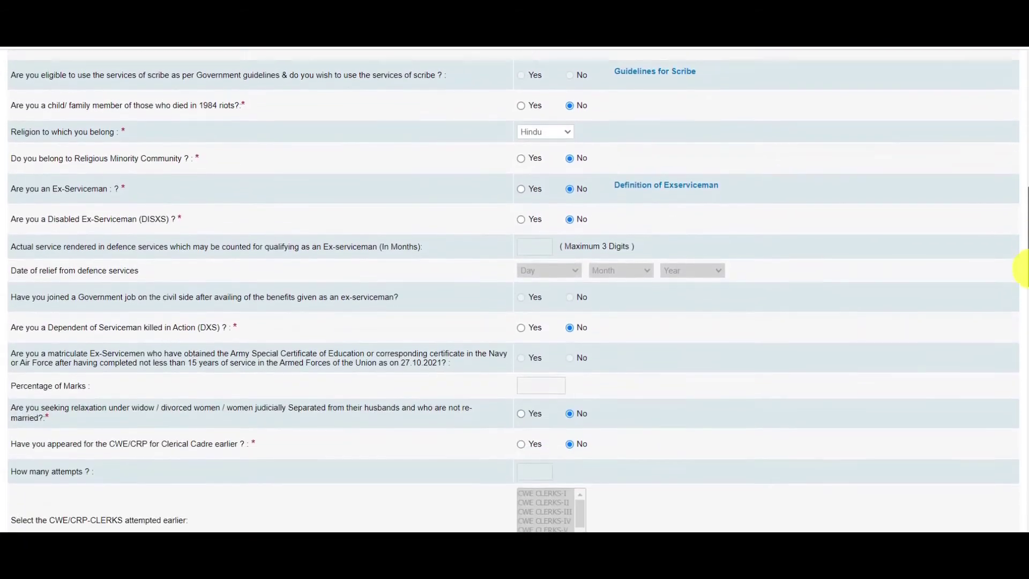
{"action": "left_click_drag", "start_coordinate": [1024, 268], "coordinate": [1024, 444]}
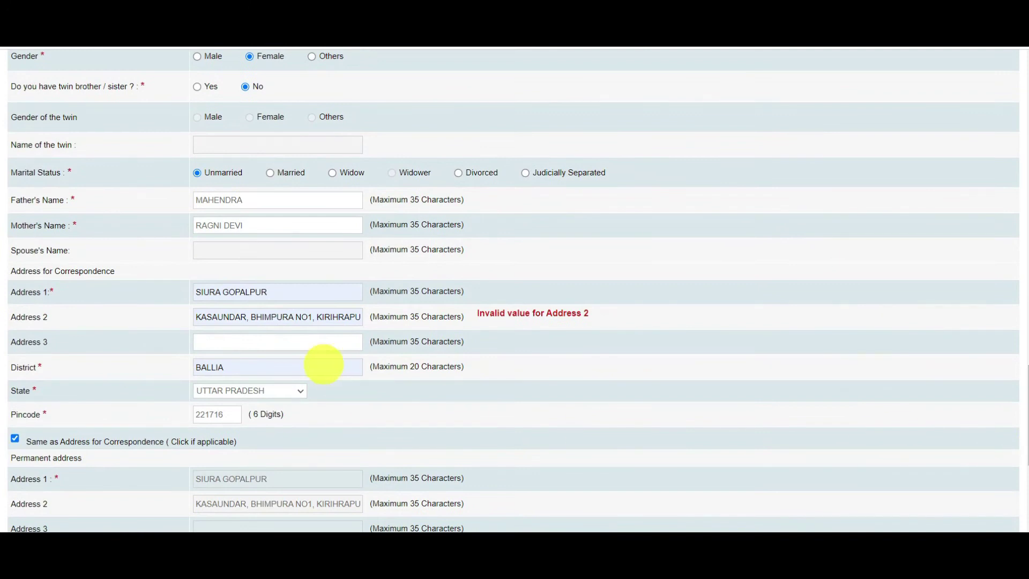
Delete the extra text in Address 2 after its first place name
{"action": "left_click_drag", "start_coordinate": [482, 313], "coordinate": [394, 321]}
{"action": "left_click", "coordinate": [256, 317]}
{"action": "left_click_drag", "start_coordinate": [243, 317], "coordinate": [369, 323]}
{"action": "left_click", "coordinate": [241, 317]}
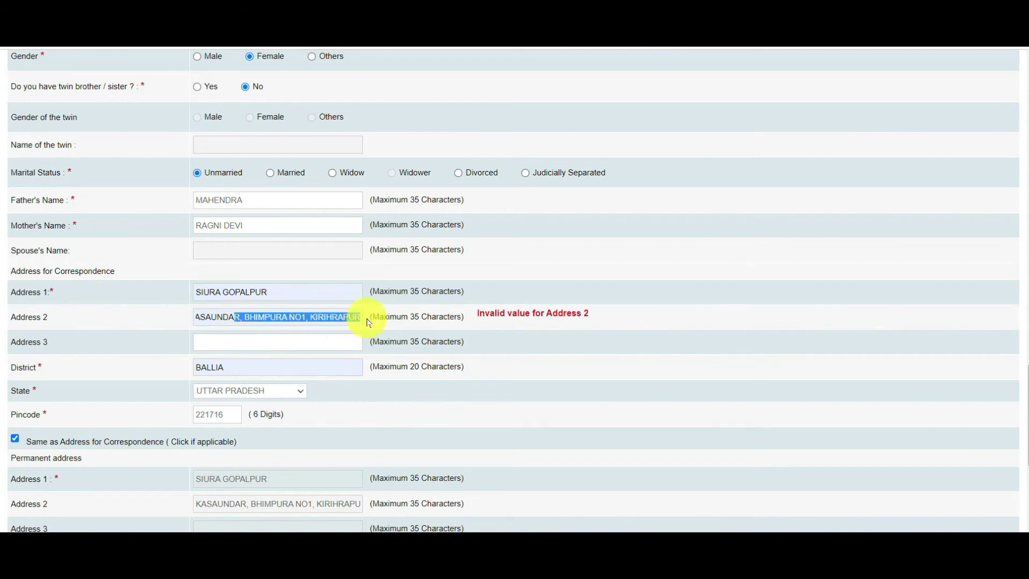
{"action": "key", "text": "BackSpace"}
Restore Address 2's last letter, validate successfully, and save to reach the qualifications page
{"action": "type", "text": "R"}
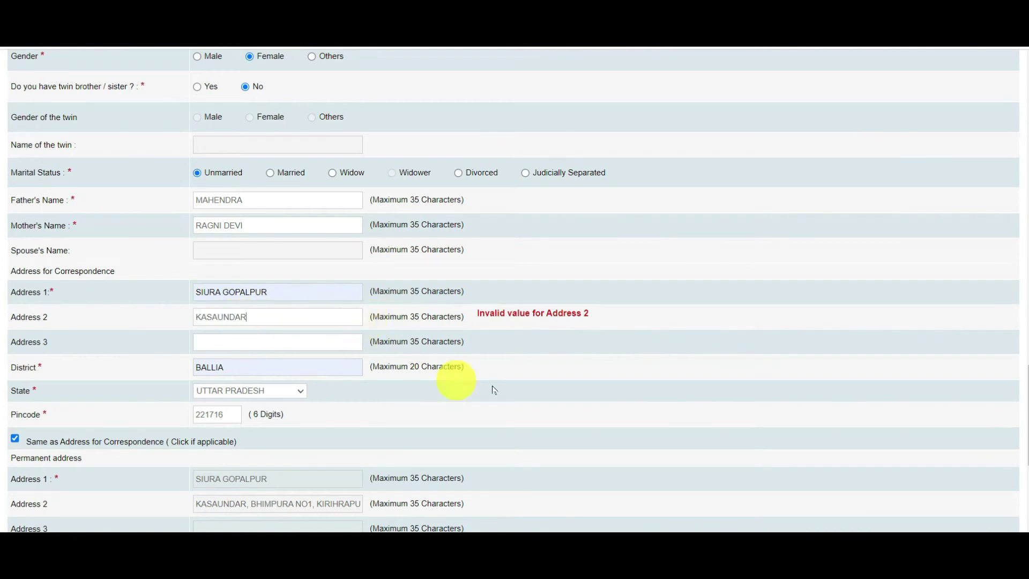
{"action": "left_click_drag", "start_coordinate": [1022, 413], "coordinate": [1022, 466]}
{"action": "left_click", "coordinate": [892, 478]}
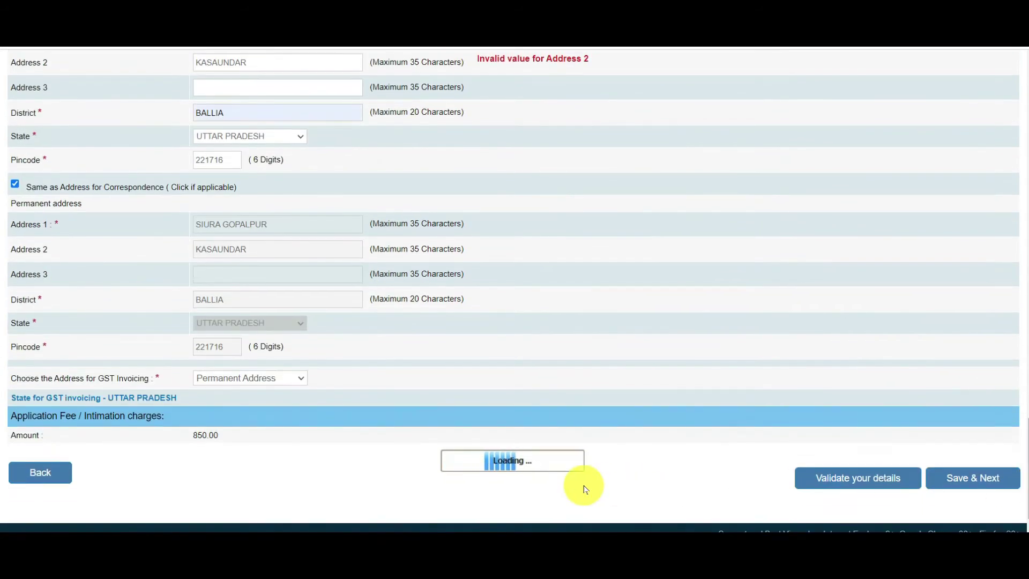
{"action": "left_click", "coordinate": [906, 487]}
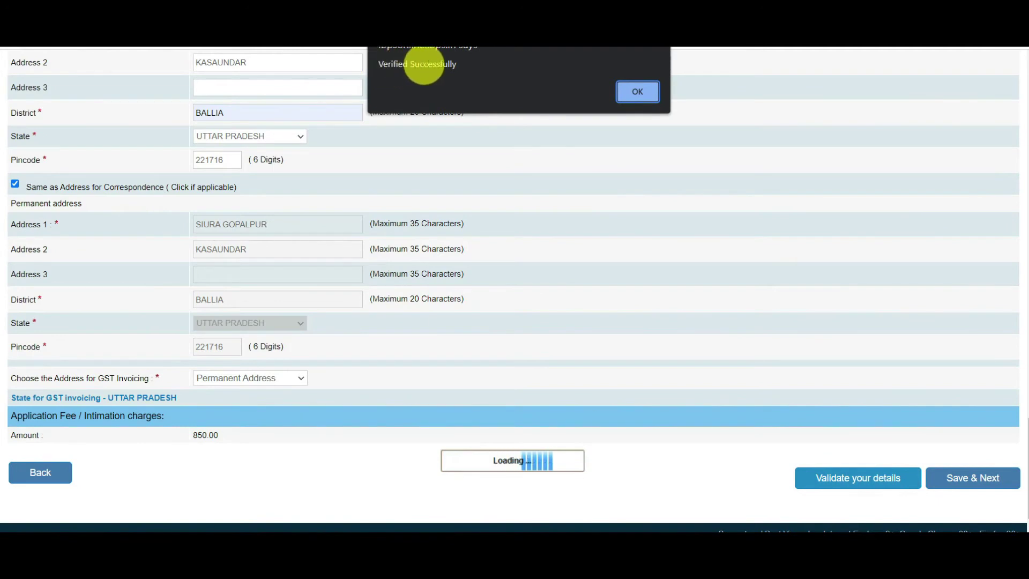
{"action": "left_click", "coordinate": [634, 93]}
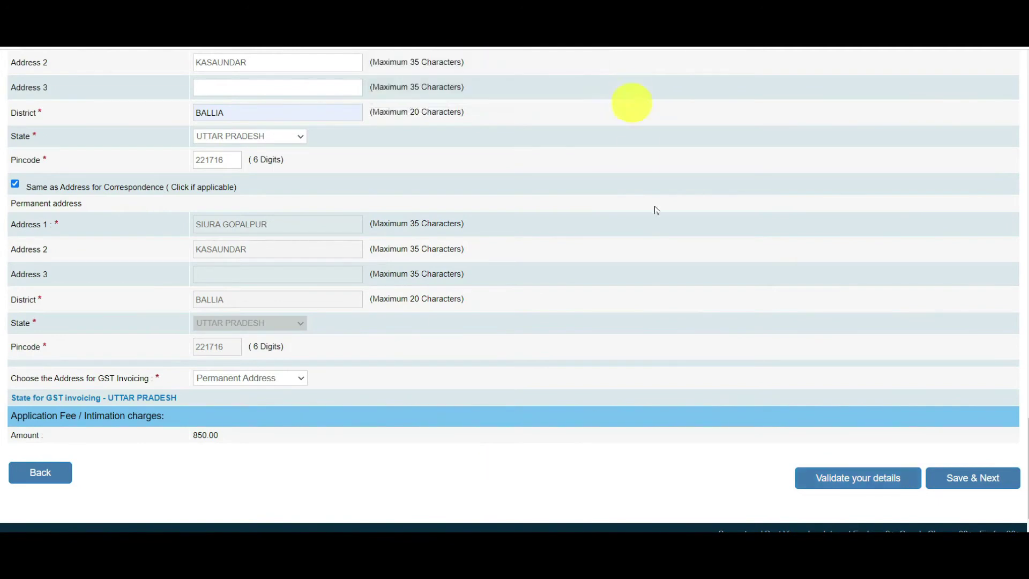
{"action": "left_click", "coordinate": [971, 483]}
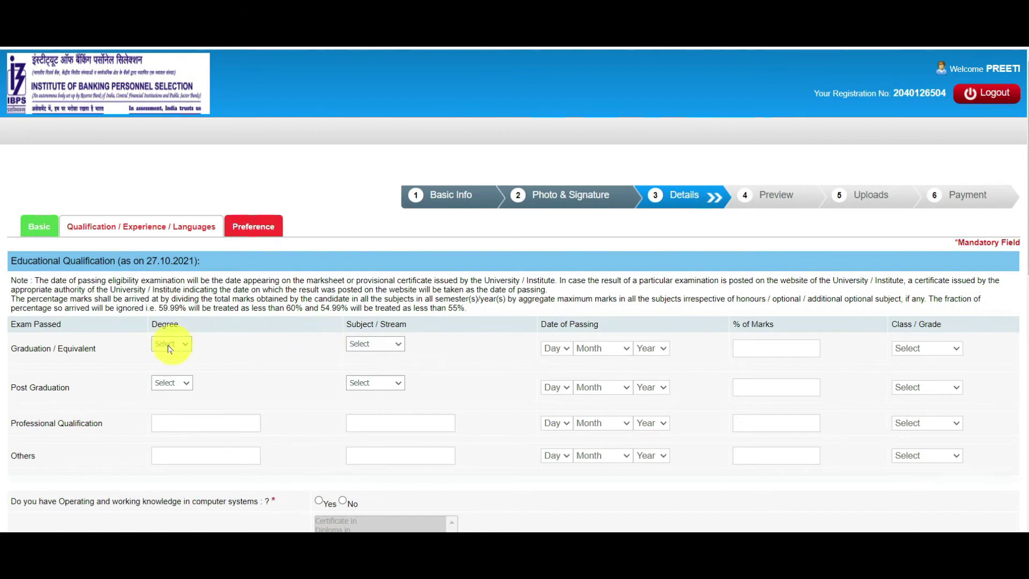
Set graduation degree BA, subject Arts, passed 08 September 2017
{"action": "left_click", "coordinate": [185, 343]}
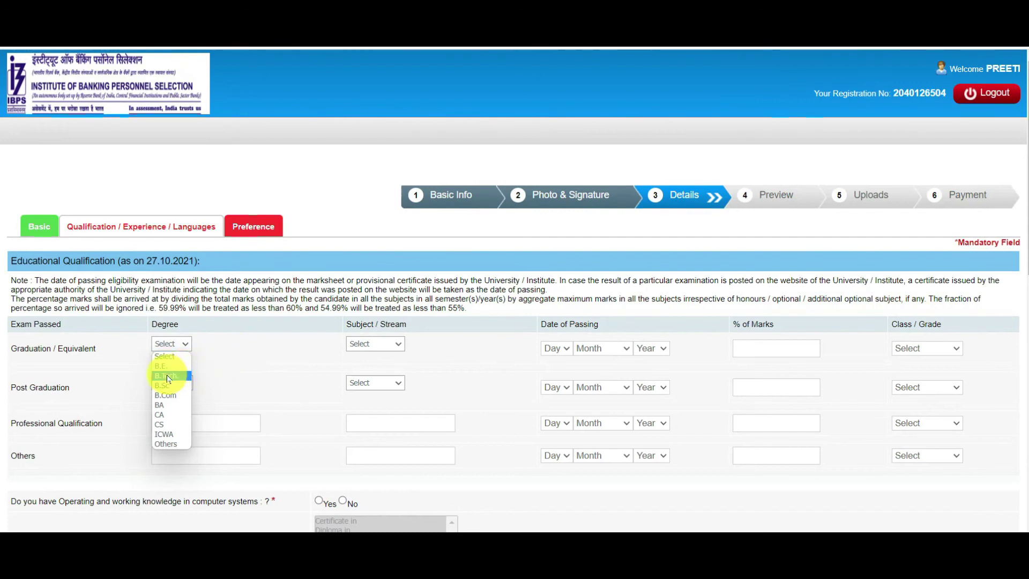
{"action": "left_click", "coordinate": [166, 405]}
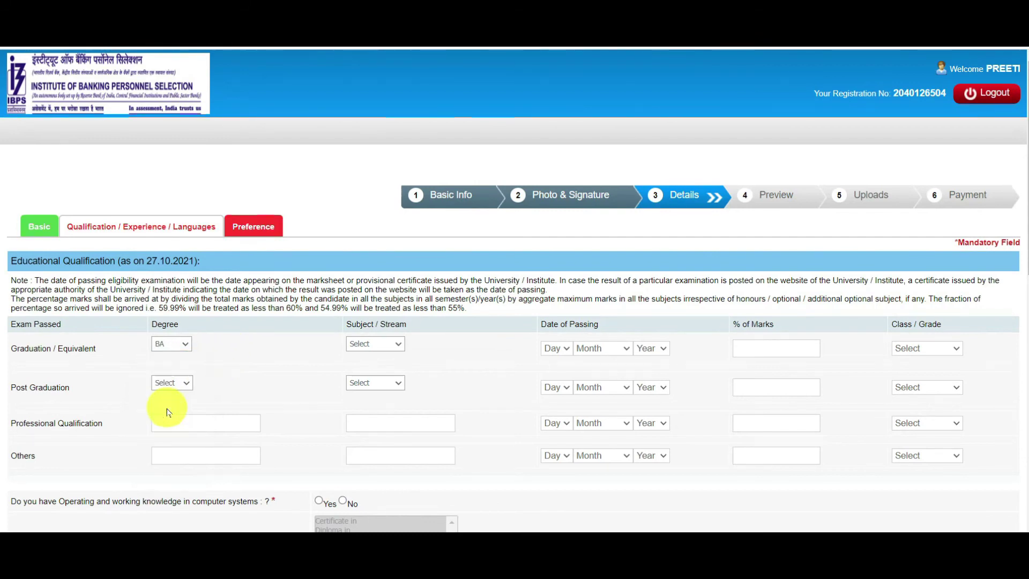
{"action": "left_click", "coordinate": [370, 343]}
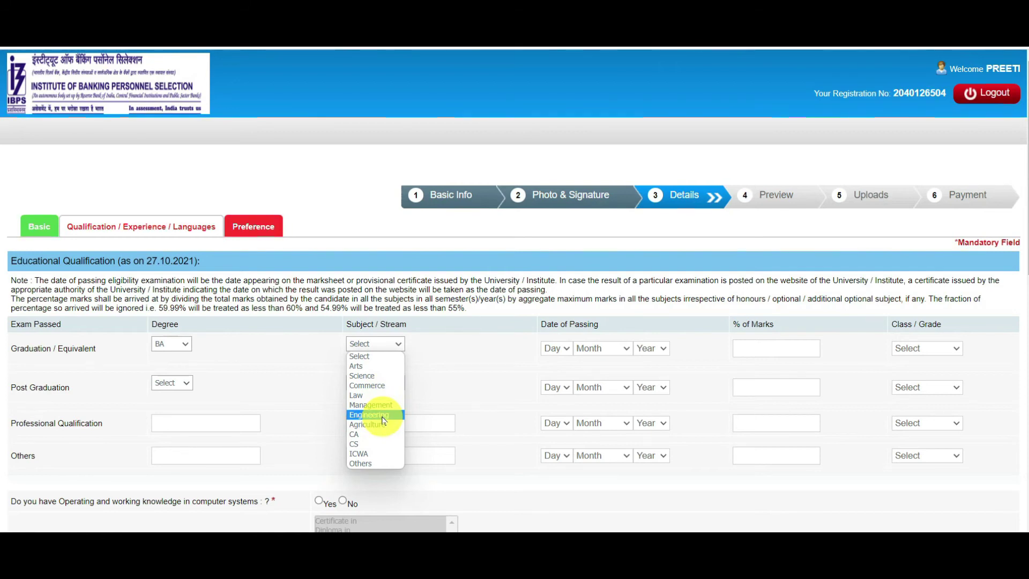
{"action": "left_click", "coordinate": [375, 365]}
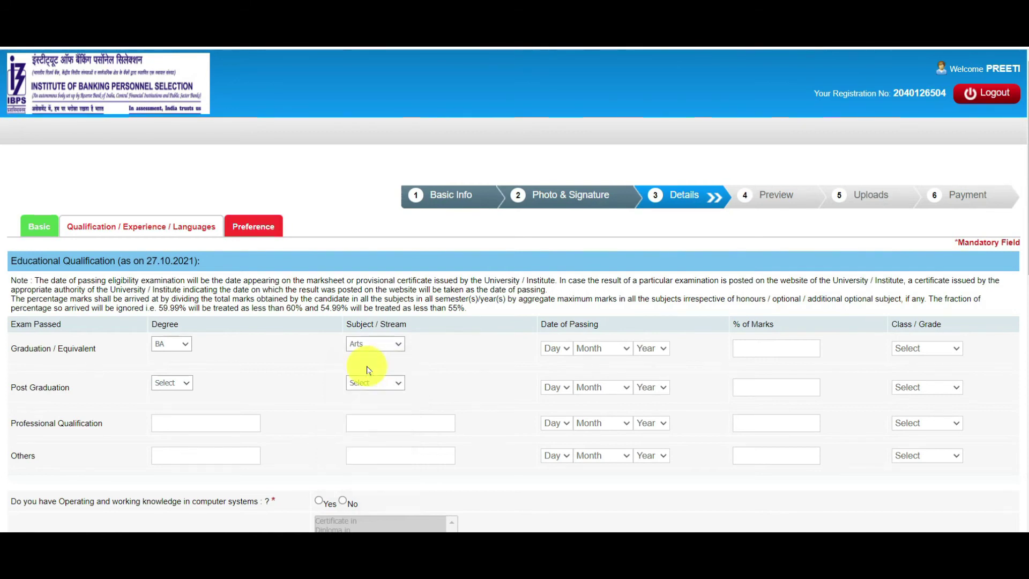
{"action": "left_click", "coordinate": [554, 349]}
{"action": "left_click", "coordinate": [552, 207]}
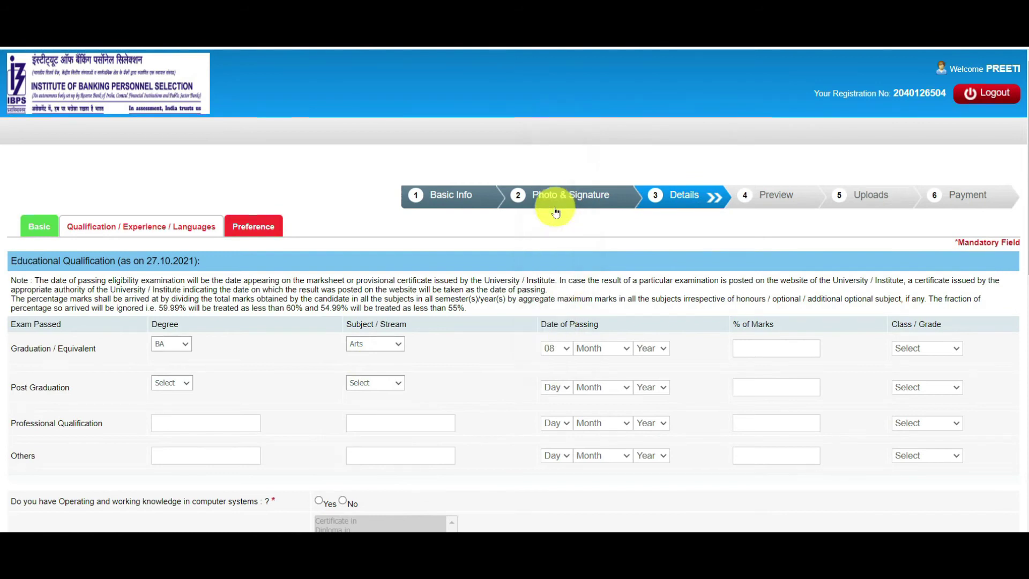
{"action": "left_click", "coordinate": [586, 348]}
{"action": "left_click", "coordinate": [587, 407]}
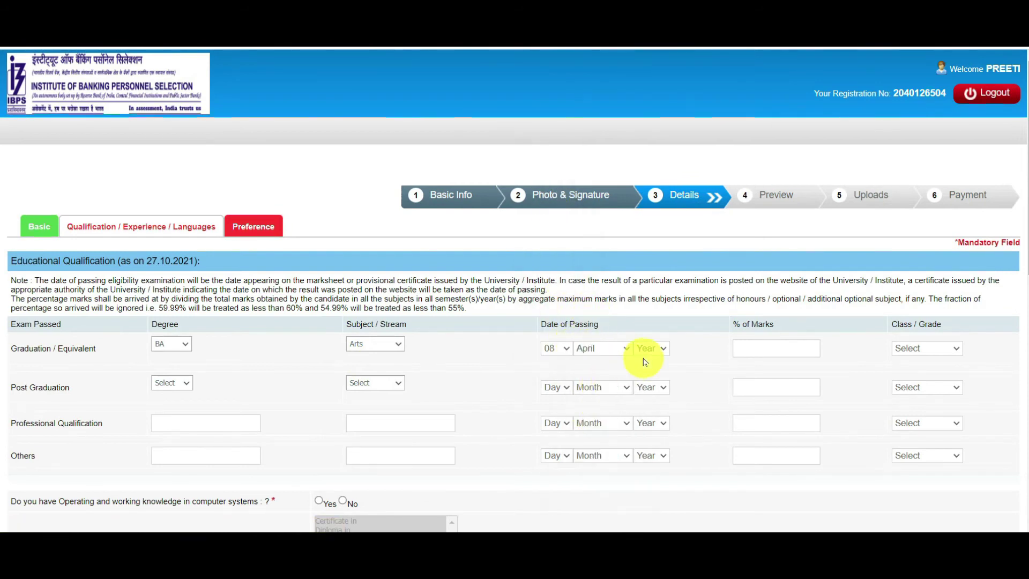
{"action": "left_click", "coordinate": [605, 349]}
{"action": "left_click", "coordinate": [599, 466]}
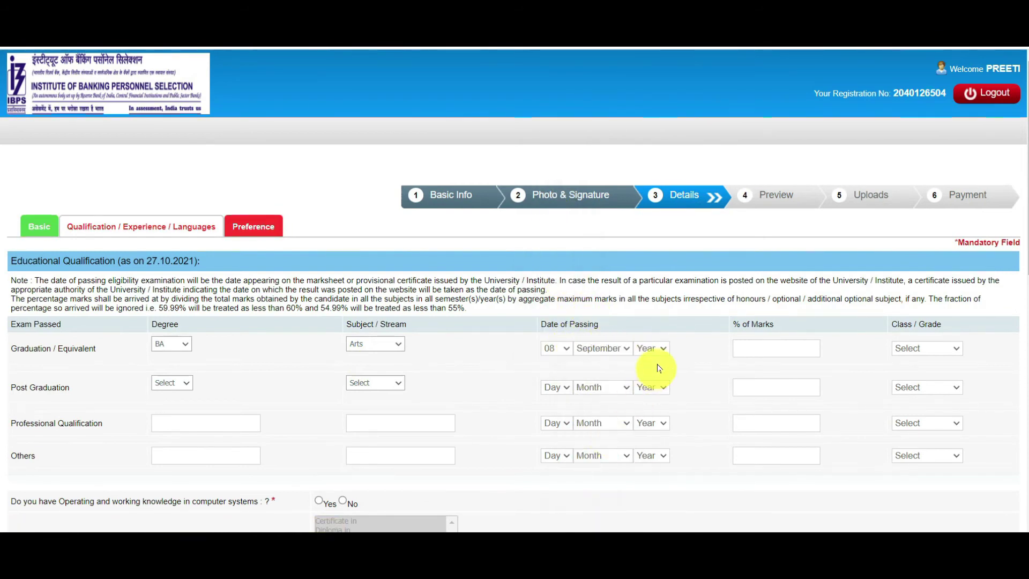
{"action": "left_click", "coordinate": [650, 349]}
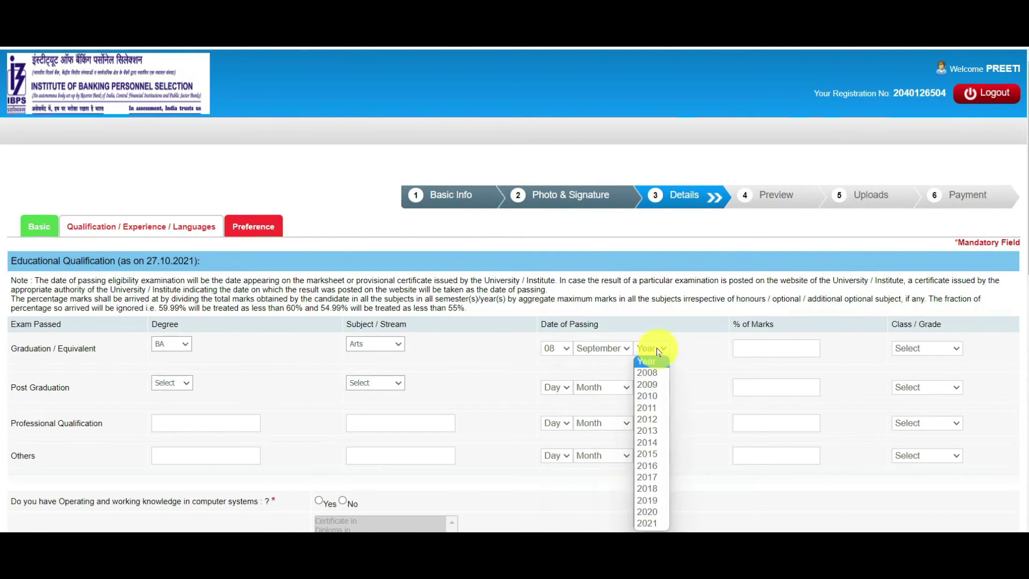
{"action": "left_click", "coordinate": [653, 478]}
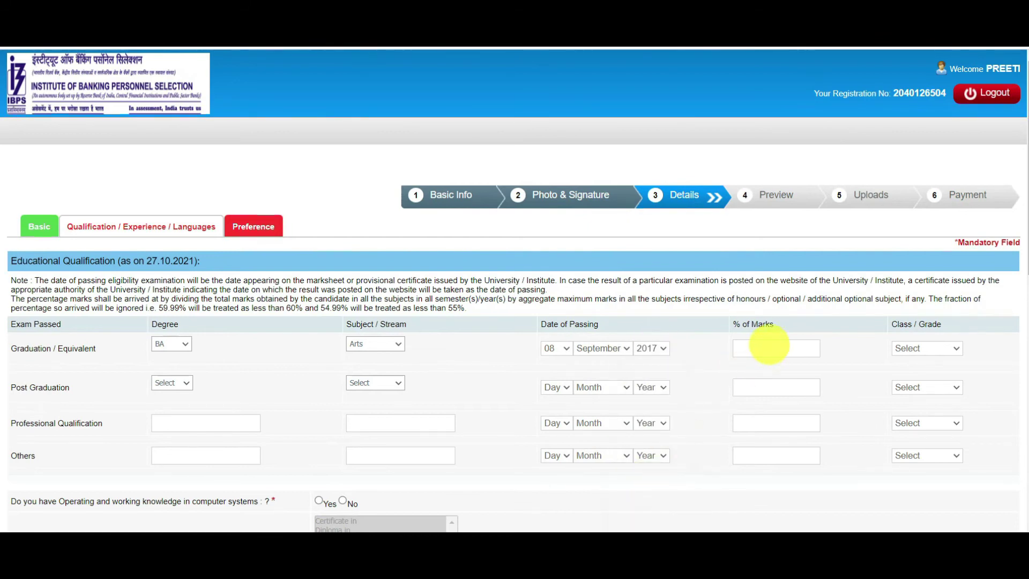
Enter 62 percent marks and First Class for graduation
{"action": "left_click", "coordinate": [769, 345]}
{"action": "type", "text": "62"}
{"action": "left_click", "coordinate": [916, 349]}
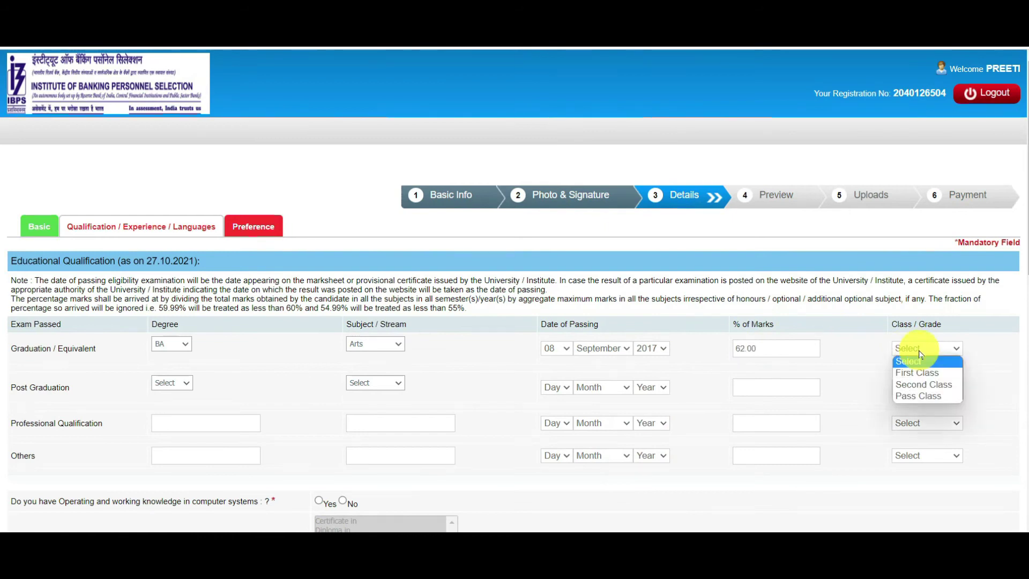
{"action": "left_click", "coordinate": [921, 372]}
{"action": "scroll", "coordinate": [1024, 268], "scroll_direction": "down", "scroll_amount": 2}
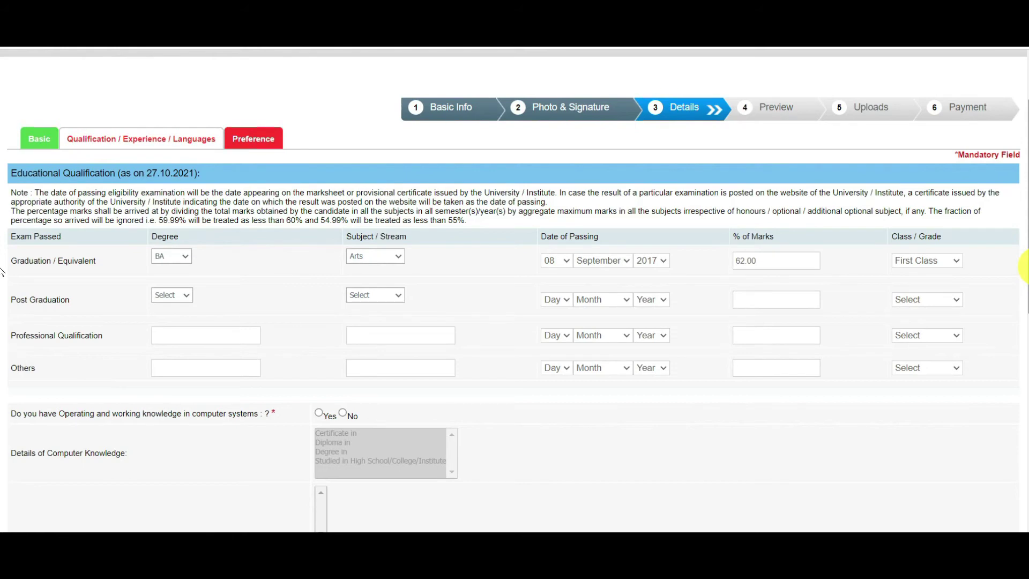
{"action": "left_click_drag", "start_coordinate": [11, 301], "coordinate": [69, 300]}
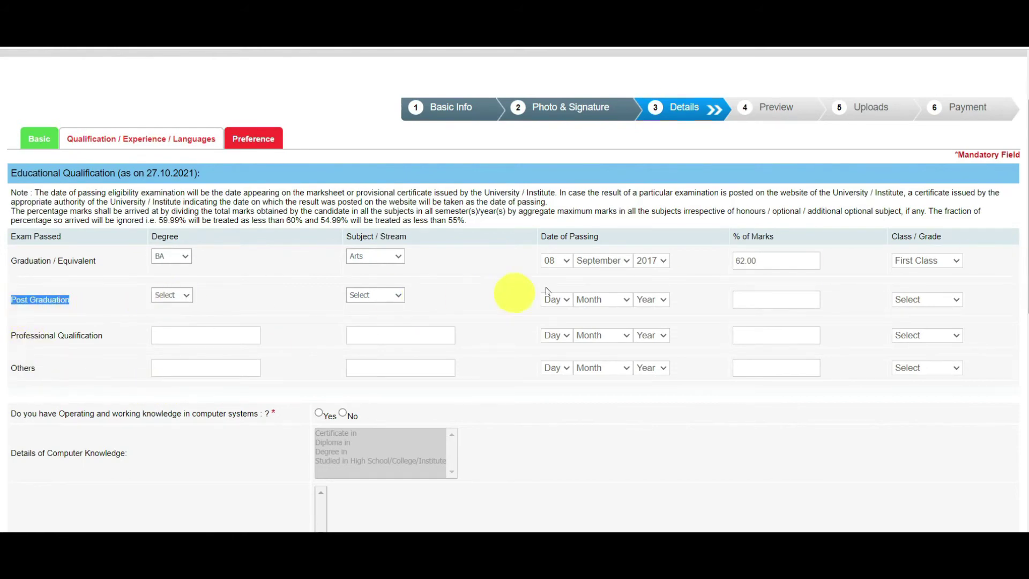
{"action": "left_click_drag", "start_coordinate": [11, 336], "coordinate": [104, 333]}
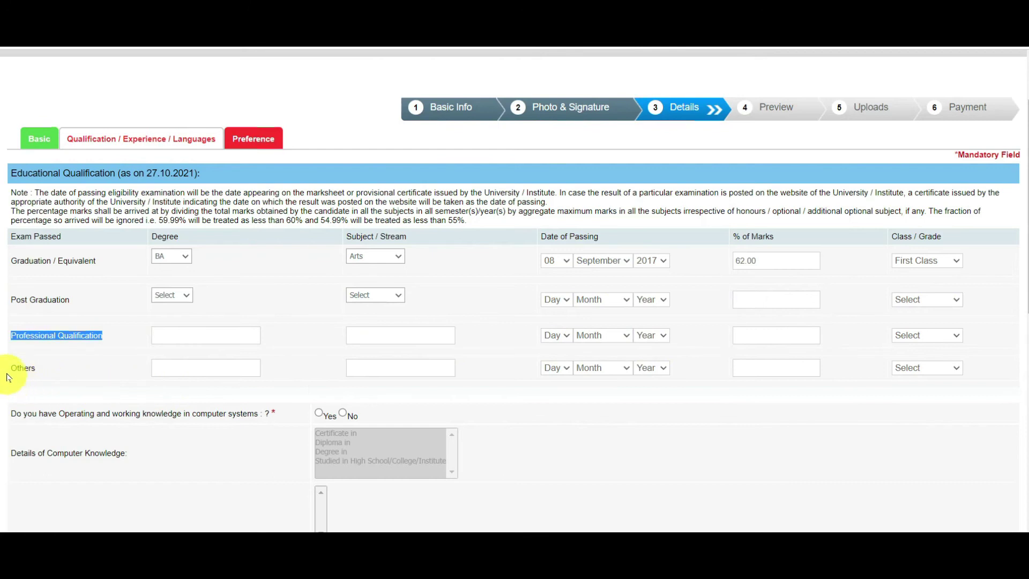
{"action": "left_click_drag", "start_coordinate": [7, 379], "coordinate": [79, 377]}
{"action": "left_click", "coordinate": [76, 372]}
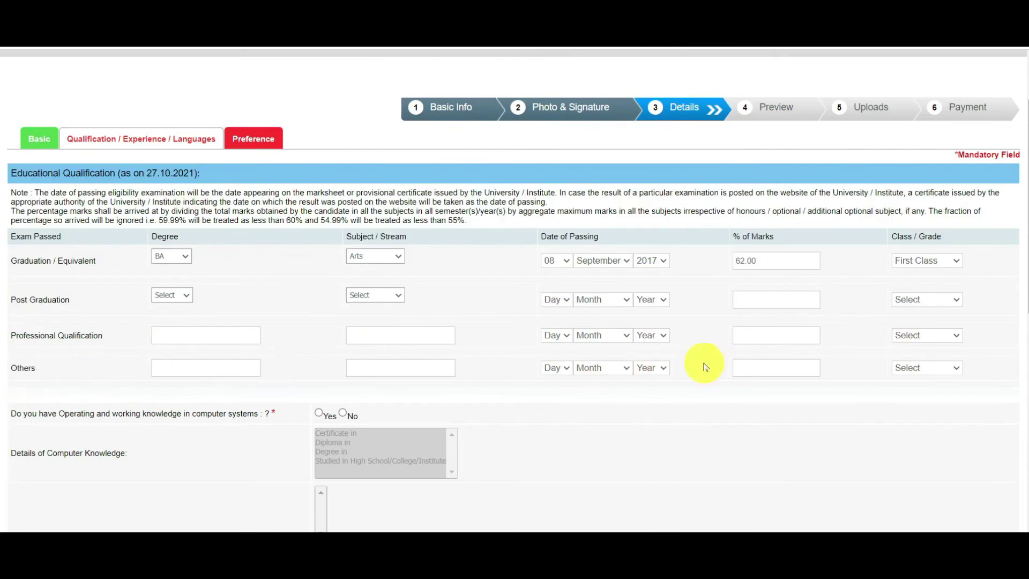
Answer Yes to computer knowledge: Studied in High School/College/Institute, Computer as a Subject
{"action": "scroll", "coordinate": [1018, 242], "scroll_direction": "down", "scroll_amount": 3}
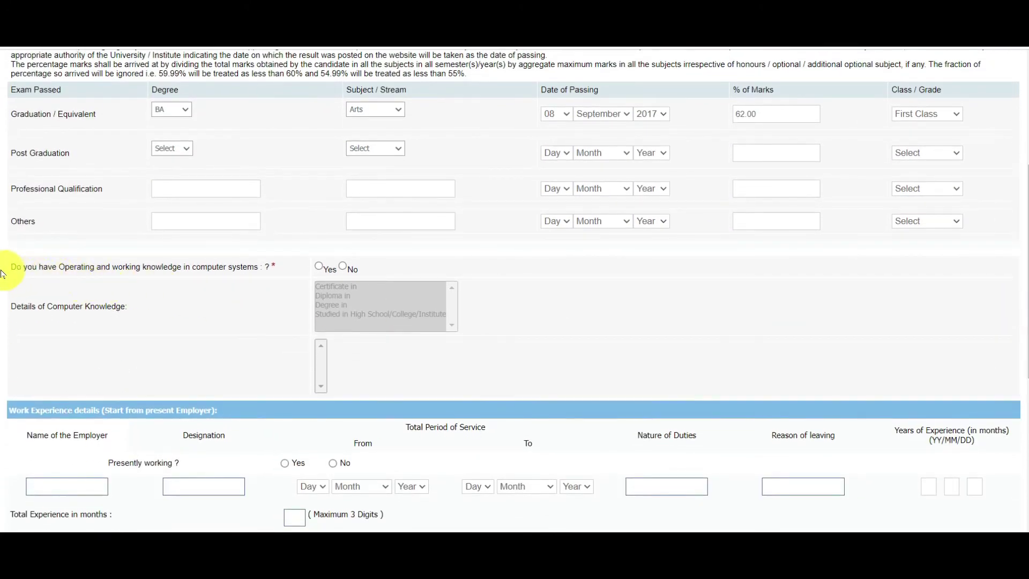
{"action": "left_click_drag", "start_coordinate": [11, 267], "coordinate": [253, 267]}
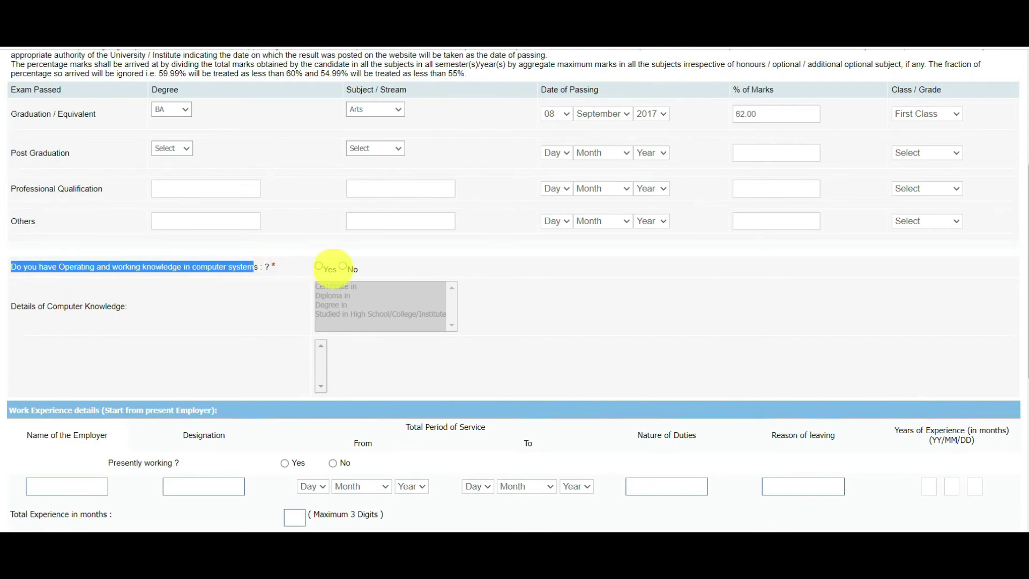
{"action": "left_click", "coordinate": [318, 268]}
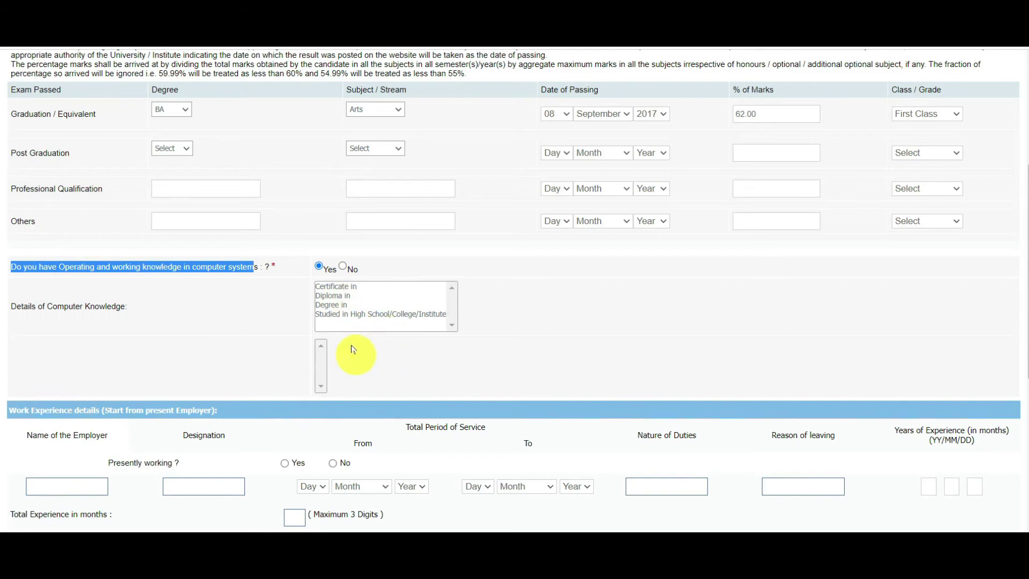
{"action": "left_click", "coordinate": [333, 318]}
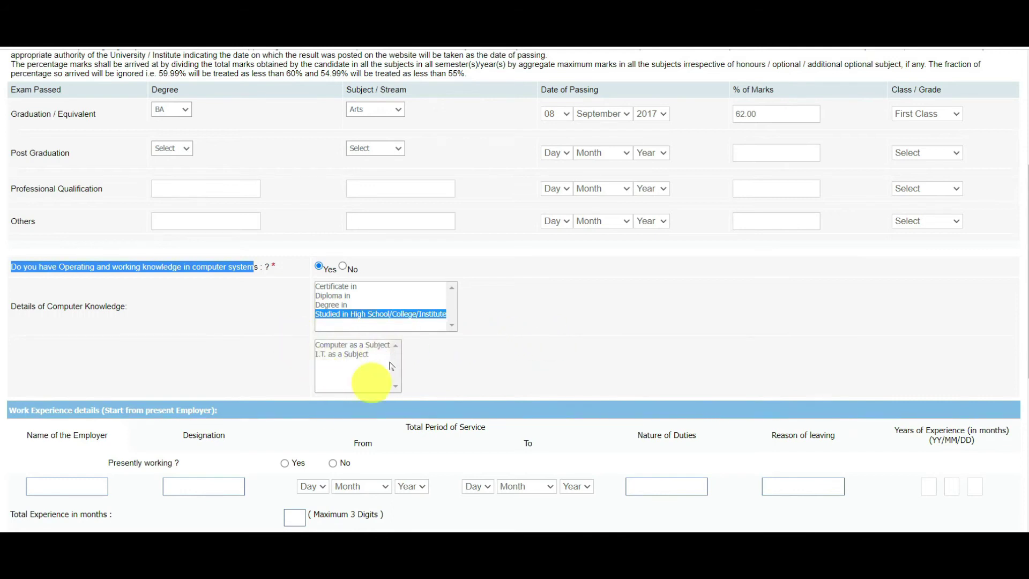
{"action": "left_click", "coordinate": [327, 346]}
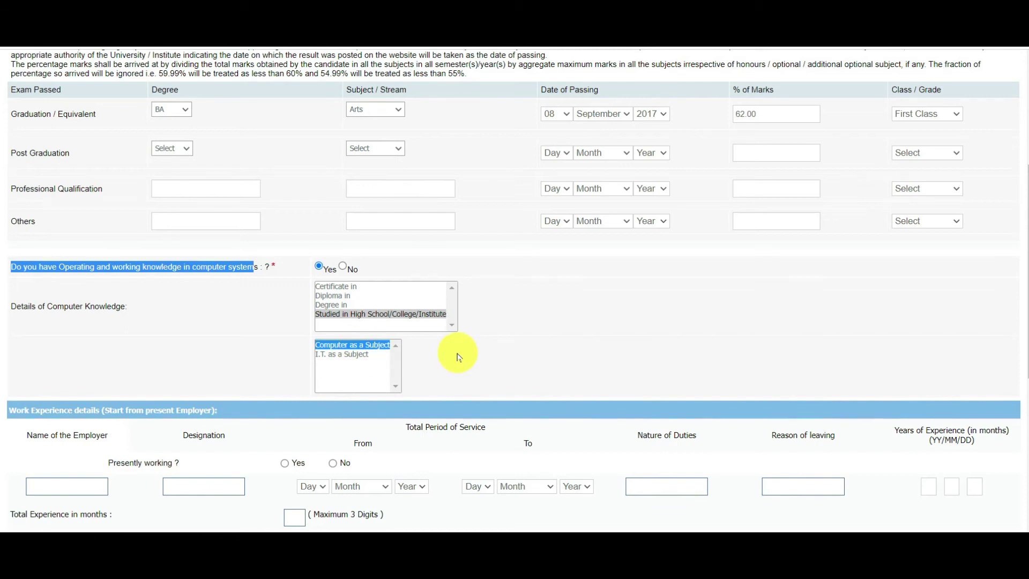
{"action": "left_click_drag", "start_coordinate": [1024, 310], "coordinate": [1024, 416]}
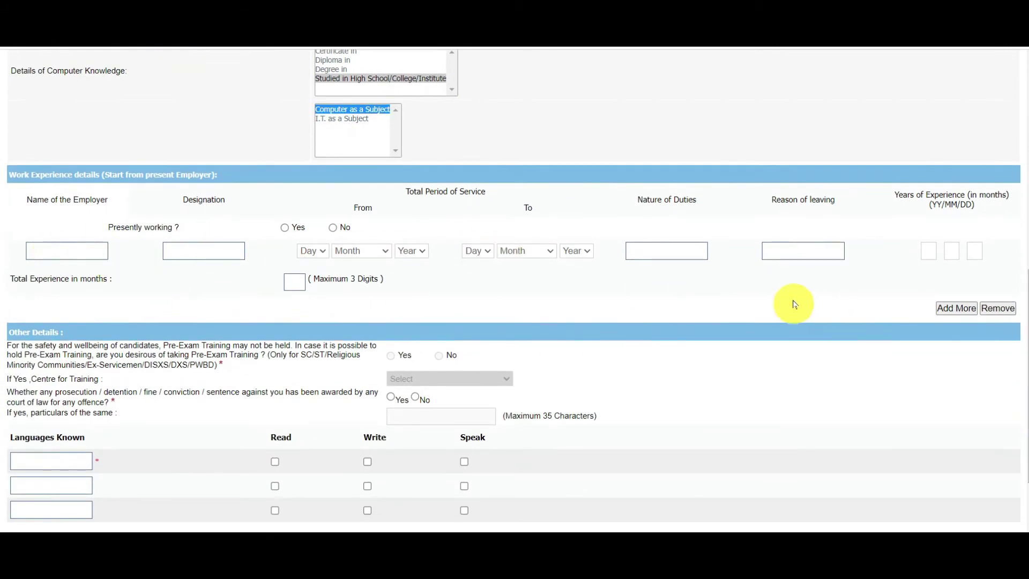
Answer No to the prosecution question and list HINDI and ENGLISH as known languages
{"action": "left_click_drag", "start_coordinate": [1026, 301], "coordinate": [1018, 316]}
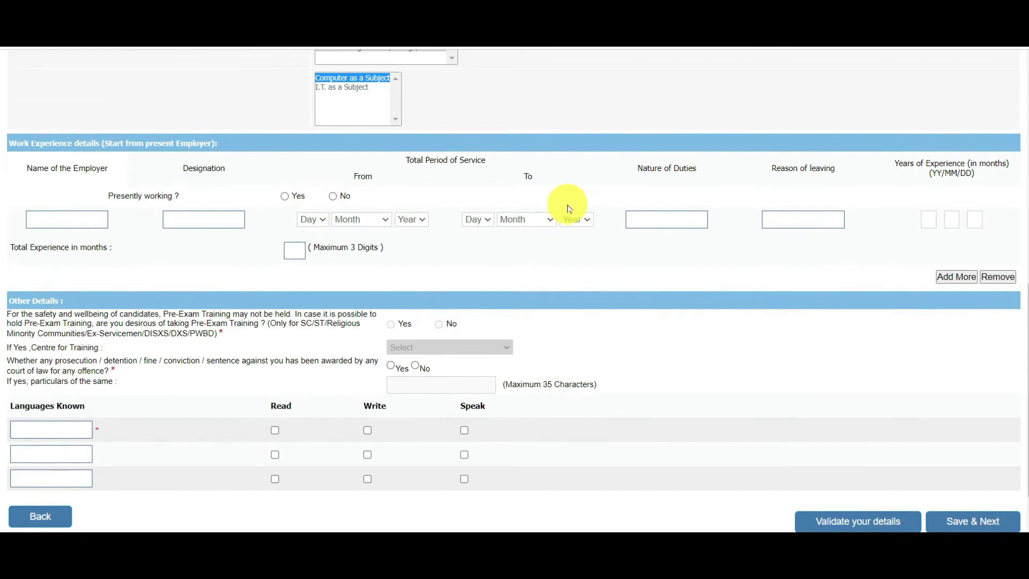
{"action": "left_click_drag", "start_coordinate": [20, 361], "coordinate": [278, 363]}
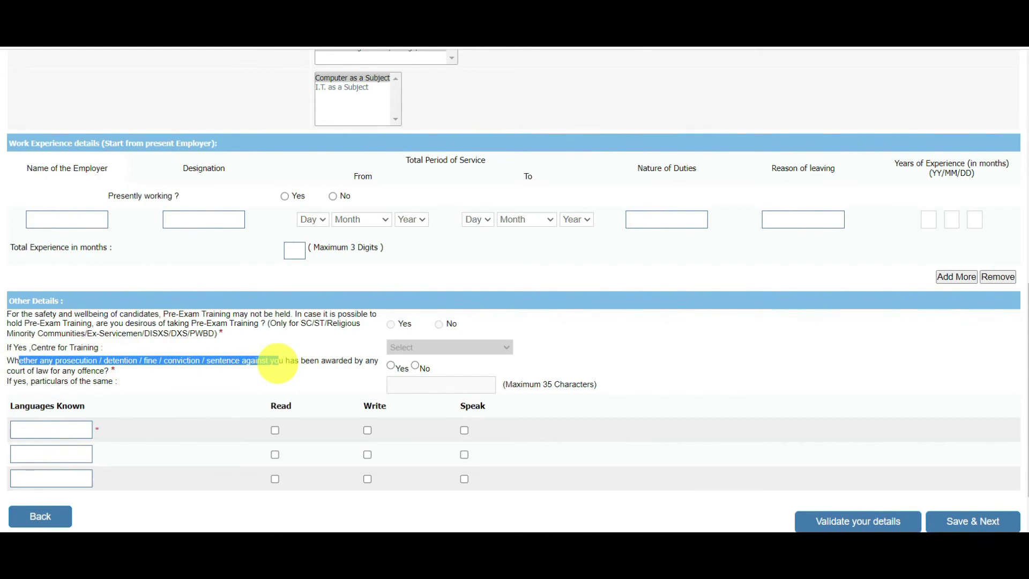
{"action": "left_click_drag", "start_coordinate": [31, 371], "coordinate": [105, 370]}
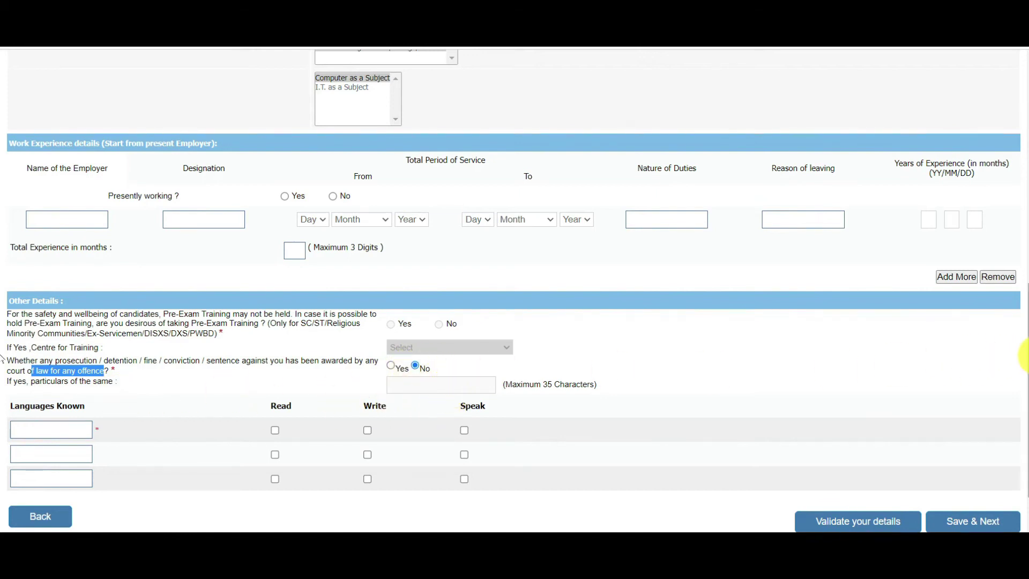
{"action": "scroll", "coordinate": [1021, 356], "scroll_direction": "down", "scroll_amount": 1}
{"action": "left_click", "coordinate": [78, 370]}
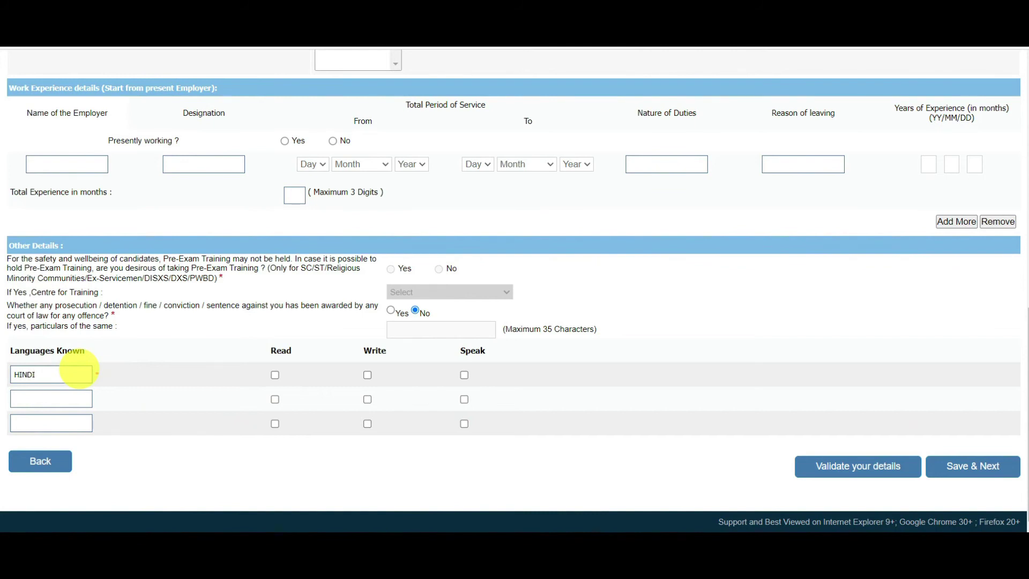
{"action": "left_click", "coordinate": [59, 395]}
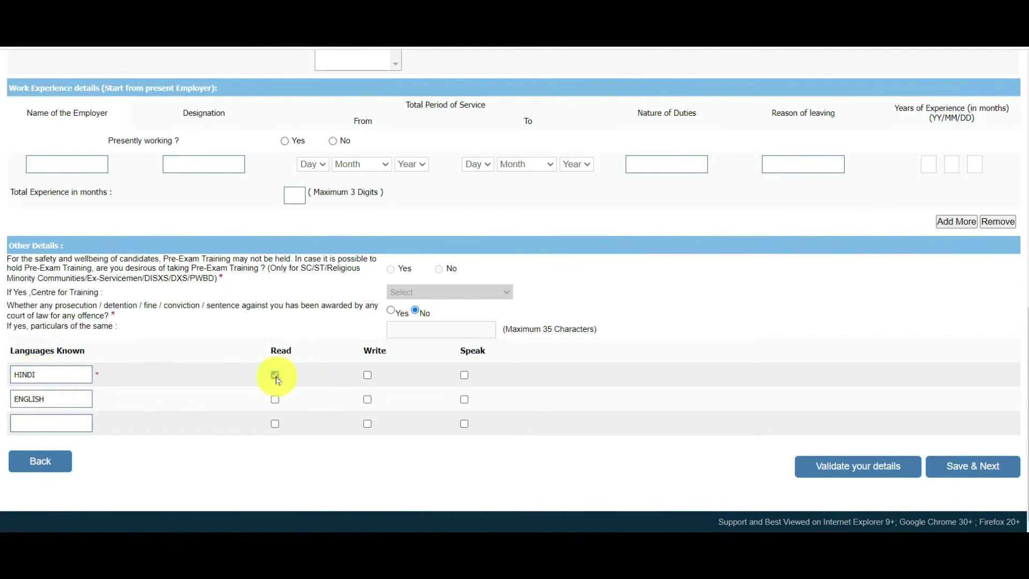
Tick Read, Write and Speak for HINDI and ENGLISH
{"action": "left_click", "coordinate": [368, 375]}
{"action": "left_click", "coordinate": [275, 400]}
{"action": "left_click", "coordinate": [367, 399]}
{"action": "left_click", "coordinate": [464, 399]}
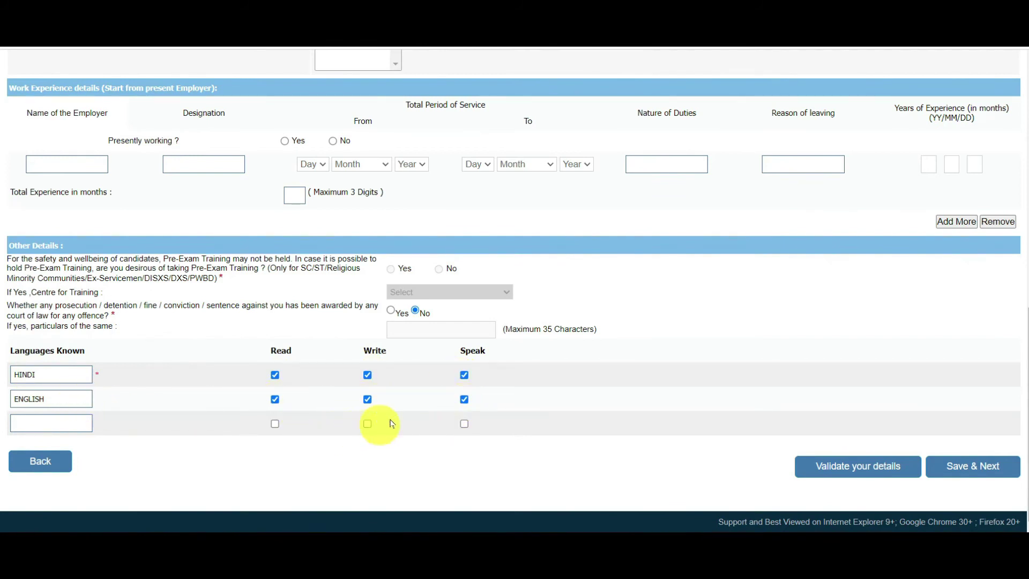
{"action": "left_click", "coordinate": [464, 399]}
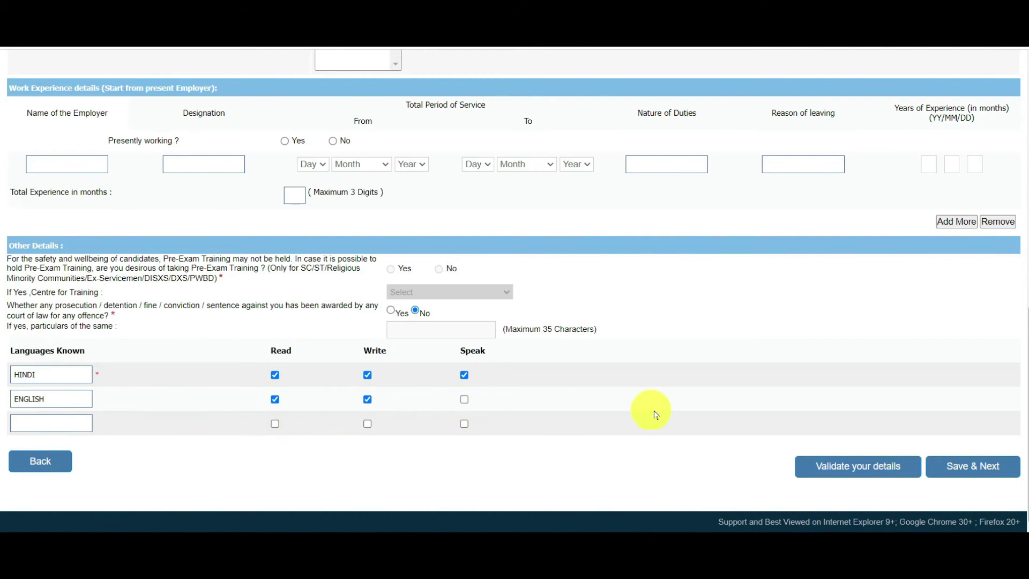
{"action": "left_click", "coordinate": [464, 401]}
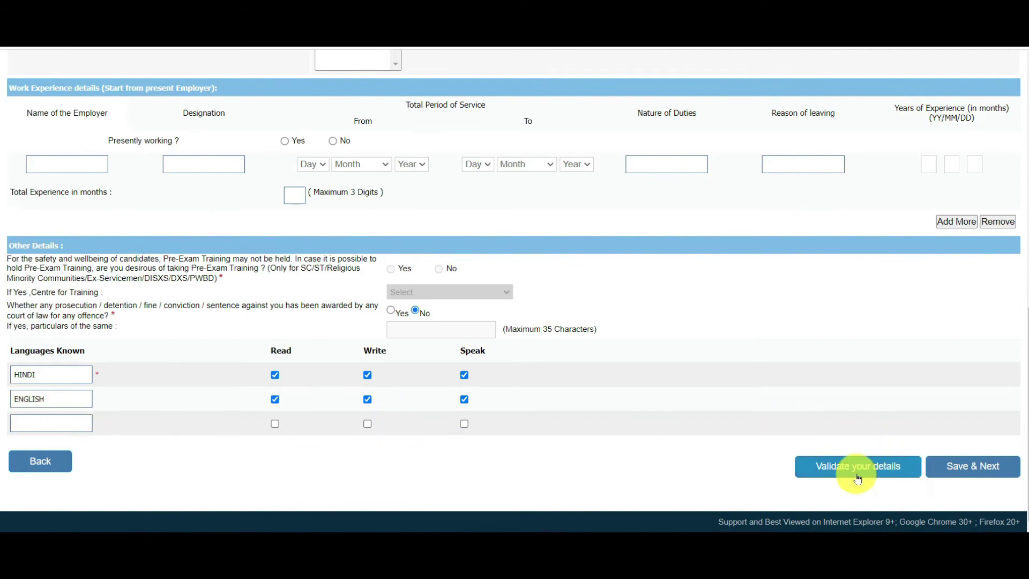
Validate the qualification, experience and language details and dismiss the success alert
{"action": "left_click", "coordinate": [826, 470]}
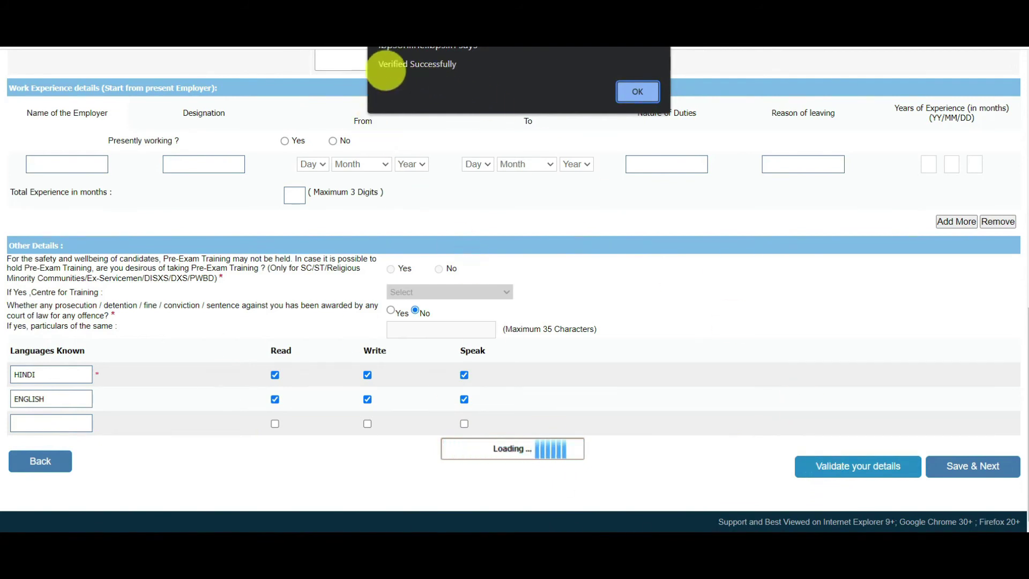
{"action": "left_click", "coordinate": [637, 94]}
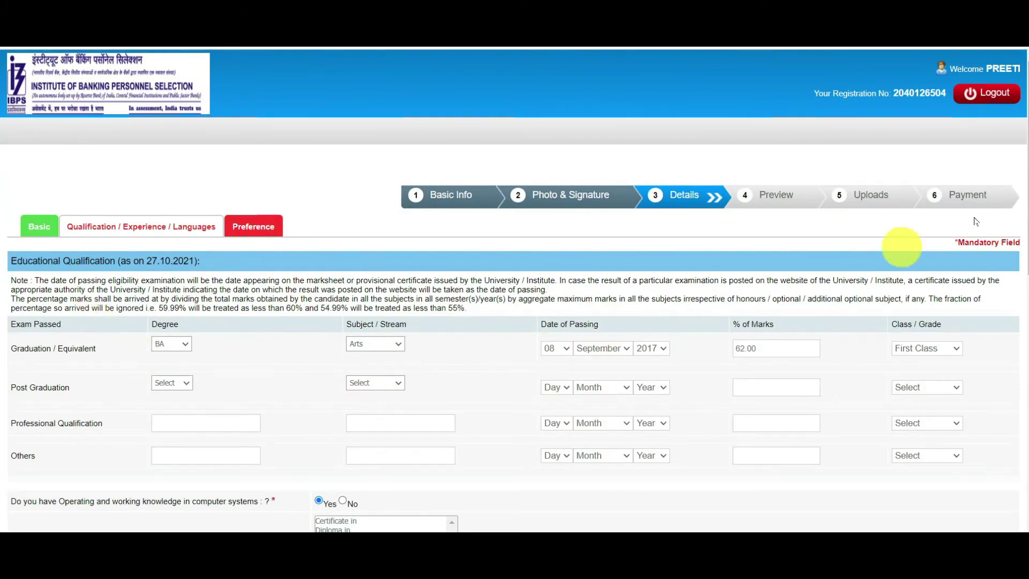
{"action": "left_click_drag", "start_coordinate": [1025, 244], "coordinate": [1022, 459]}
Rank all eleven banks, Punjab National Bank first, then Central Bank of India, Indian Bank, and others
{"action": "left_click", "coordinate": [957, 478]}
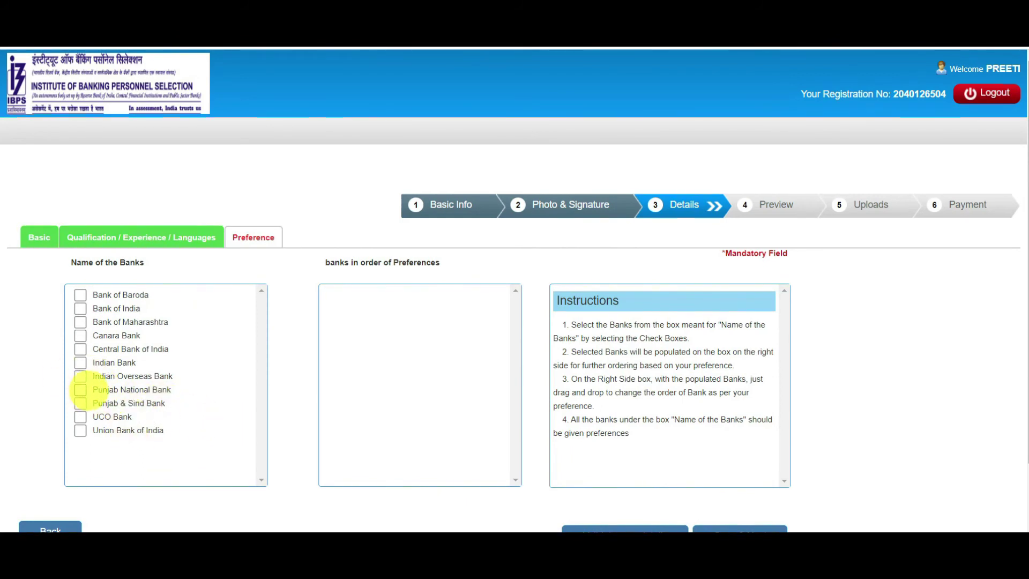
{"action": "left_click", "coordinate": [80, 391]}
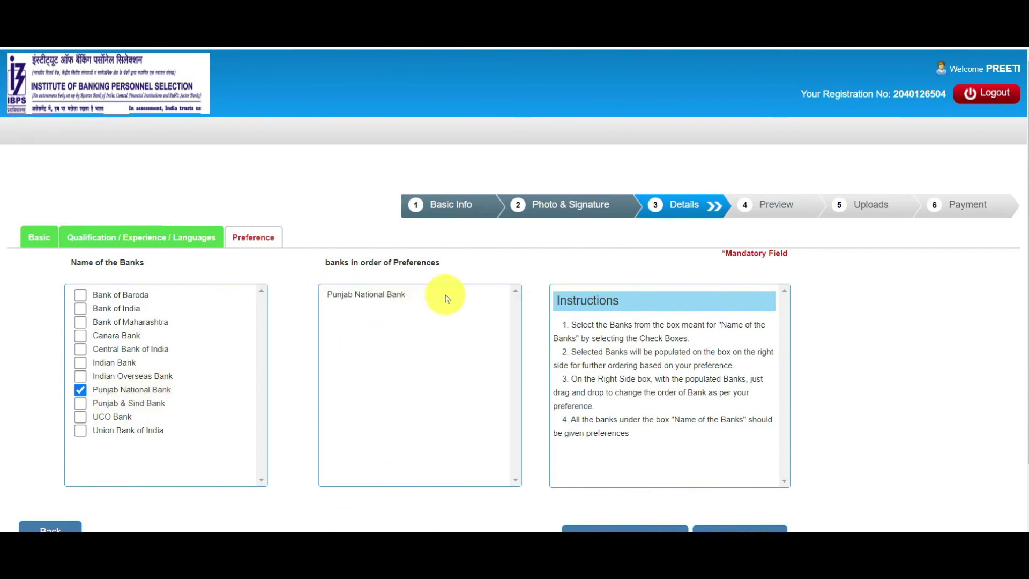
{"action": "left_click_drag", "start_coordinate": [92, 335], "coordinate": [140, 336]}
{"action": "left_click", "coordinate": [80, 349]}
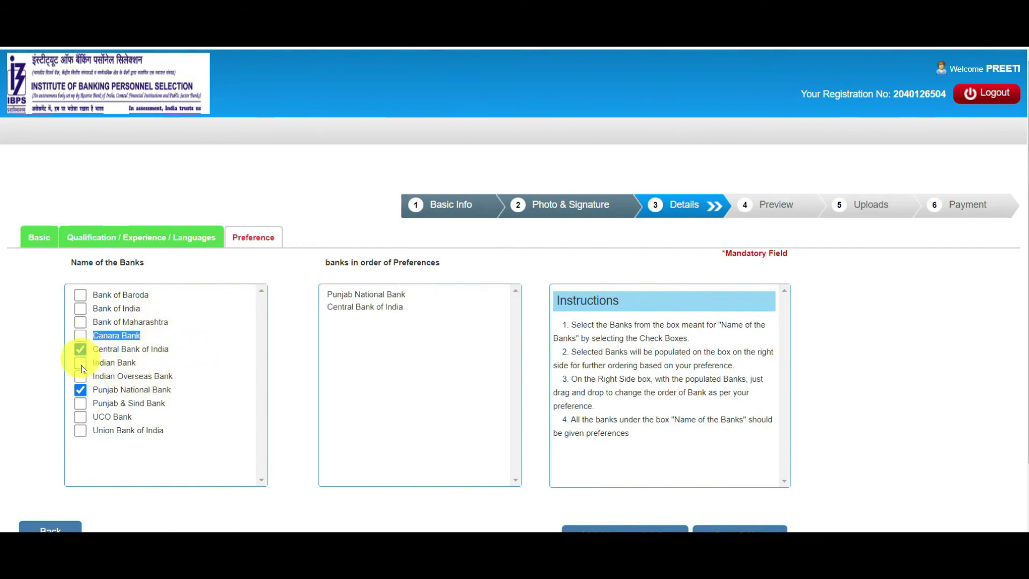
{"action": "left_click", "coordinate": [80, 362]}
{"action": "left_click", "coordinate": [80, 403]}
{"action": "left_click", "coordinate": [80, 417]}
{"action": "left_click", "coordinate": [81, 430]}
{"action": "left_click", "coordinate": [80, 376]}
{"action": "left_click", "coordinate": [80, 321]}
{"action": "left_click", "coordinate": [80, 308]}
{"action": "left_click", "coordinate": [79, 295]}
{"action": "left_click", "coordinate": [79, 335]}
Move UCO Bank to last preference, then validate and save the ranking
{"action": "left_click", "coordinate": [343, 419]}
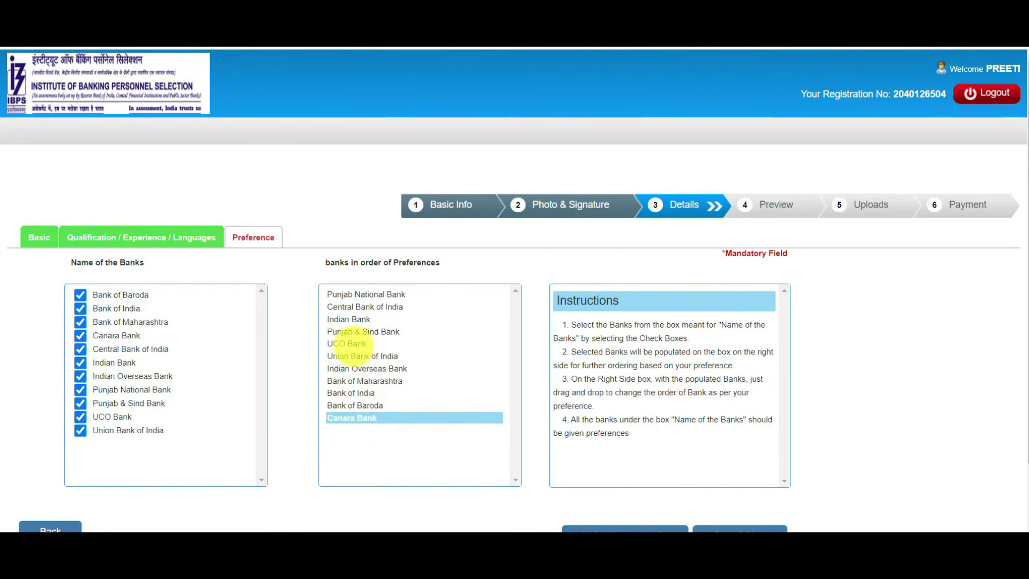
{"action": "left_click", "coordinate": [81, 417]}
{"action": "left_click", "coordinate": [81, 337]}
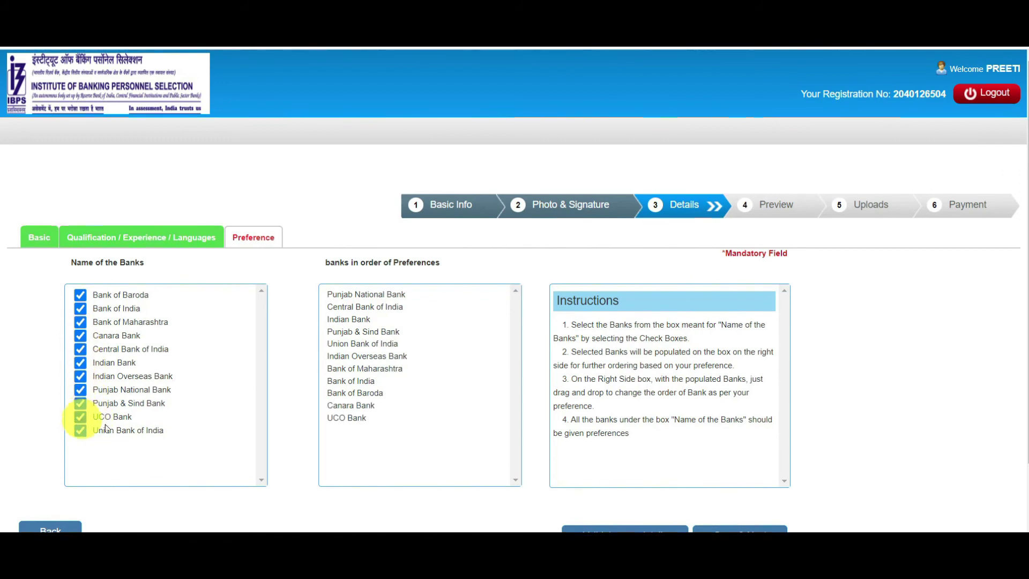
{"action": "left_click_drag", "start_coordinate": [384, 421], "coordinate": [340, 419]}
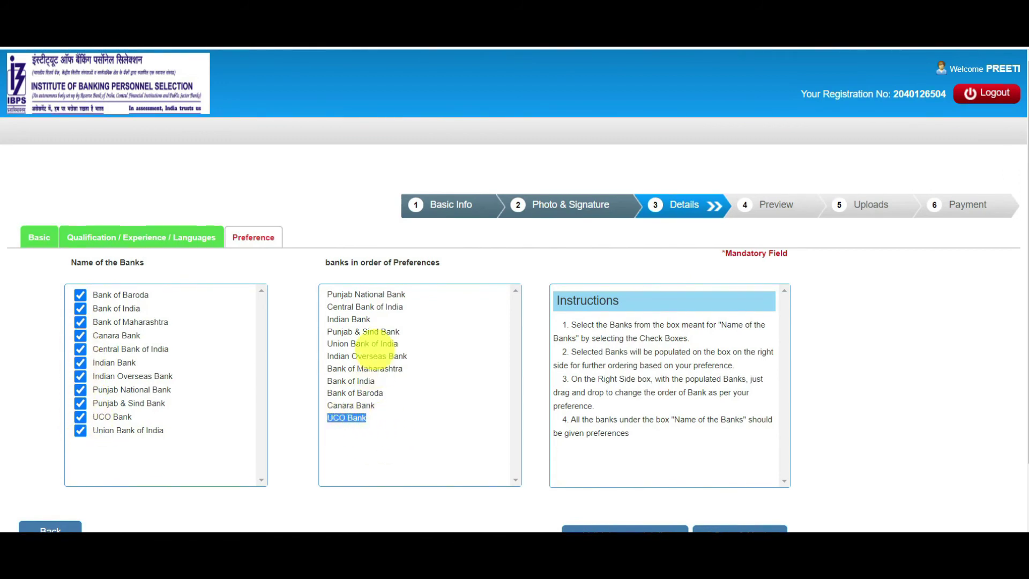
{"action": "left_click_drag", "start_coordinate": [327, 293], "coordinate": [378, 438]}
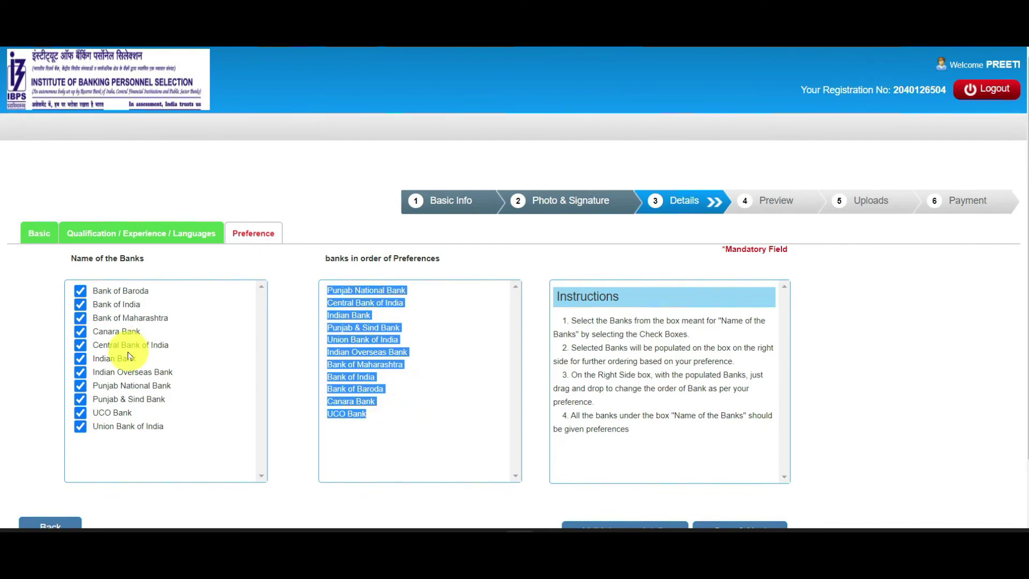
{"action": "scroll", "coordinate": [117, 409], "scroll_direction": "down", "scroll_amount": 2}
{"action": "left_click", "coordinate": [81, 343]}
{"action": "left_click", "coordinate": [80, 342]}
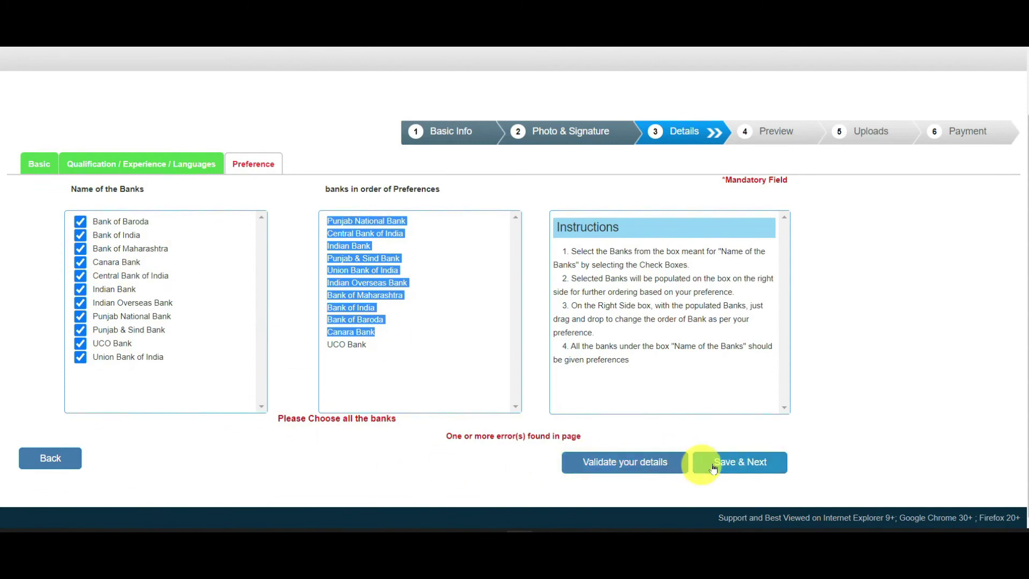
{"action": "left_click", "coordinate": [674, 463]}
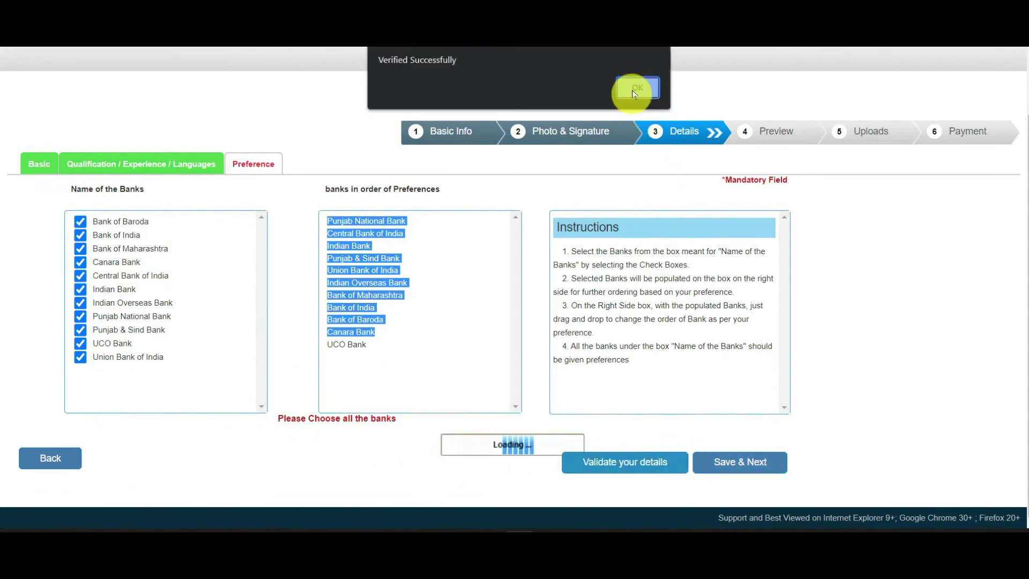
{"action": "left_click", "coordinate": [635, 88]}
{"action": "left_click", "coordinate": [729, 468]}
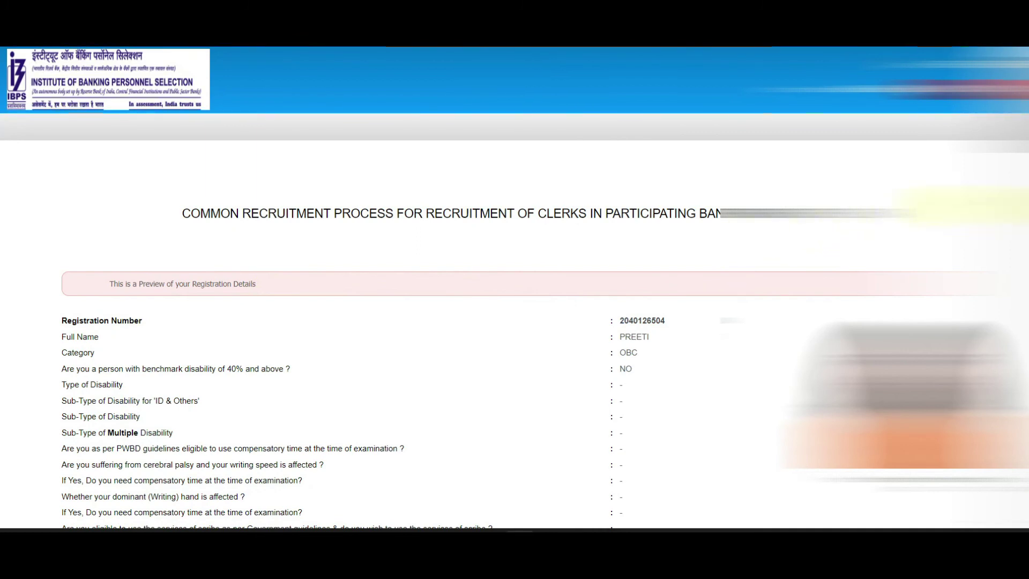
Confirm the shown photo on the registration preview and review the entered e-mail and declaration details
{"action": "scroll", "coordinate": [1, 189], "scroll_direction": "down", "scroll_amount": 4}
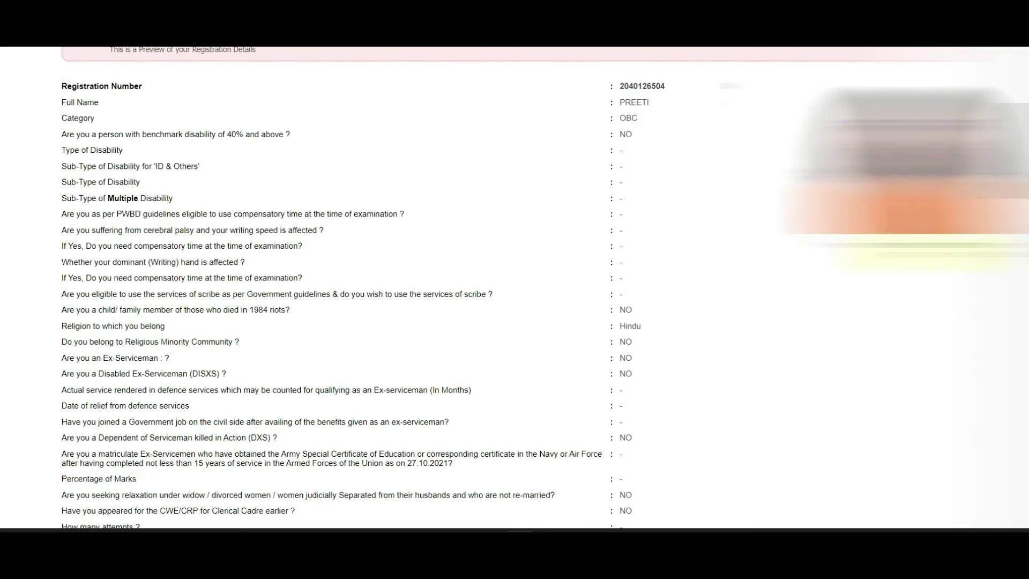
{"action": "left_click", "coordinate": [874, 242]}
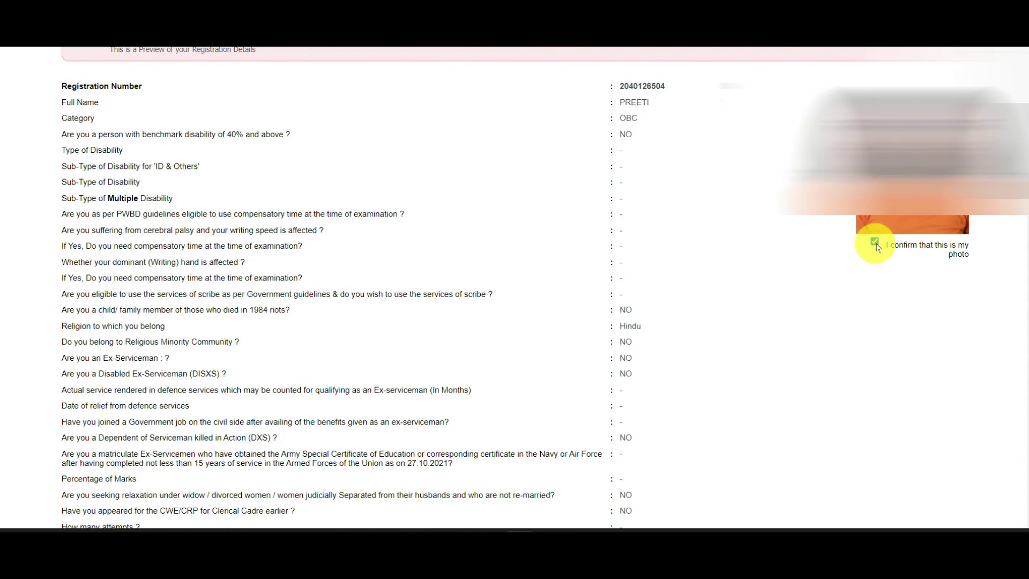
{"action": "scroll", "coordinate": [1, 294], "scroll_direction": "down", "scroll_amount": 8}
{"action": "left_click_drag", "start_coordinate": [1025, 278], "coordinate": [1026, 386]}
{"action": "left_click_drag", "start_coordinate": [712, 207], "coordinate": [641, 207]}
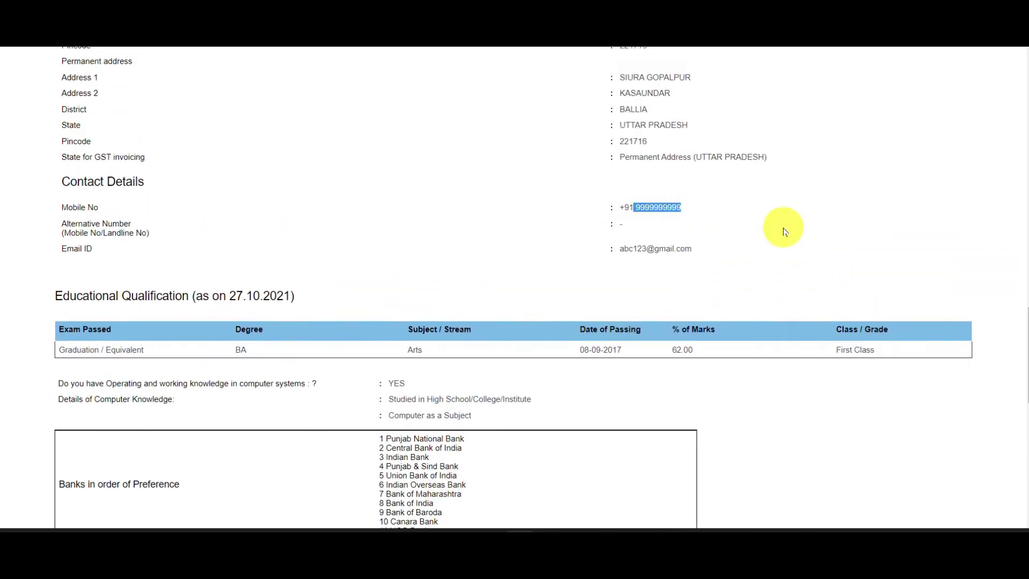
{"action": "left_click_drag", "start_coordinate": [712, 248], "coordinate": [616, 250]}
{"action": "left_click_drag", "start_coordinate": [1025, 300], "coordinate": [1024, 456]}
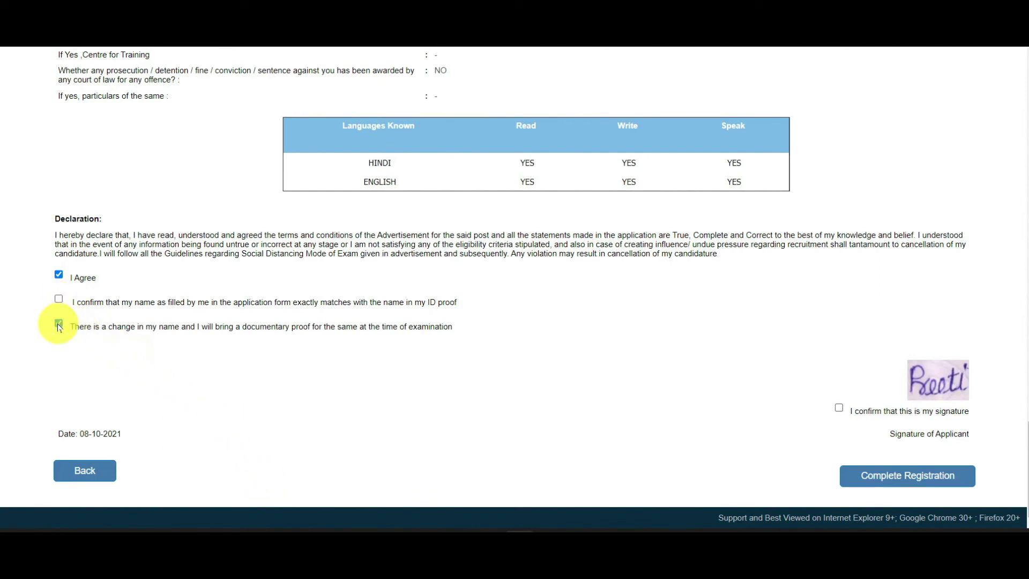
Tick the name-matches-ID-proof and signature confirmations, clearing the change-of-name statement
{"action": "left_click", "coordinate": [59, 300]}
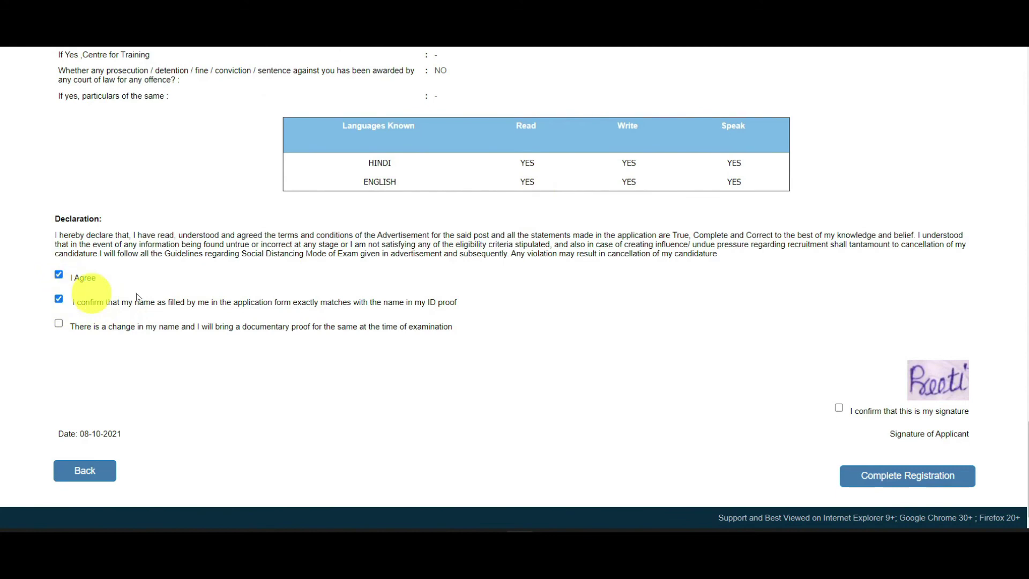
{"action": "left_click", "coordinate": [60, 325]}
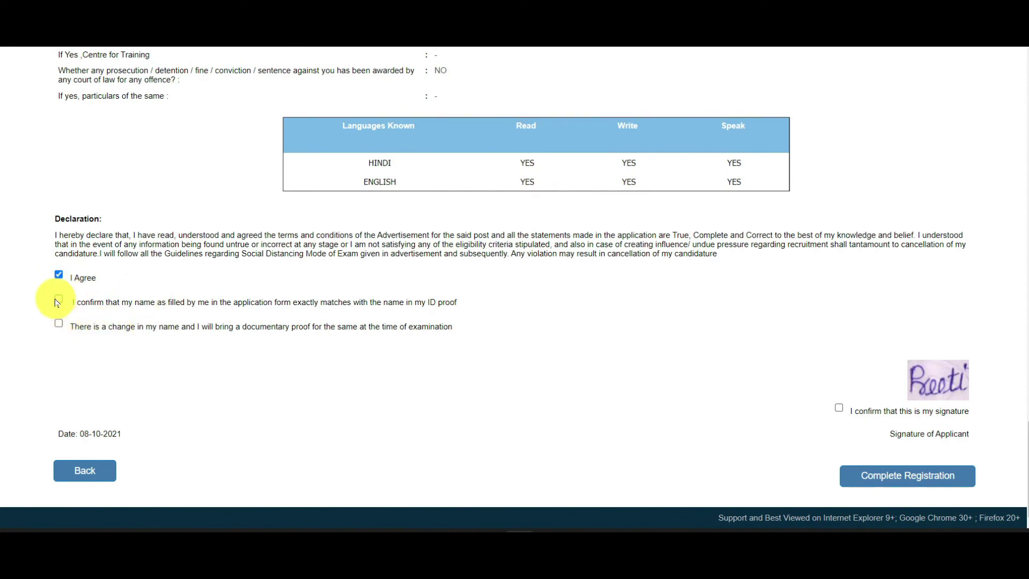
{"action": "left_click", "coordinate": [58, 300]}
{"action": "left_click_drag", "start_coordinate": [73, 303], "coordinate": [457, 303]}
{"action": "left_click", "coordinate": [839, 409]}
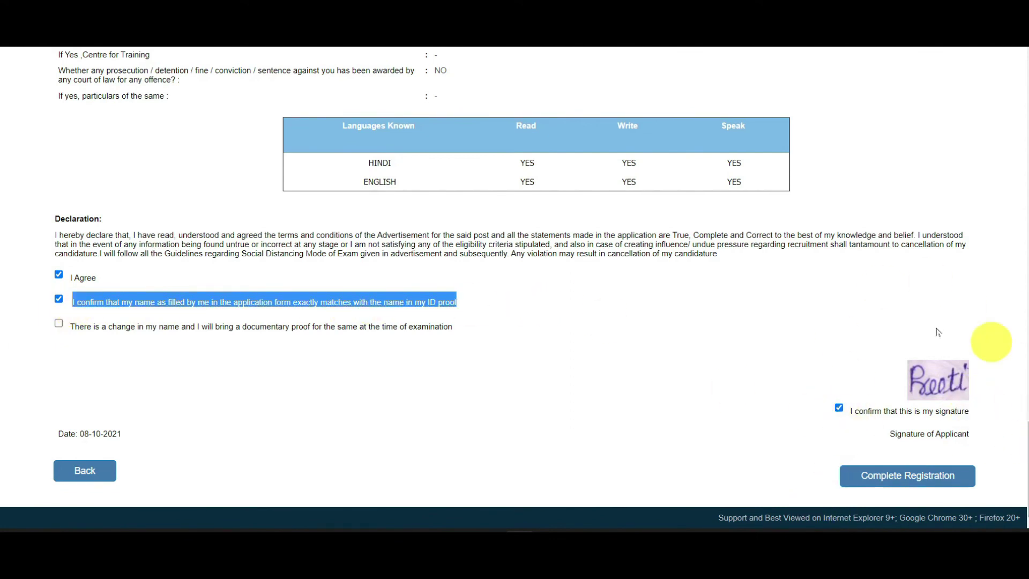
Complete the registration and accept both confirmation warnings
{"action": "left_click", "coordinate": [933, 480]}
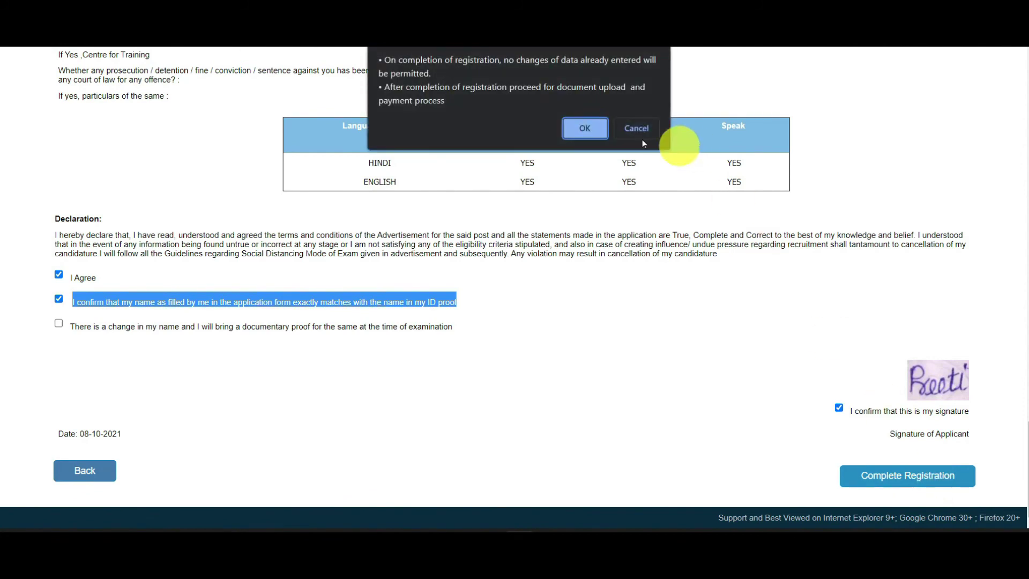
{"action": "left_click", "coordinate": [585, 129]}
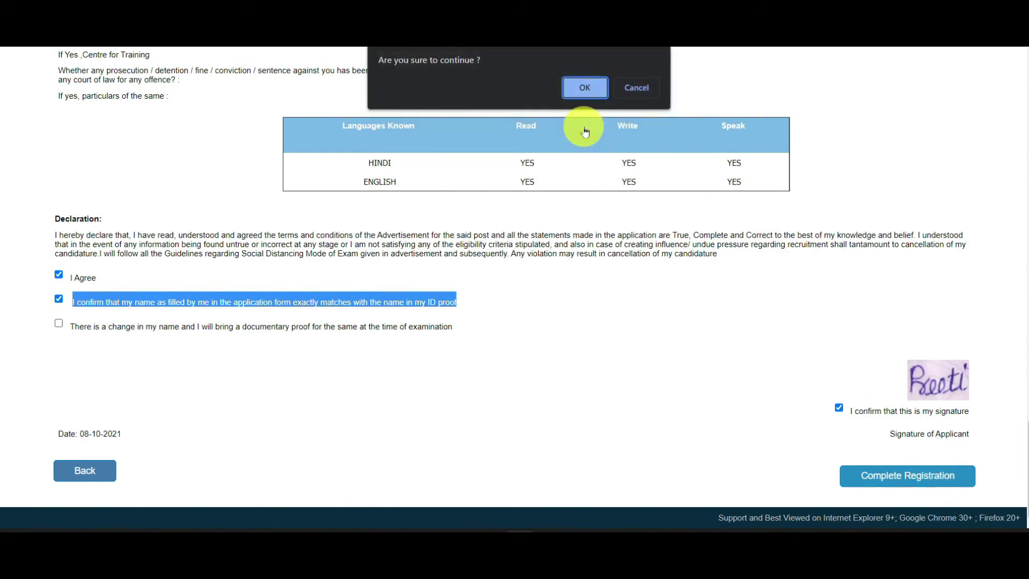
{"action": "left_click", "coordinate": [584, 90]}
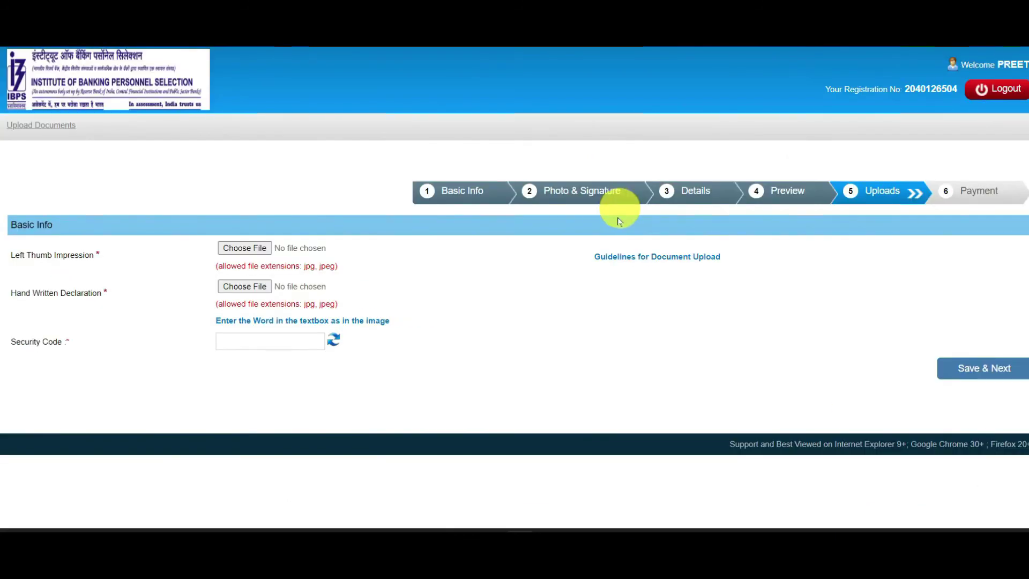
Attach BAYA 70001.jpg as the Left Thumb Impression file
{"action": "left_click", "coordinate": [245, 248]}
{"action": "double_click", "coordinate": [359, 194]}
{"action": "left_click", "coordinate": [372, 112]}
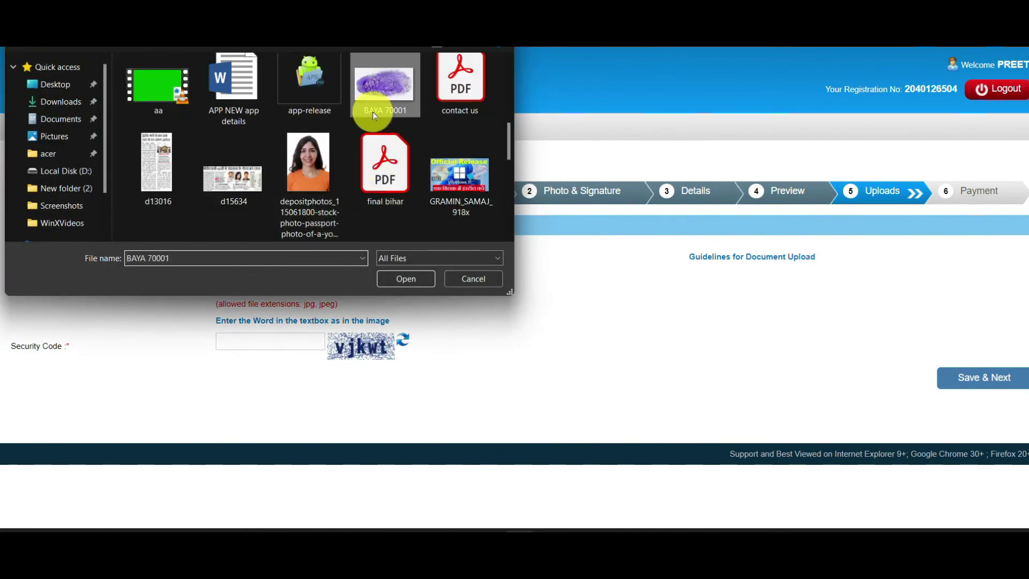
{"action": "double_click", "coordinate": [373, 121]}
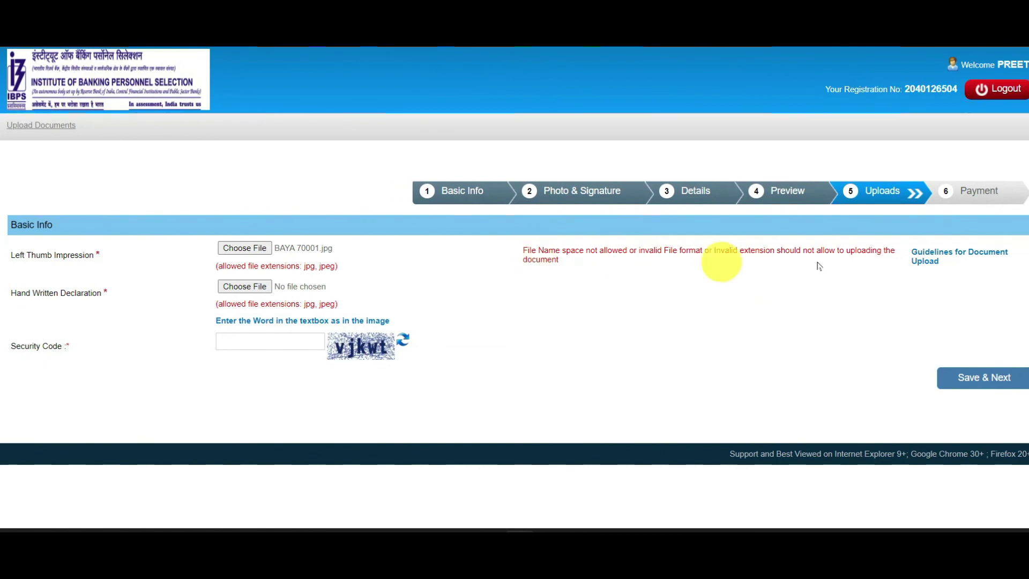
Check the upload guidelines: thumb impression 20–50 KB, handwritten declaration 50–100 KB
{"action": "left_click", "coordinate": [925, 259]}
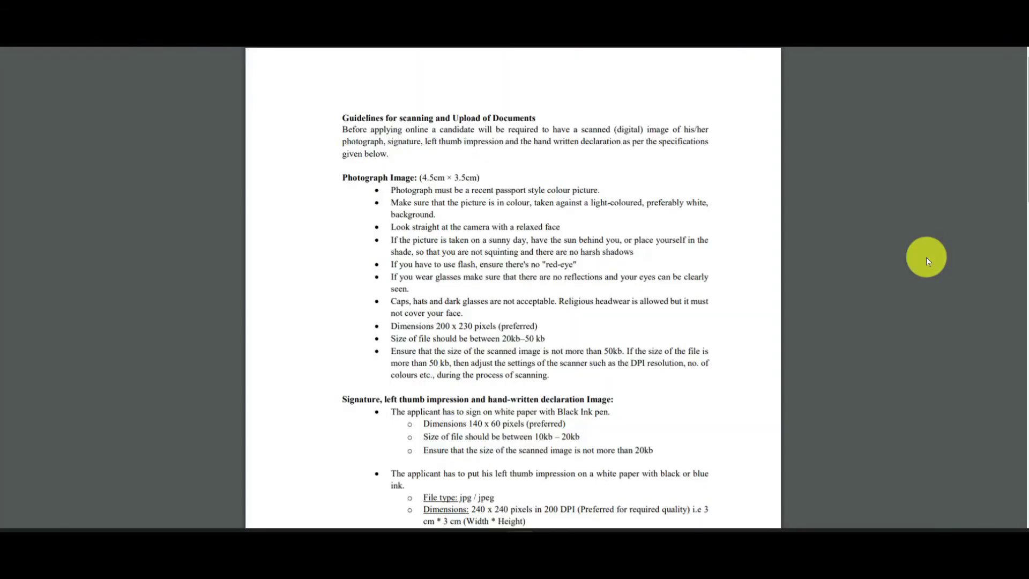
{"action": "mouse_move", "coordinate": [1023, 223]}
{"action": "left_mouse_down"}
{"action": "mouse_move", "coordinate": [1023, 445]}
{"action": "mouse_move", "coordinate": [1021, 306]}
{"action": "left_mouse_up"}
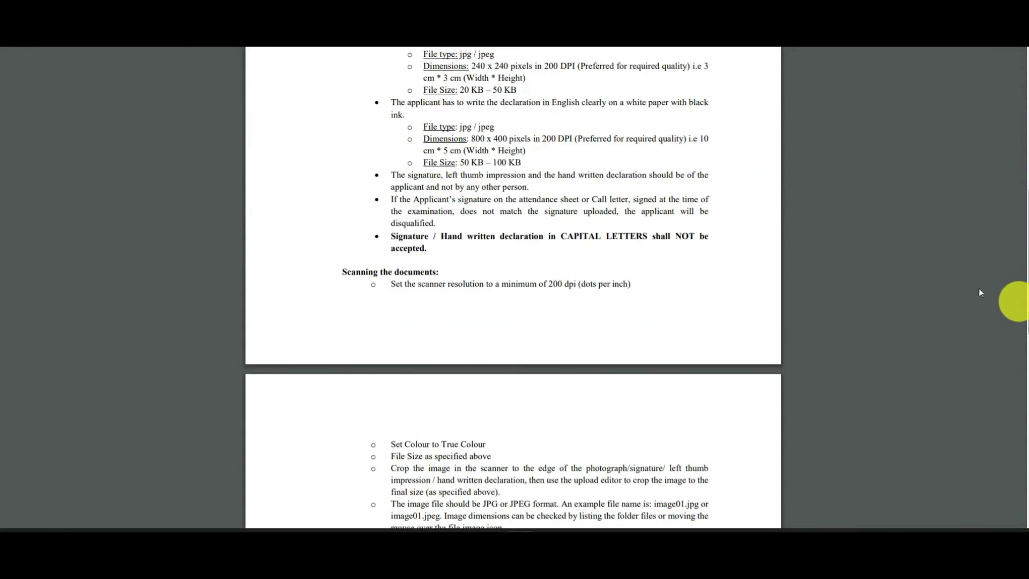
{"action": "left_click_drag", "start_coordinate": [424, 162], "coordinate": [515, 173]}
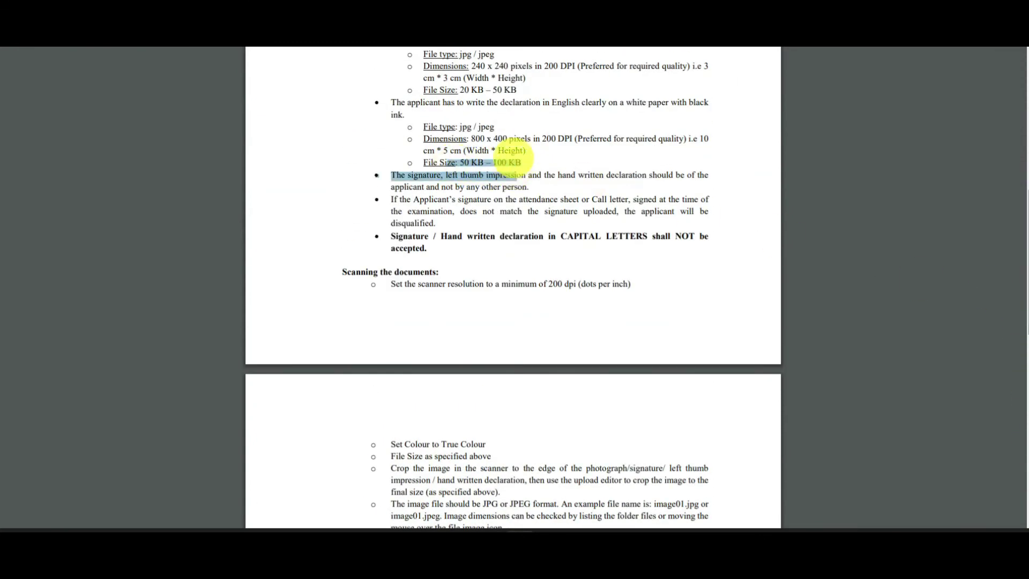
{"action": "left_click_drag", "start_coordinate": [459, 89], "coordinate": [517, 90]}
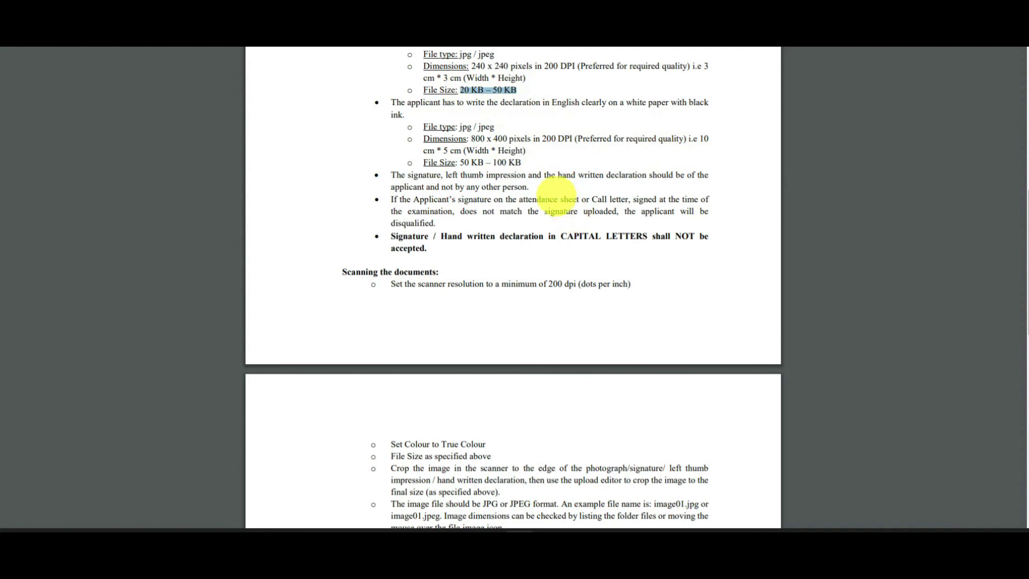
{"action": "left_click_drag", "start_coordinate": [460, 162], "coordinate": [521, 162]}
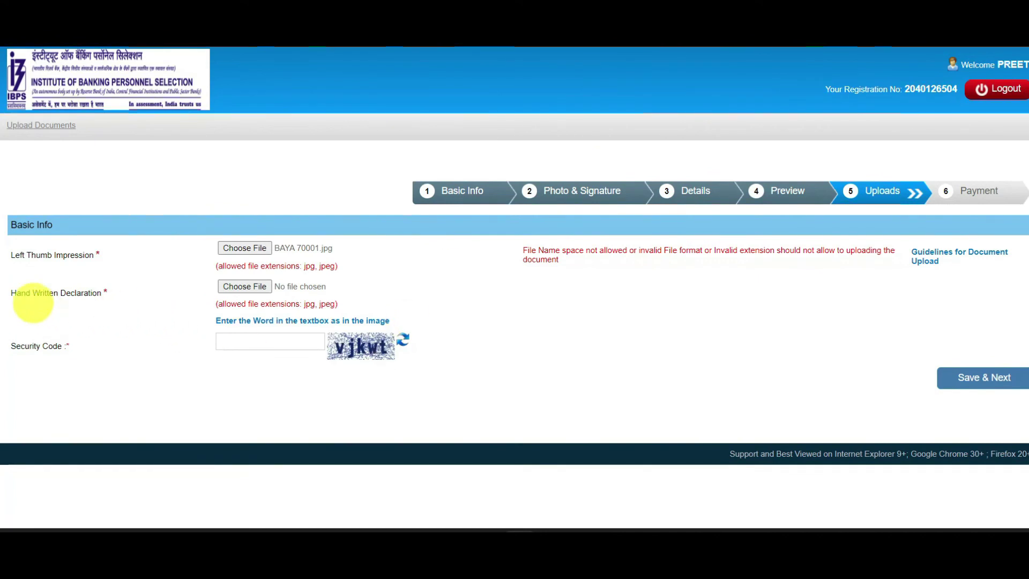
{"action": "left_click_drag", "start_coordinate": [14, 256], "coordinate": [108, 260]}
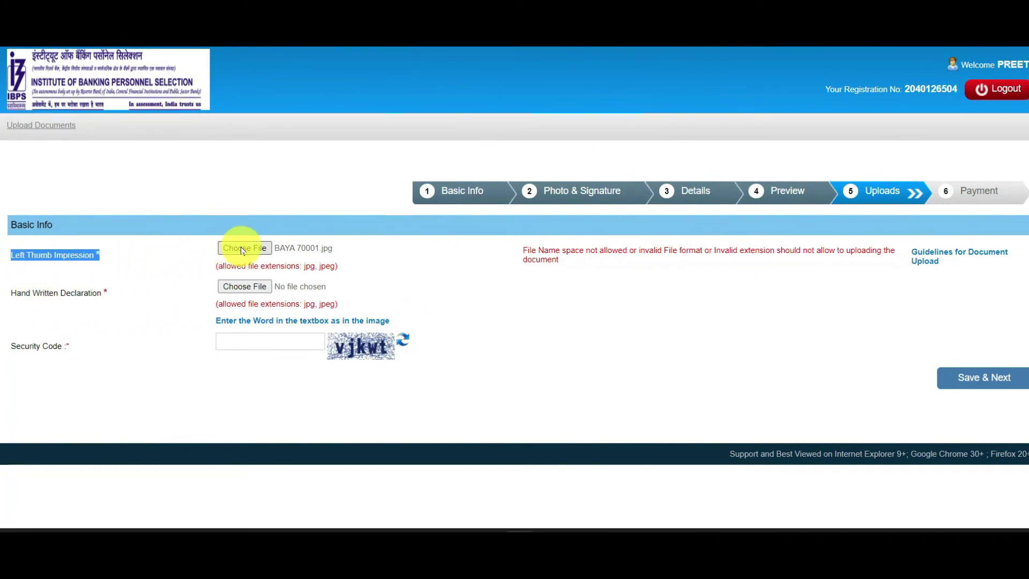
{"action": "left_click_drag", "start_coordinate": [16, 293], "coordinate": [99, 294]}
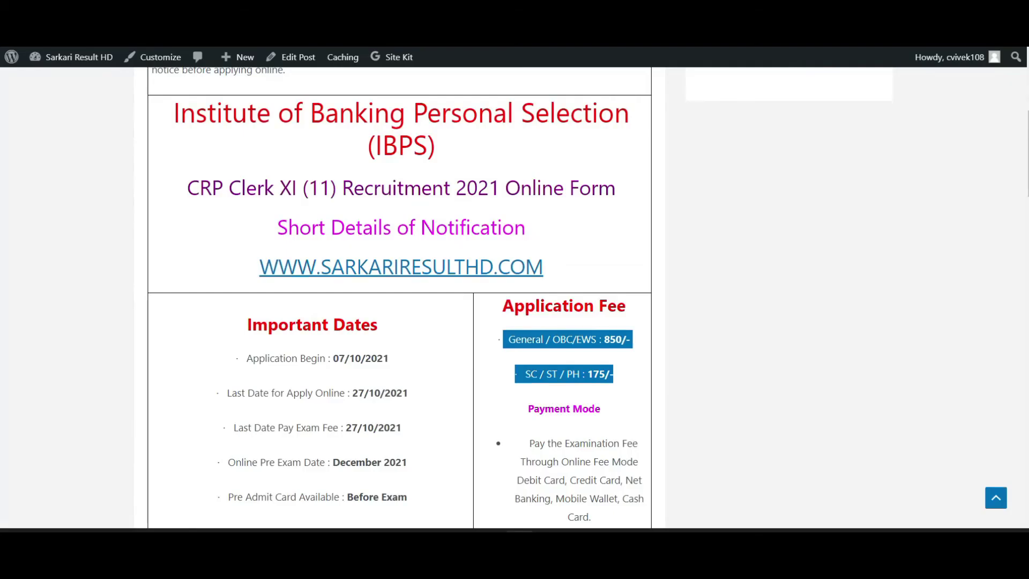
Open the official FinalAdvtCRPCLERKSXI.pdf recruitment notification
{"action": "scroll", "coordinate": [375, 333], "scroll_direction": "up", "scroll_amount": 5}
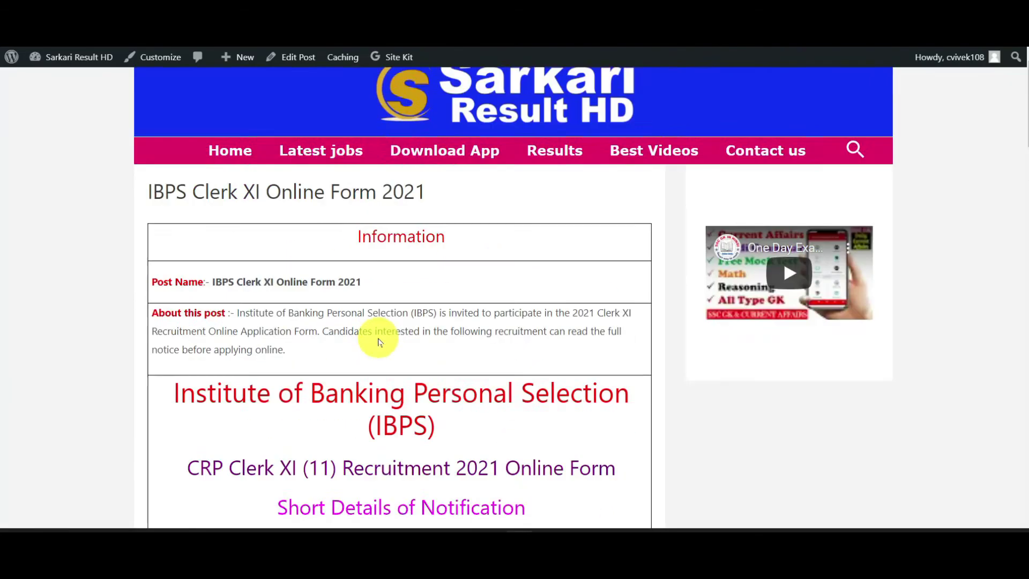
{"action": "scroll", "coordinate": [380, 337], "scroll_direction": "down", "scroll_amount": 20}
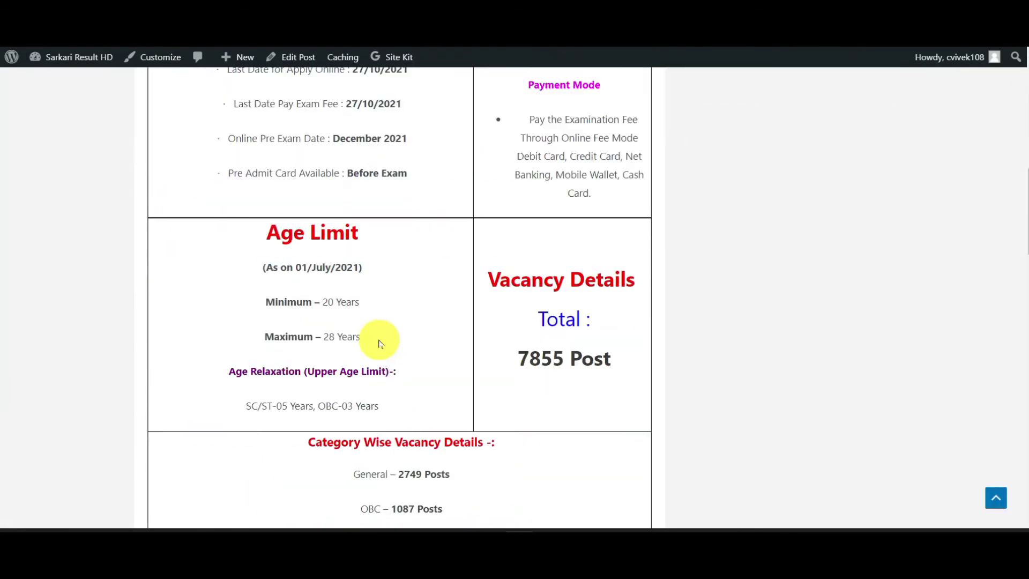
{"action": "left_click", "coordinate": [569, 287]}
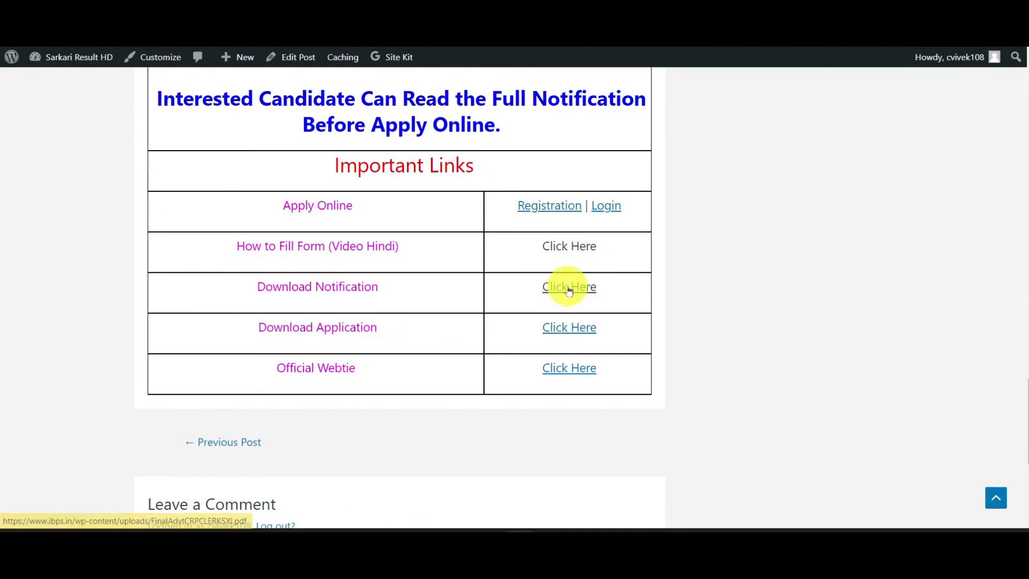
{"action": "scroll", "coordinate": [106, 338], "scroll_direction": "down", "scroll_amount": 20}
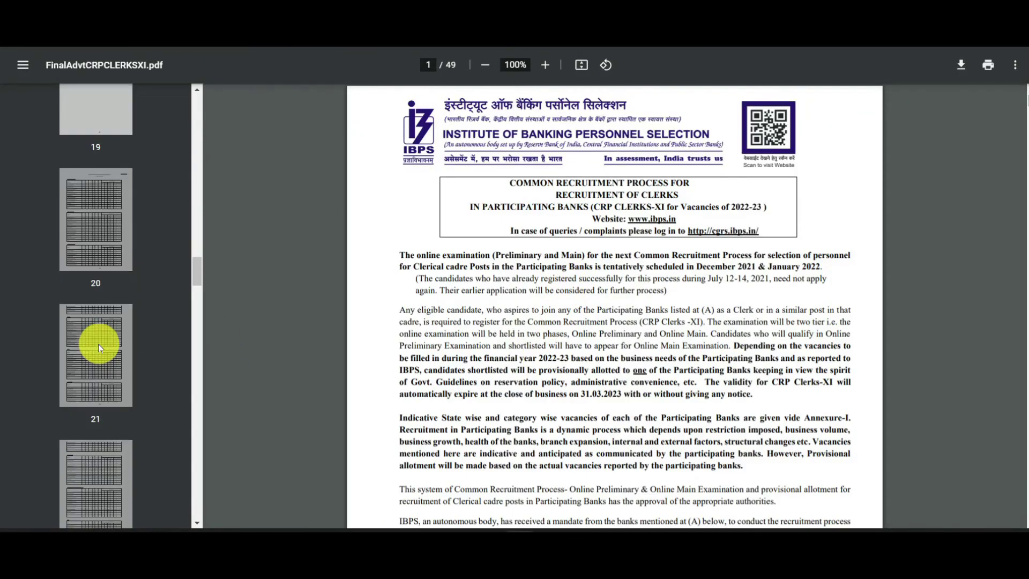
Go to page 14 of the notification, which has the declaration rules
{"action": "left_click", "coordinate": [110, 218]}
{"action": "scroll", "coordinate": [115, 217], "scroll_direction": "up", "scroll_amount": 12}
{"action": "left_click", "coordinate": [111, 207]}
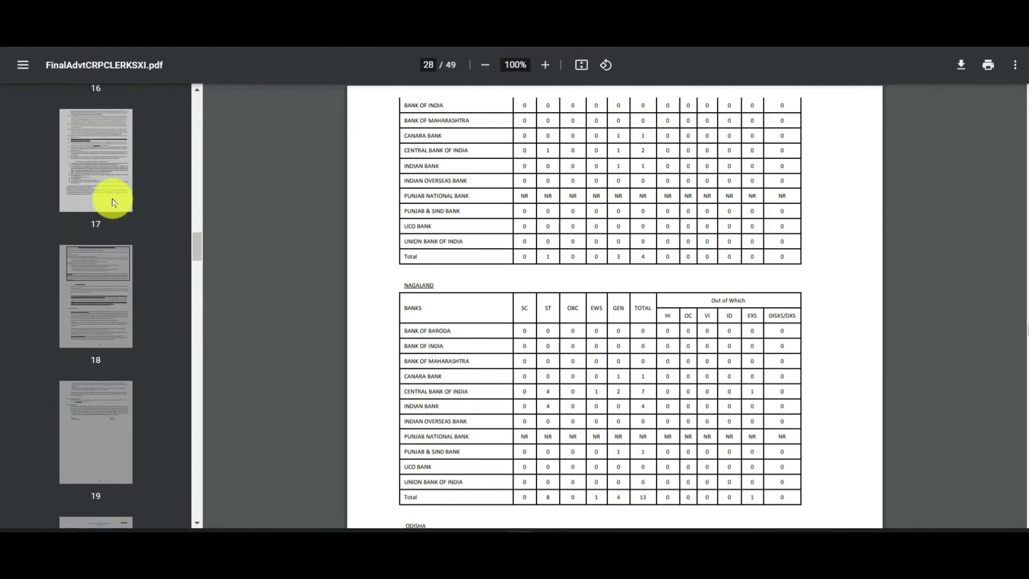
{"action": "scroll", "coordinate": [111, 258], "scroll_direction": "up", "scroll_amount": 6}
{"action": "left_click", "coordinate": [110, 236]}
{"action": "left_click", "coordinate": [110, 153]}
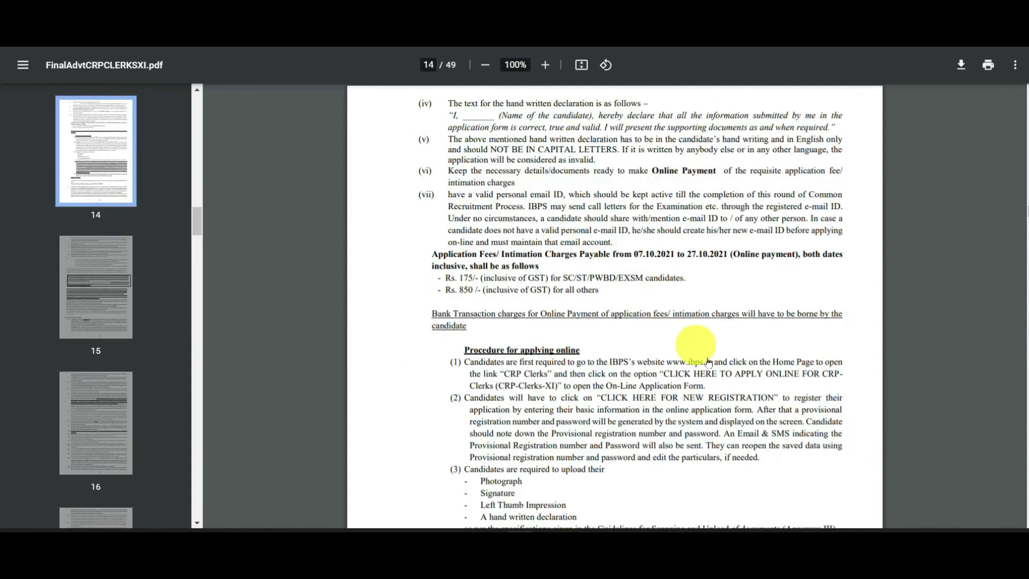
Select the required handwritten declaration wording and its name blank on page 14
{"action": "scroll", "coordinate": [918, 329], "scroll_direction": "up", "scroll_amount": 4}
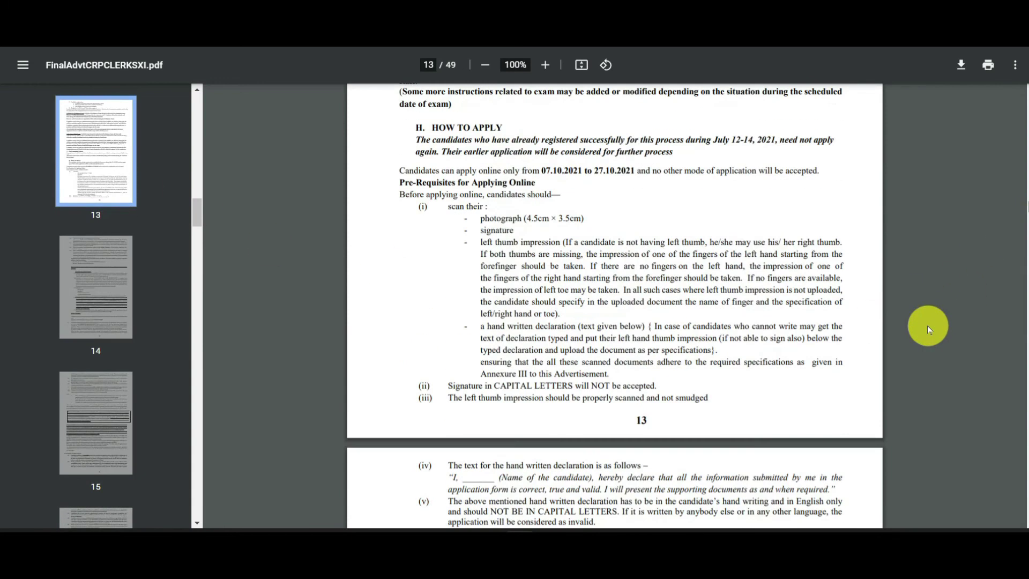
{"action": "scroll", "coordinate": [927, 321], "scroll_direction": "down", "scroll_amount": 4}
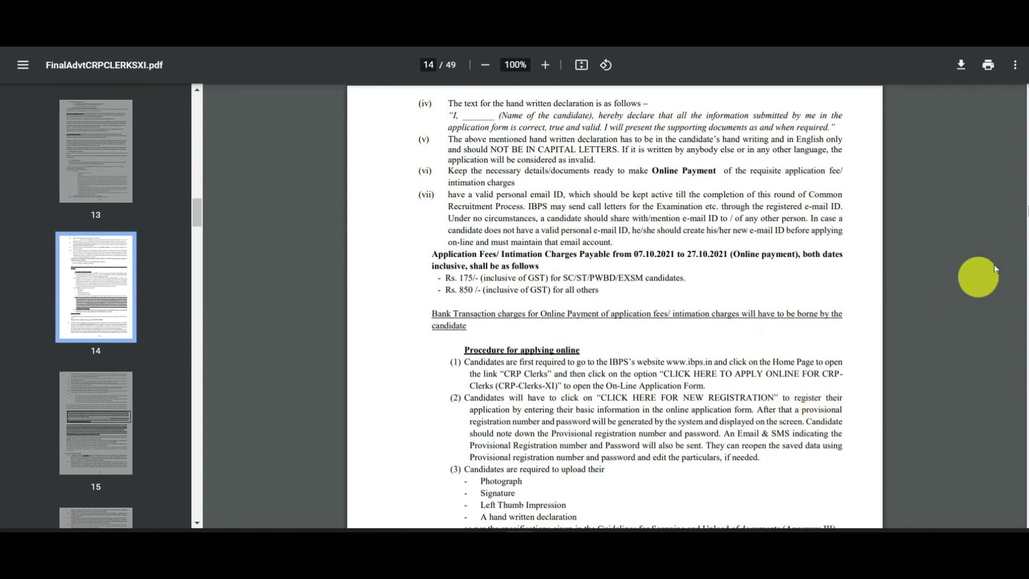
{"action": "scroll", "coordinate": [1024, 209], "scroll_direction": "up", "scroll_amount": 2}
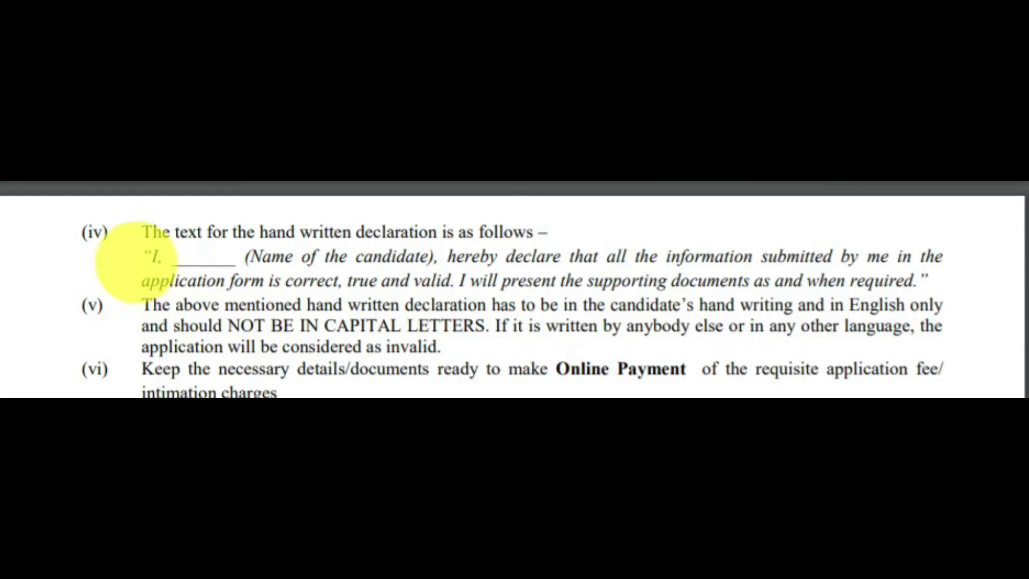
{"action": "left_click_drag", "start_coordinate": [144, 257], "coordinate": [908, 281]}
{"action": "left_click", "coordinate": [908, 280]}
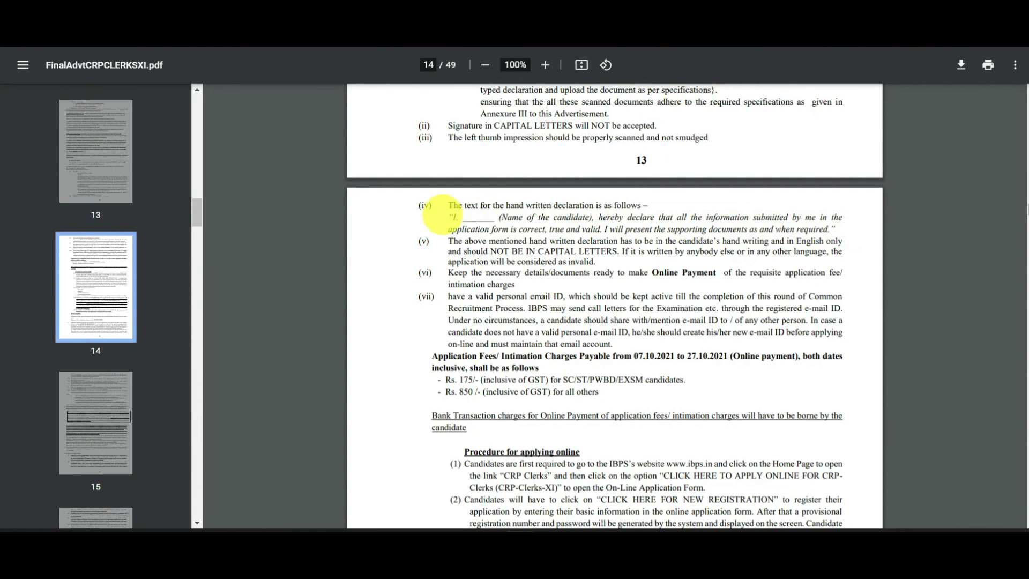
{"action": "left_click_drag", "start_coordinate": [473, 218], "coordinate": [765, 219]}
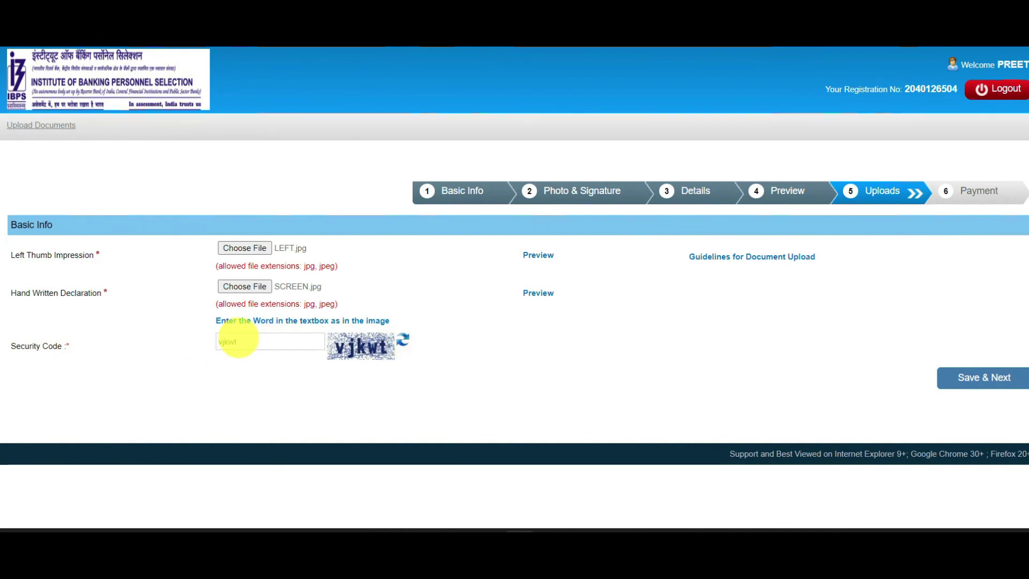
Save the uploaded documents and accept the final-submit warning
{"action": "left_click", "coordinate": [992, 382]}
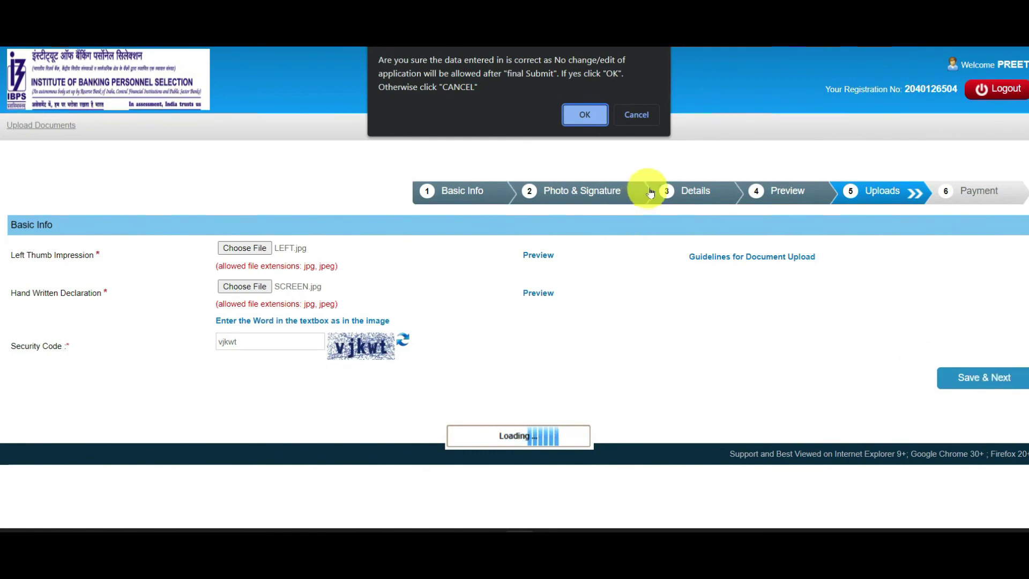
{"action": "left_click", "coordinate": [586, 115]}
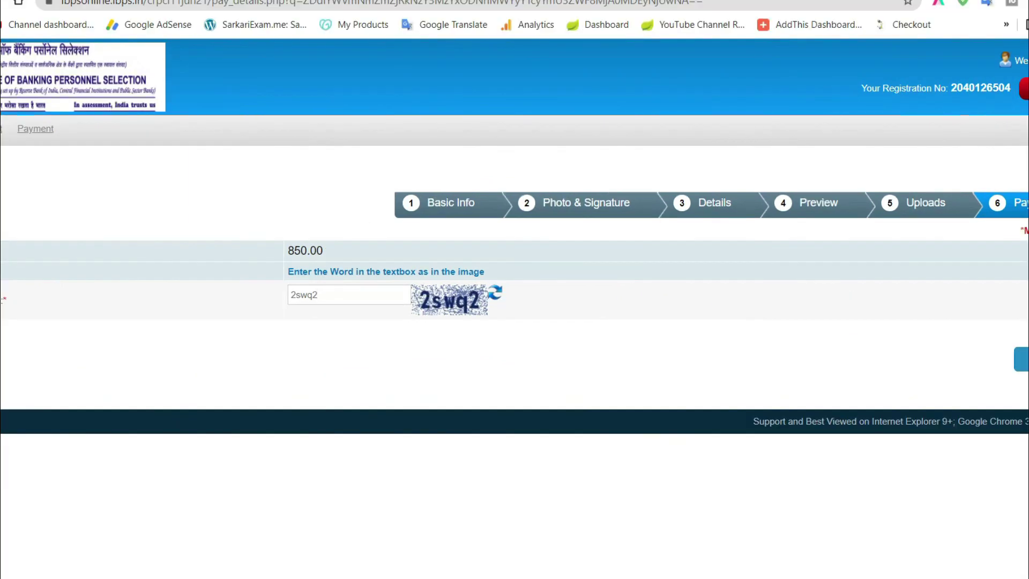
Submit the application and confirm to proceed to payment
{"action": "left_click", "coordinate": [998, 329]}
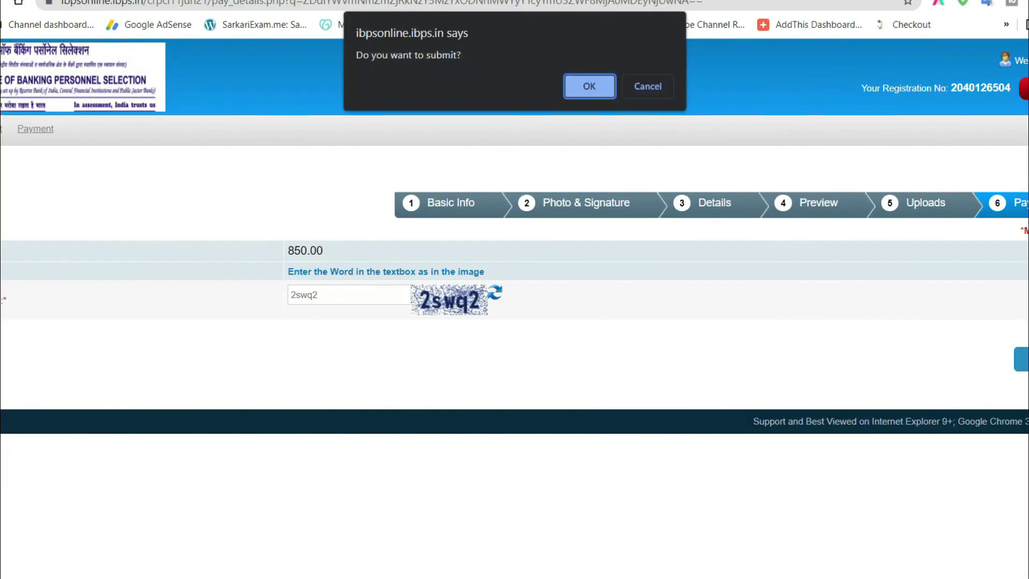
{"action": "left_click", "coordinate": [589, 86]}
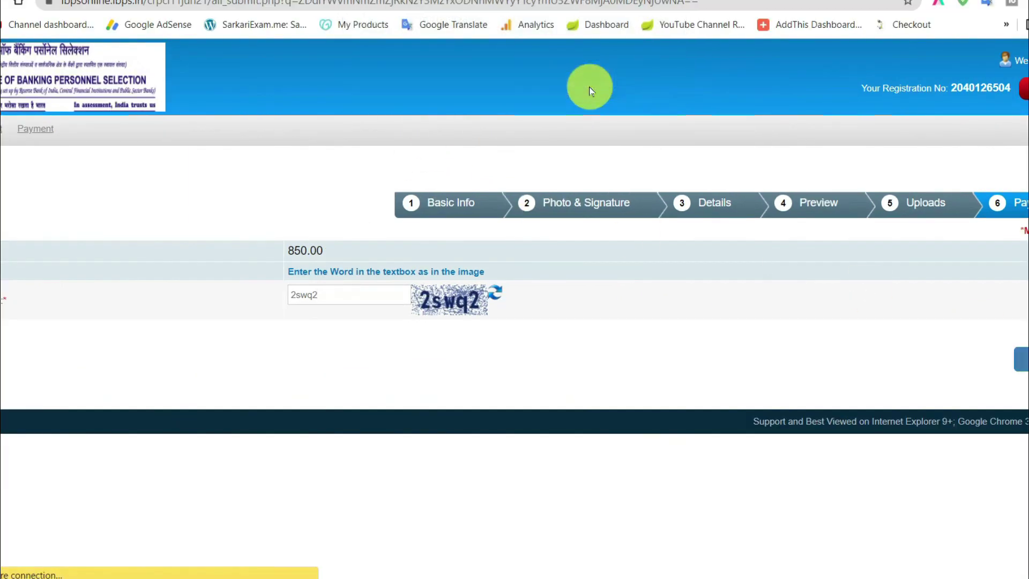